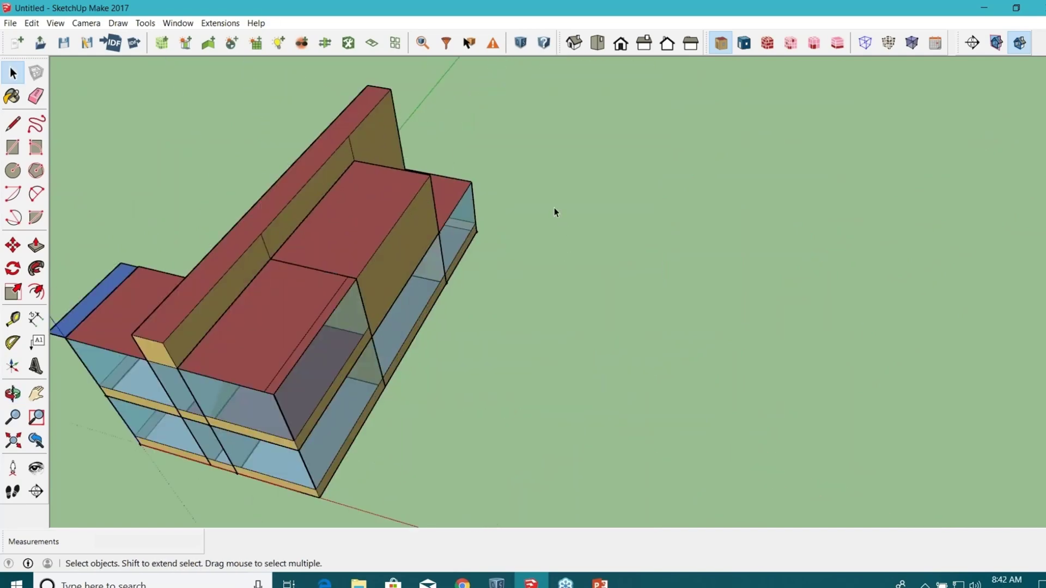
{"action": "scroll", "coordinate": [537, 320], "scroll_direction": "down", "scroll_amount": 3}
- Place a new shading surface group beside the building and draw a rectangle inside it
{"action": "middle_click_drag", "start_coordinate": [537, 321], "coordinate": [395, 284]}
{"action": "scroll", "coordinate": [386, 252], "scroll_direction": "up", "scroll_amount": 3}
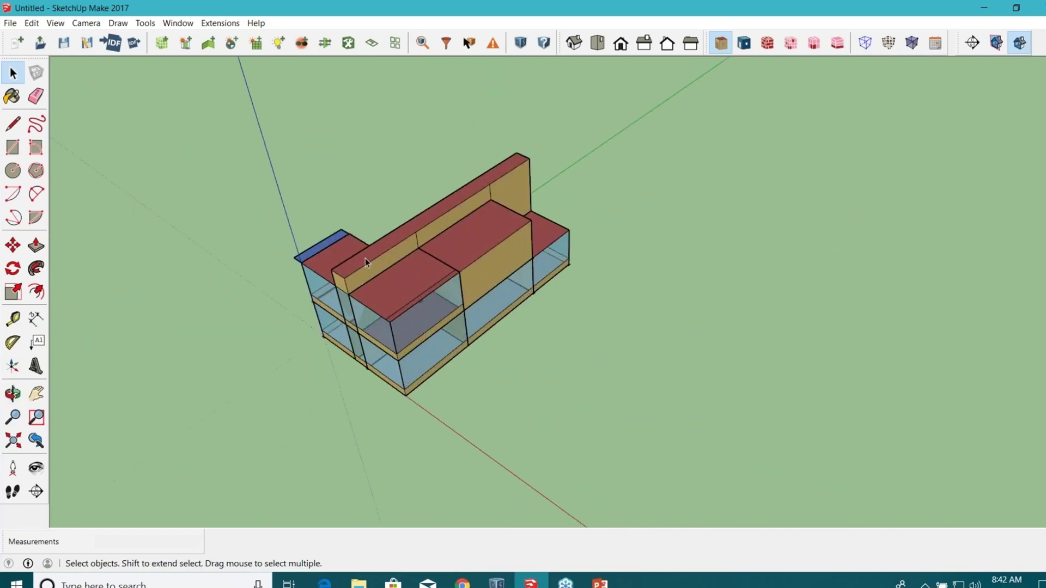
{"action": "left_click", "coordinate": [186, 46]}
{"action": "left_click", "coordinate": [692, 287]}
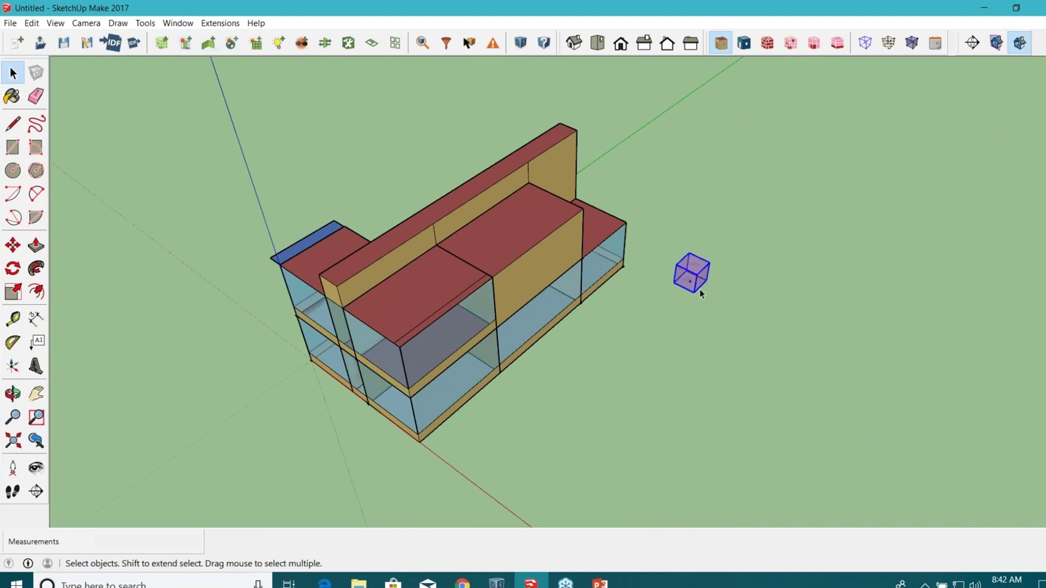
{"action": "left_click", "coordinate": [13, 148]}
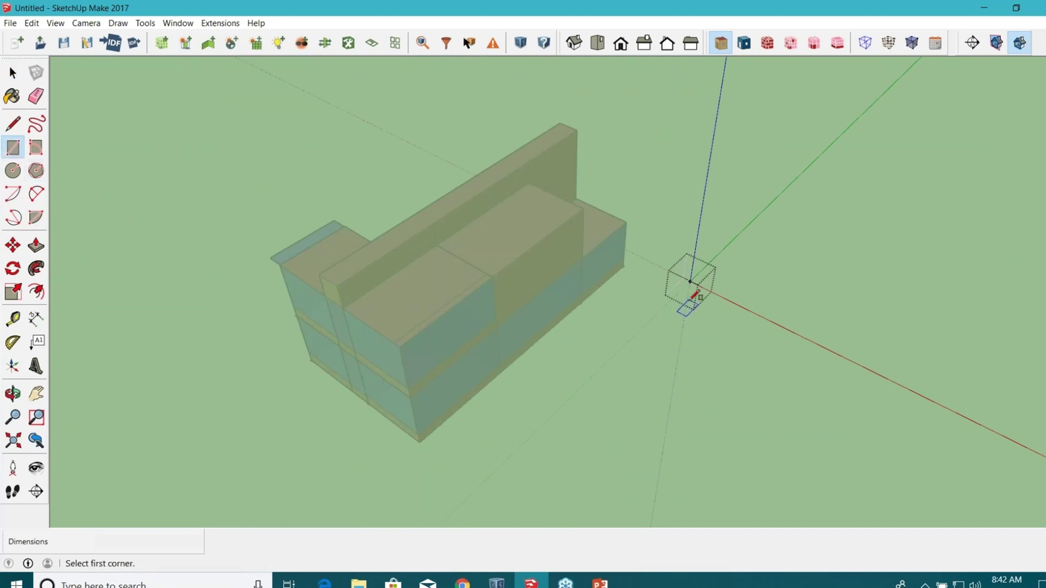
{"action": "scroll", "coordinate": [689, 279], "scroll_direction": "up", "scroll_amount": 3}
{"action": "left_click", "coordinate": [684, 279]}
{"action": "left_click", "coordinate": [740, 464]}
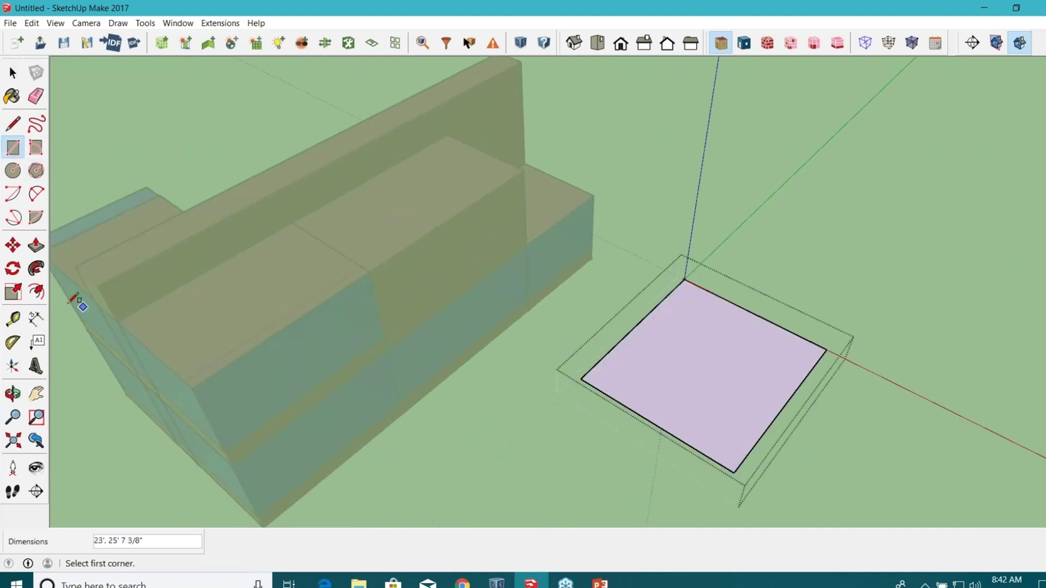
- Push/Pull the rectangle up into a tall box about 30' high, then exit the group
{"action": "left_click", "coordinate": [36, 245]}
{"action": "left_click_drag", "start_coordinate": [658, 402], "coordinate": [691, 207]}
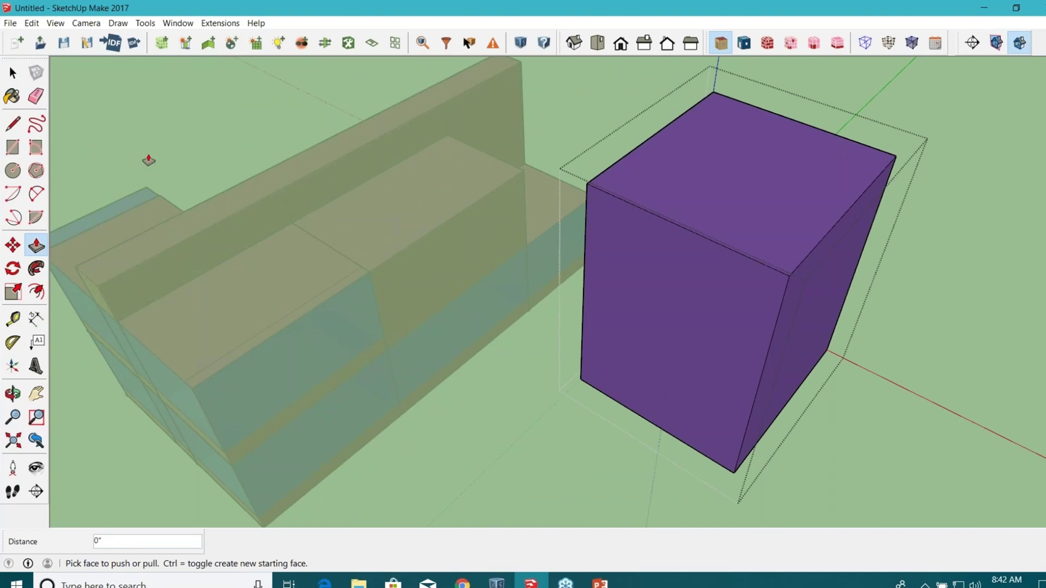
{"action": "left_click", "coordinate": [6, 73]}
{"action": "left_click", "coordinate": [20, 81]}
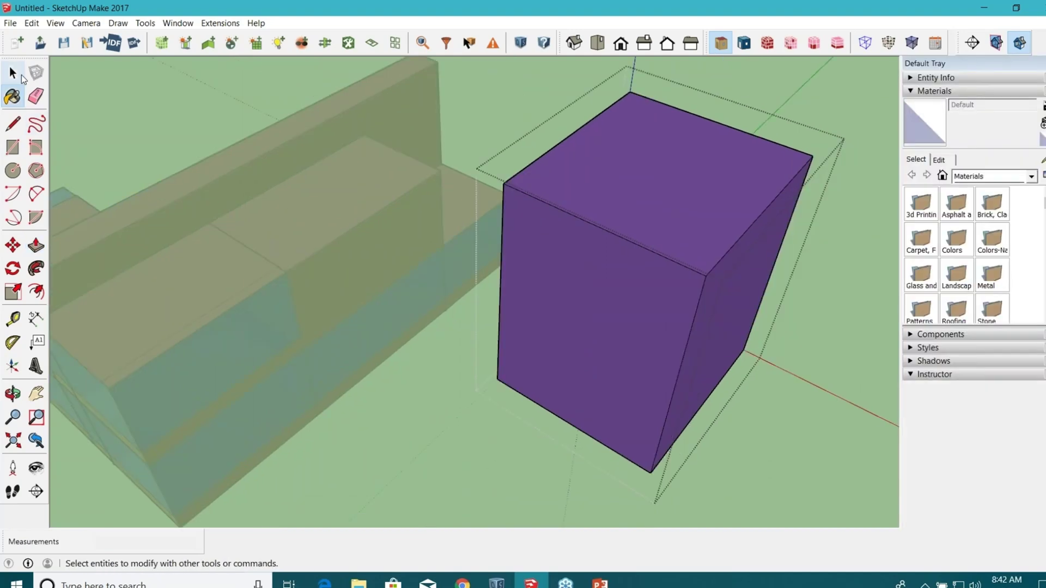
{"action": "left_click", "coordinate": [165, 98]}
- Close the floating materials tray and orbit around the building to inspect the new box
{"action": "left_click_drag", "start_coordinate": [940, 65], "coordinate": [821, 108]}
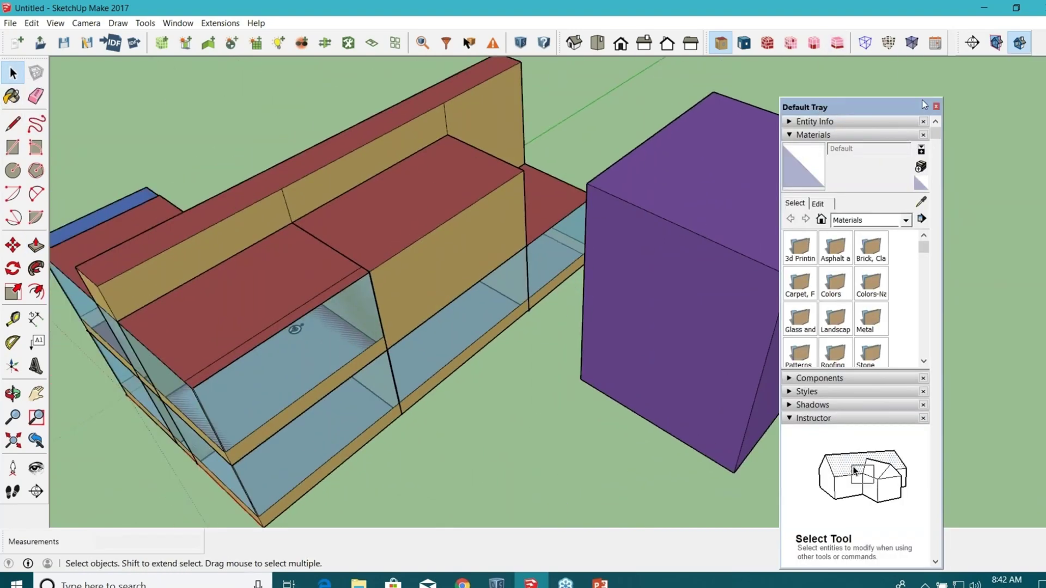
{"action": "left_click", "coordinate": [939, 112]}
{"action": "scroll", "coordinate": [530, 271], "scroll_direction": "down", "scroll_amount": 5}
{"action": "mouse_move", "coordinate": [626, 327]}
{"action": "middle_mouse_down"}
{"action": "mouse_move", "coordinate": [649, 346]}
{"action": "mouse_move", "coordinate": [618, 289]}
{"action": "middle_mouse_up"}
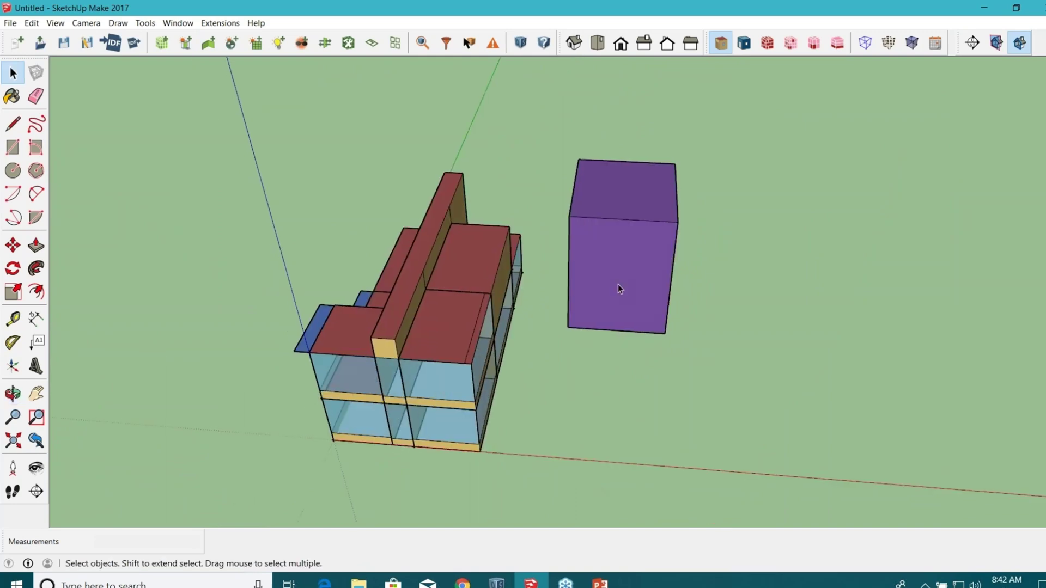
{"action": "scroll", "coordinate": [551, 312], "scroll_direction": "up", "scroll_amount": 3}
{"action": "scroll", "coordinate": [548, 334], "scroll_direction": "down", "scroll_amount": 3}
{"action": "middle_click_drag", "start_coordinate": [549, 334], "coordinate": [729, 256]}
{"action": "scroll", "coordinate": [568, 318], "scroll_direction": "up", "scroll_amount": 3}
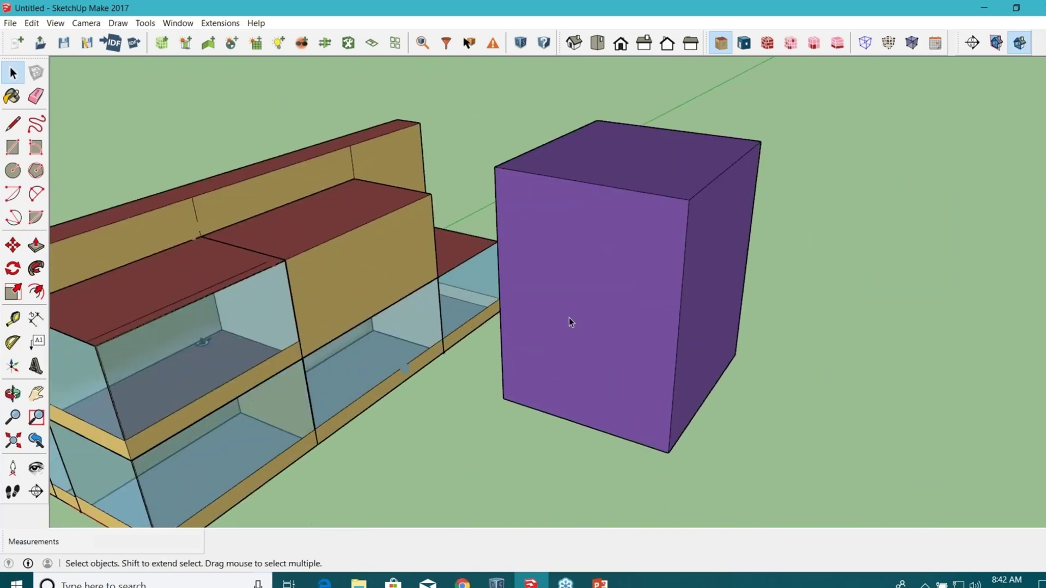
{"action": "scroll", "coordinate": [653, 307], "scroll_direction": "down", "scroll_amount": 3}
{"action": "middle_click_drag", "start_coordinate": [653, 307], "coordinate": [659, 305]}
{"action": "key", "text": "space"}
{"action": "scroll", "coordinate": [455, 284], "scroll_direction": "up", "scroll_amount": 3}
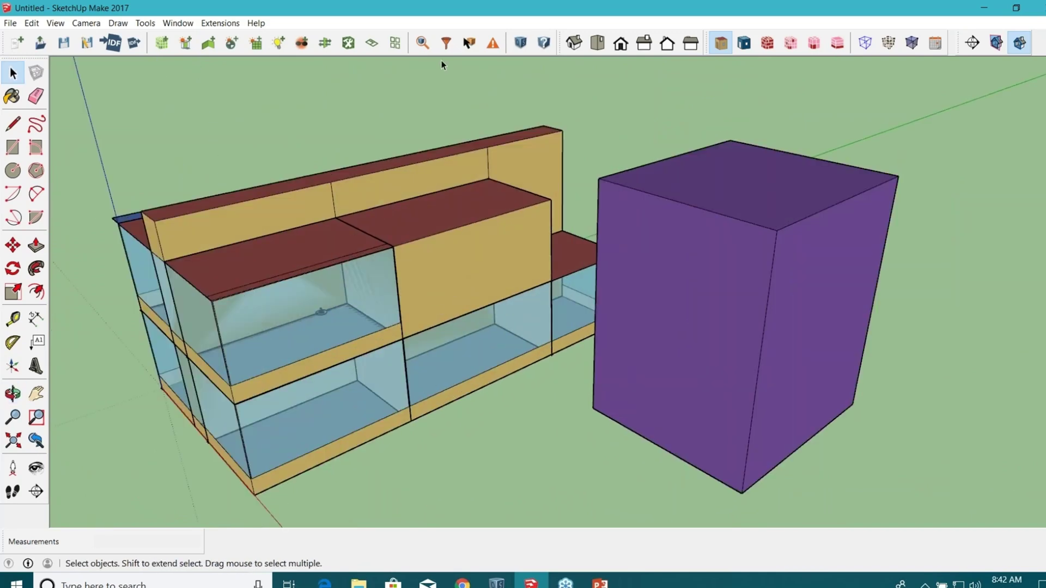
{"action": "left_click", "coordinate": [422, 42]}
{"action": "left_click", "coordinate": [643, 170]}
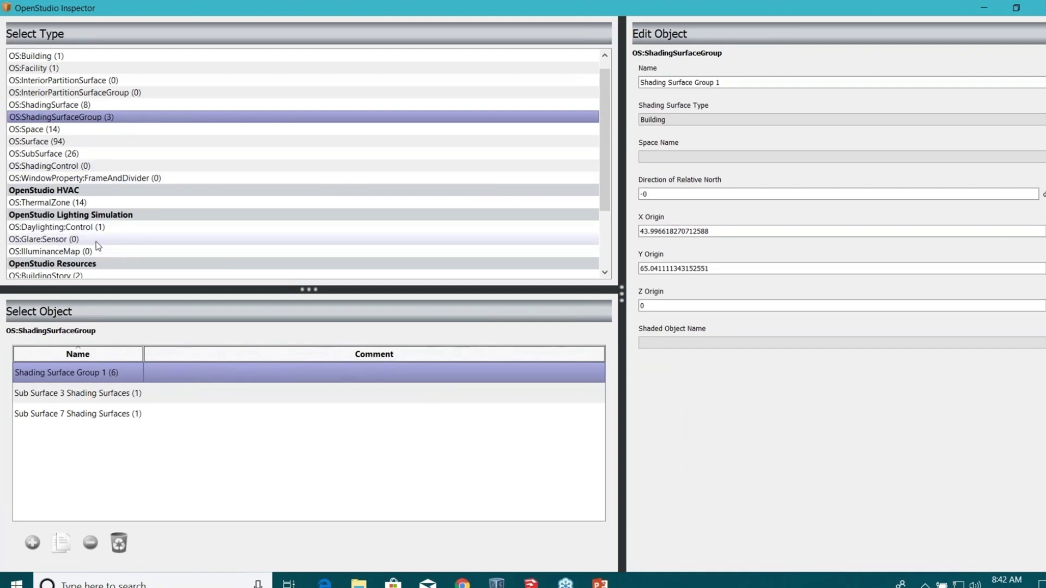
{"action": "left_click", "coordinate": [57, 155]}
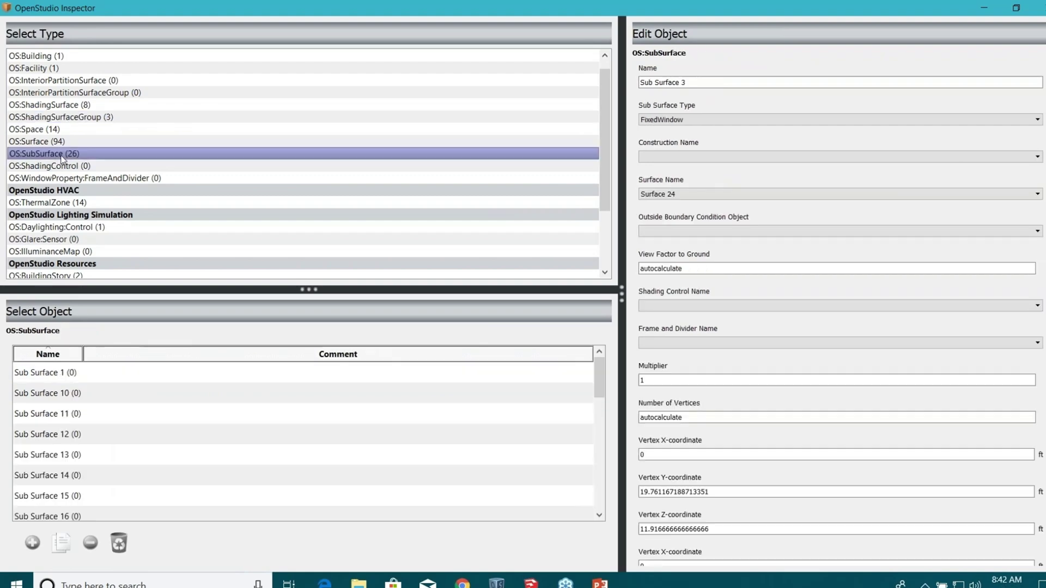
{"action": "left_click", "coordinate": [58, 142]}
{"action": "scroll", "coordinate": [123, 228], "scroll_direction": "down", "scroll_amount": 2}
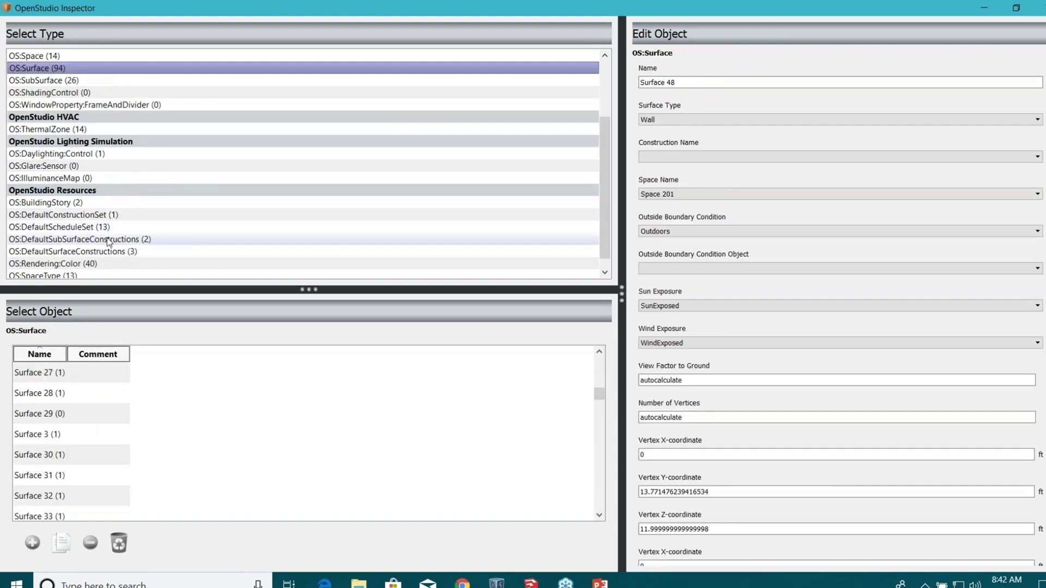
{"action": "scroll", "coordinate": [68, 166], "scroll_direction": "up", "scroll_amount": 3}
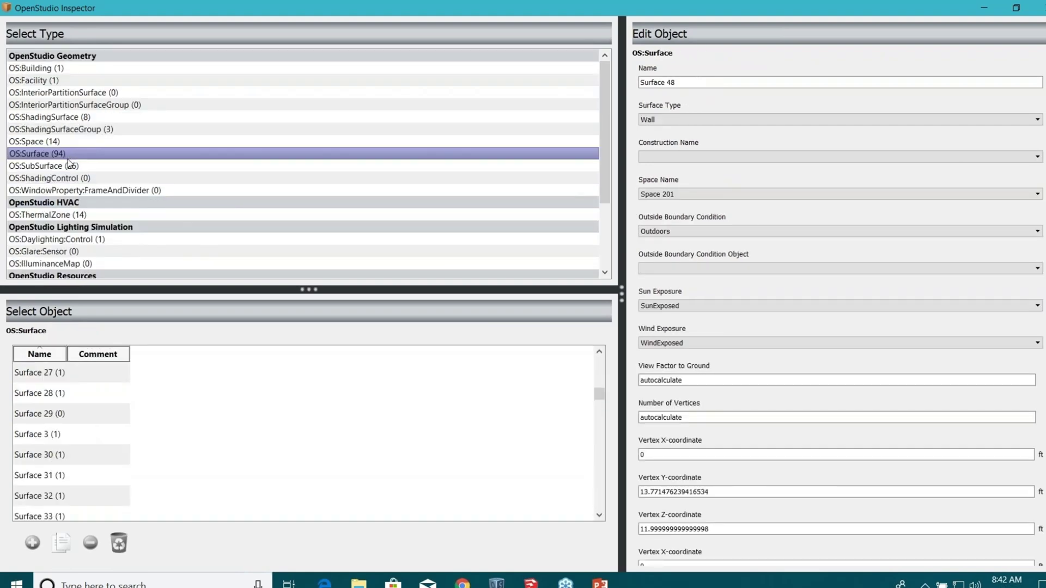
{"action": "left_click", "coordinate": [101, 179]}
{"action": "scroll", "coordinate": [109, 163], "scroll_direction": "down", "scroll_amount": 1}
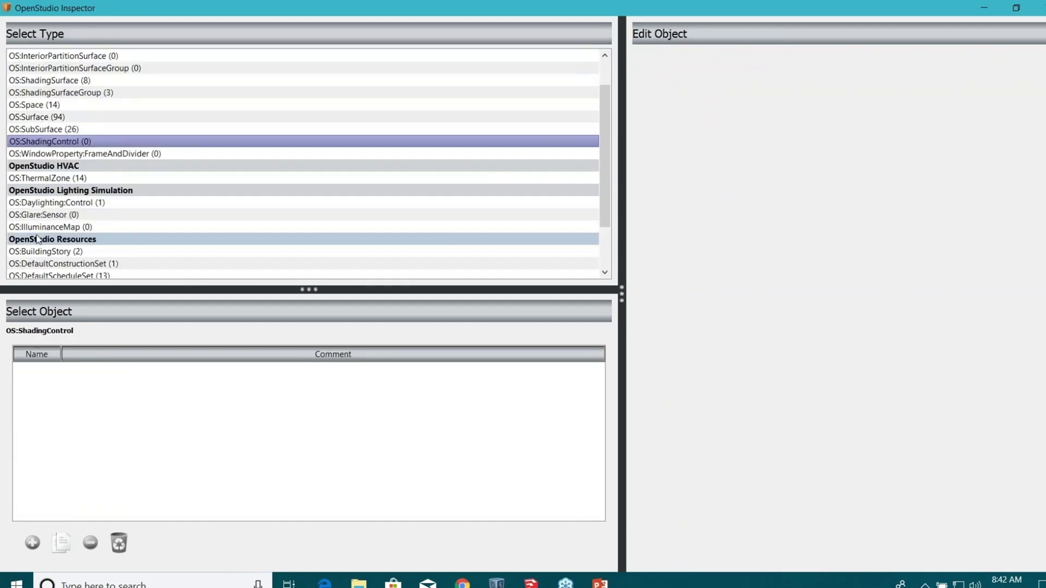
{"action": "left_click", "coordinate": [60, 117]}
{"action": "left_click", "coordinate": [60, 130]}
{"action": "left_click", "coordinate": [43, 495]}
{"action": "scroll", "coordinate": [264, 406], "scroll_direction": "down", "scroll_amount": 2}
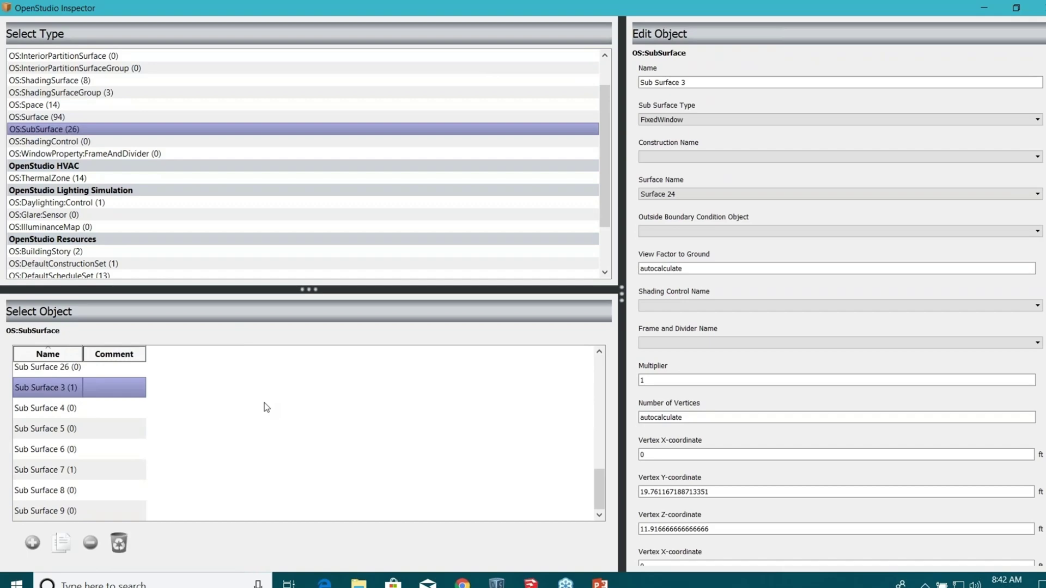
{"action": "left_click", "coordinate": [1038, 7]}
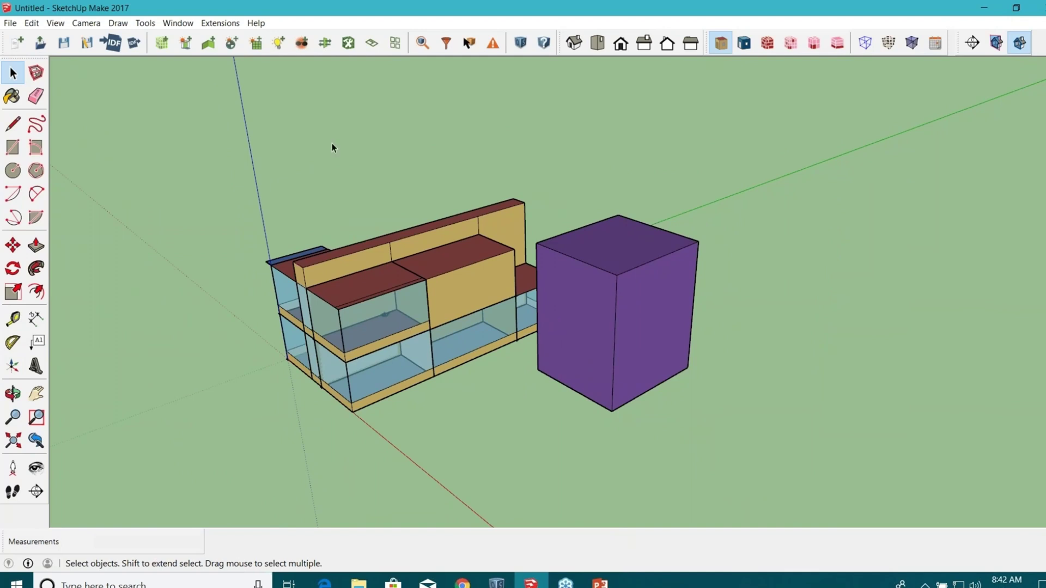
- Save the OpenStudio model from SketchUp and move the un-maximised window aside
{"action": "middle_click_drag", "start_coordinate": [142, 82], "coordinate": [574, 283]}
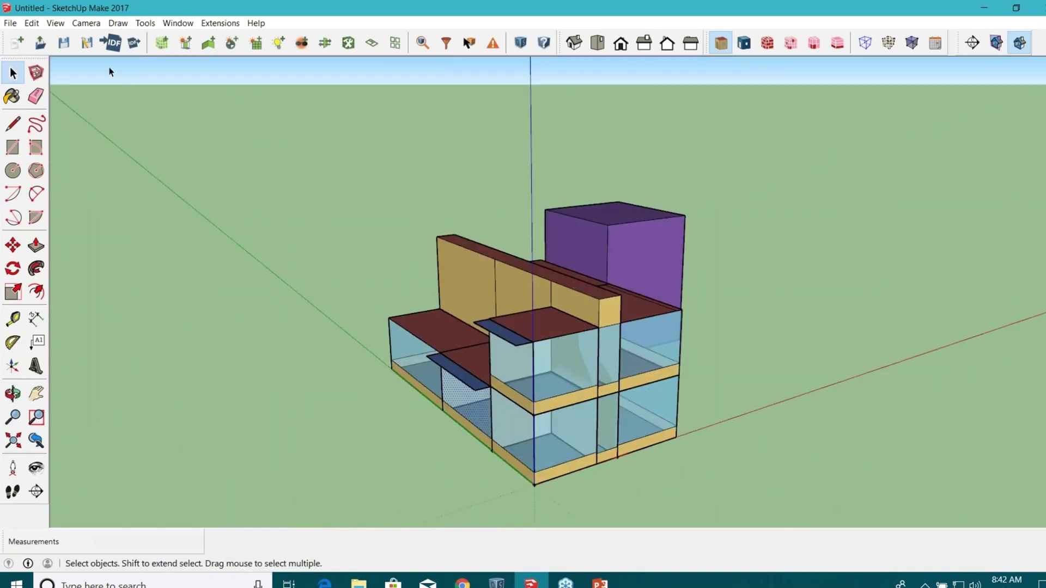
{"action": "left_click", "coordinate": [65, 46]}
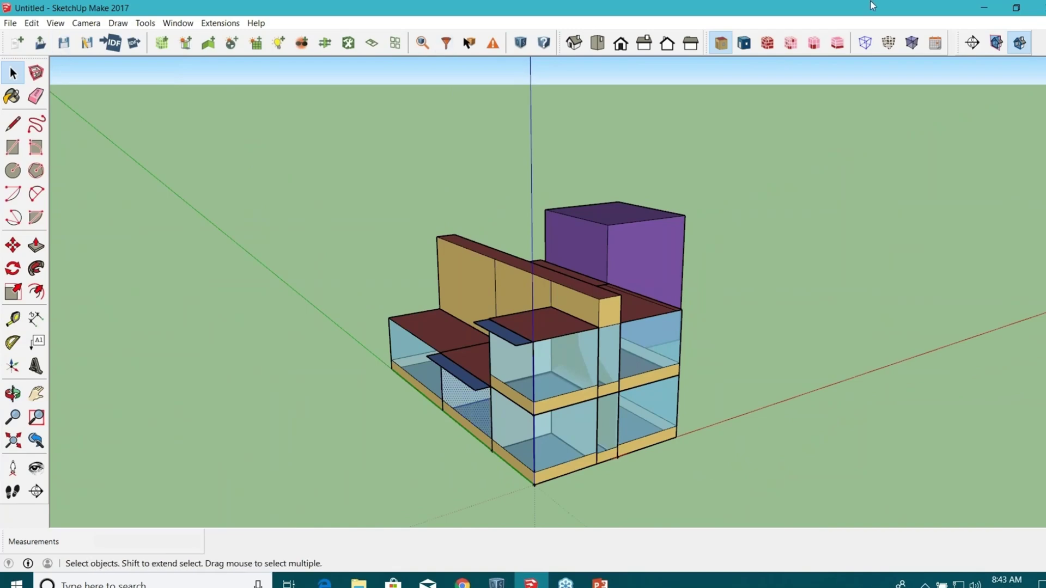
{"action": "mouse_move", "coordinate": [876, 8]}
{"action": "left_mouse_down"}
{"action": "mouse_move", "coordinate": [886, 12]}
{"action": "mouse_move", "coordinate": [554, 95]}
{"action": "left_mouse_up"}
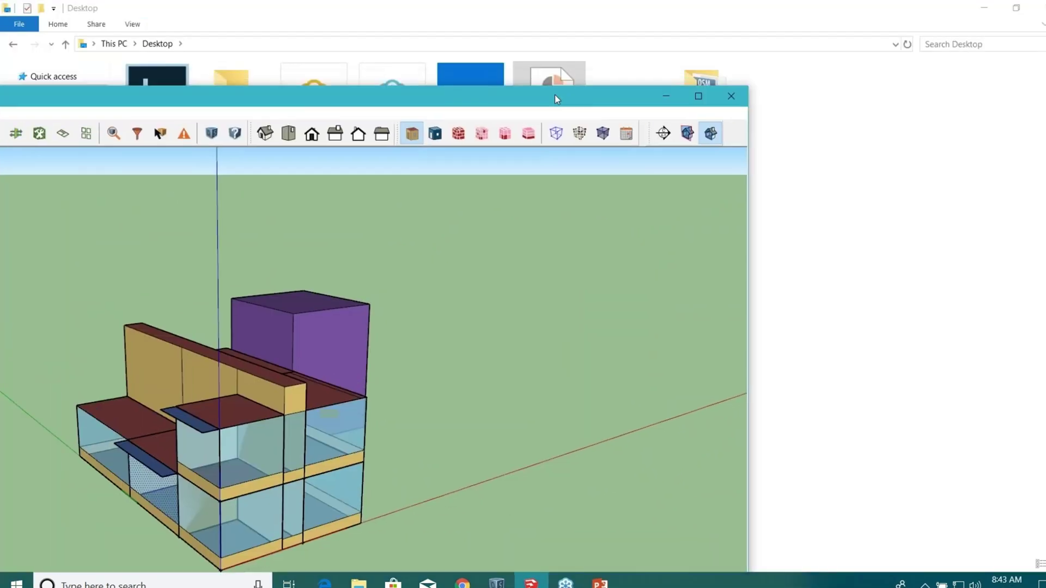
- Minimise SketchUp and launch the OpenStudio application from the Desktop
{"action": "left_click", "coordinate": [680, 102]}
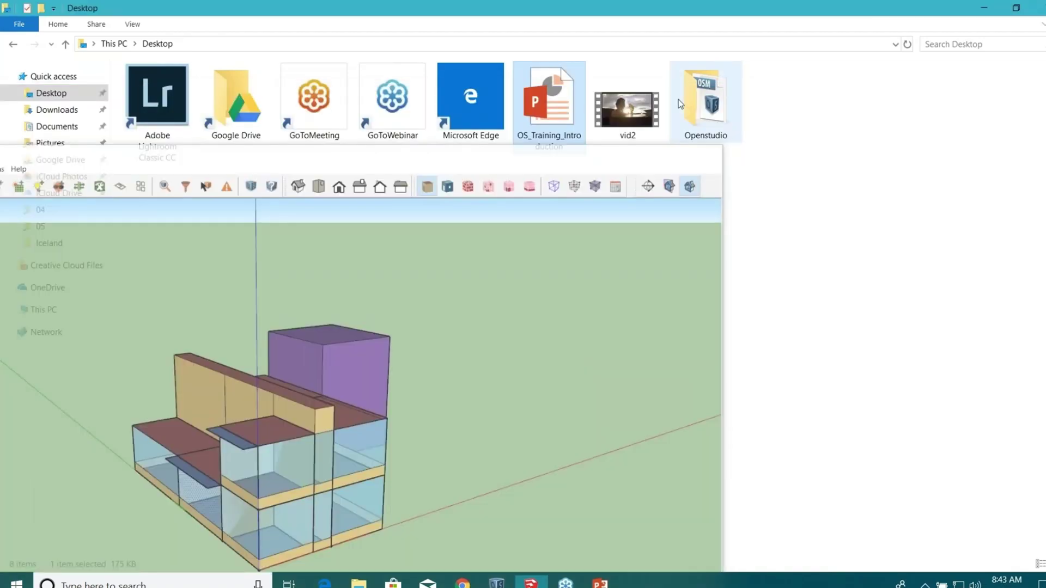
{"action": "key", "text": "alt+Tab"}
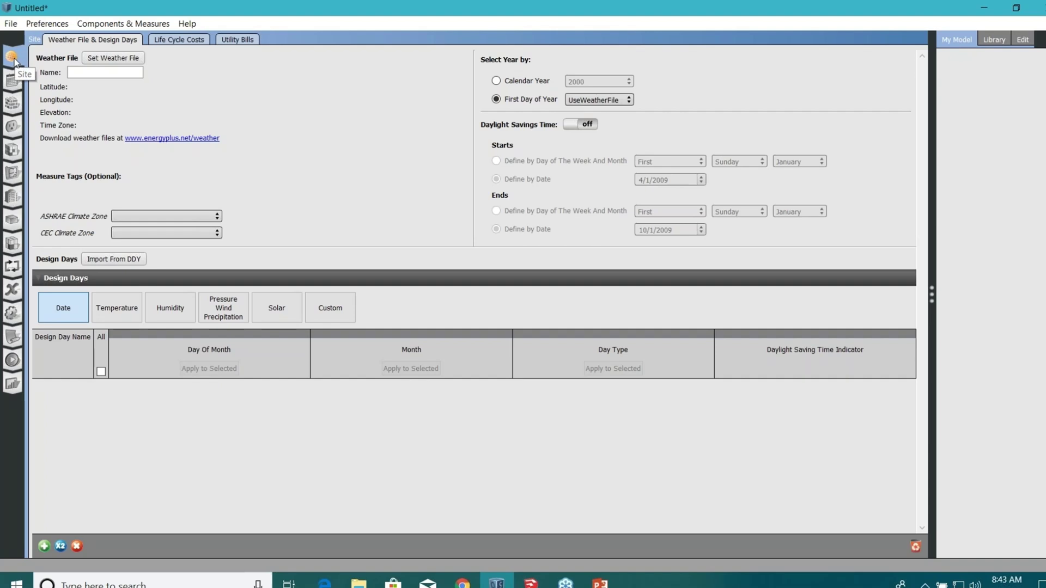
- Open 06062018_OS.osm from Desktop > Openstudio without saving the untitled model
{"action": "left_click", "coordinate": [11, 24]}
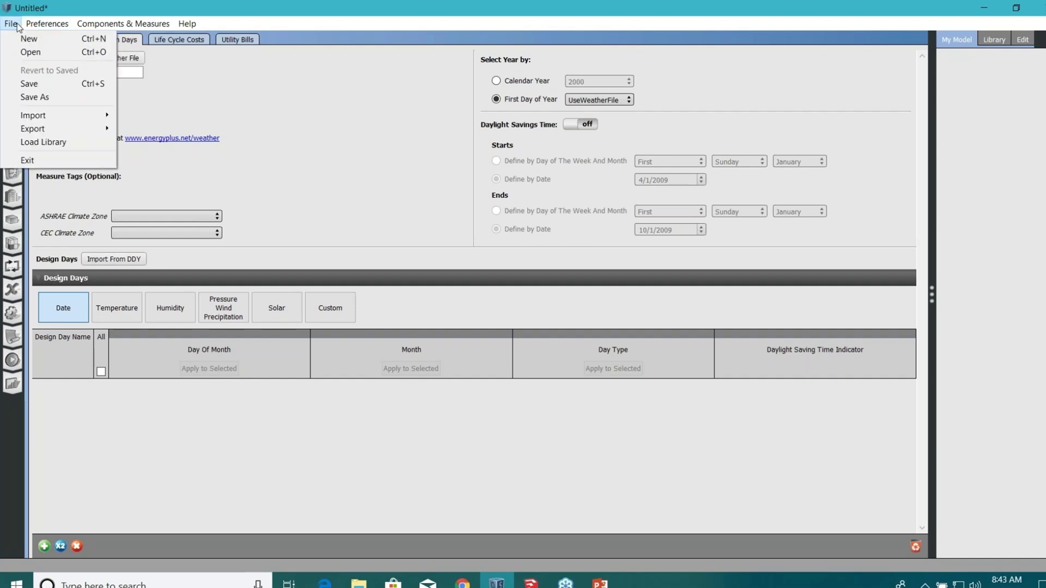
{"action": "left_click", "coordinate": [27, 53]}
{"action": "left_click", "coordinate": [56, 120]}
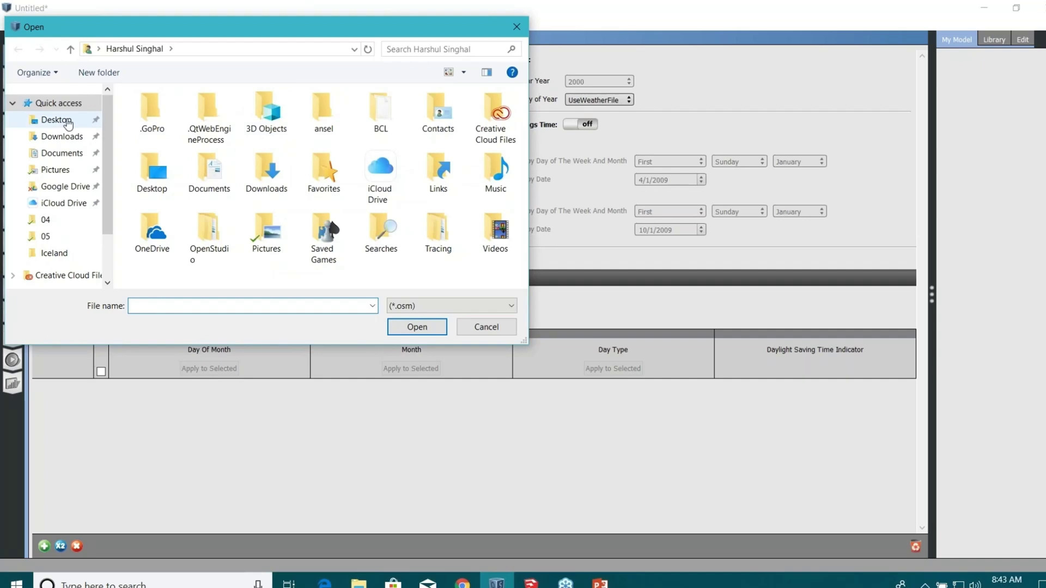
{"action": "double_click", "coordinate": [186, 133]}
{"action": "double_click", "coordinate": [174, 133]}
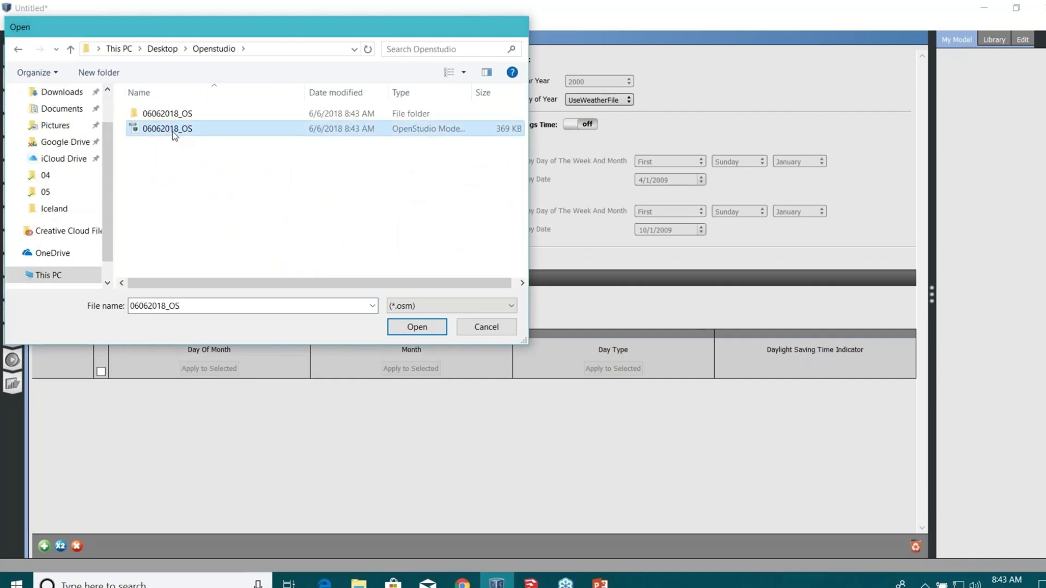
{"action": "left_click", "coordinate": [531, 321]}
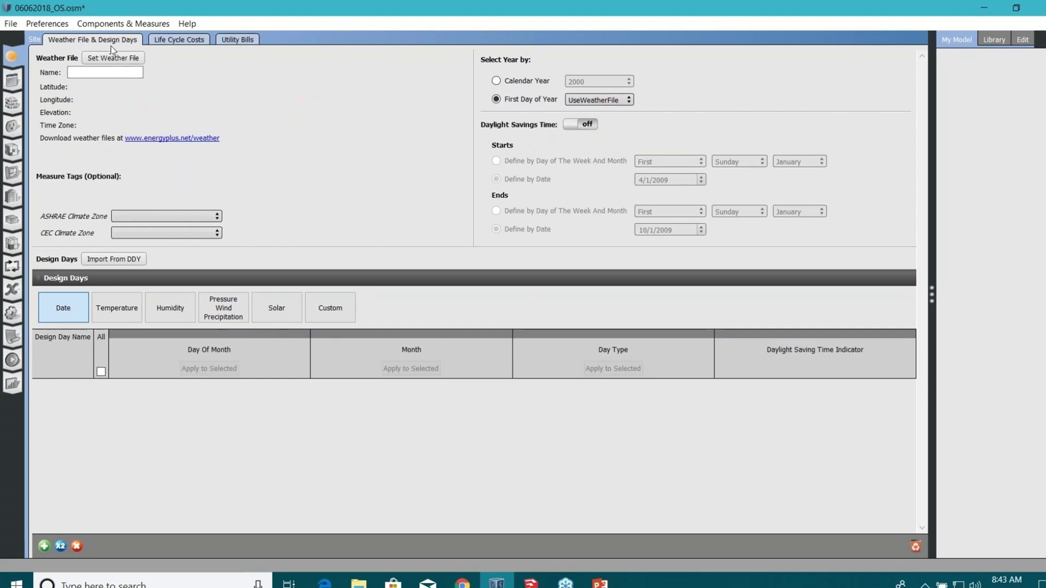
- Browse the weather file chooser to C:\EnergyPlusV8-9-0\WeatherData and widen the Name column
{"action": "left_click", "coordinate": [109, 57]}
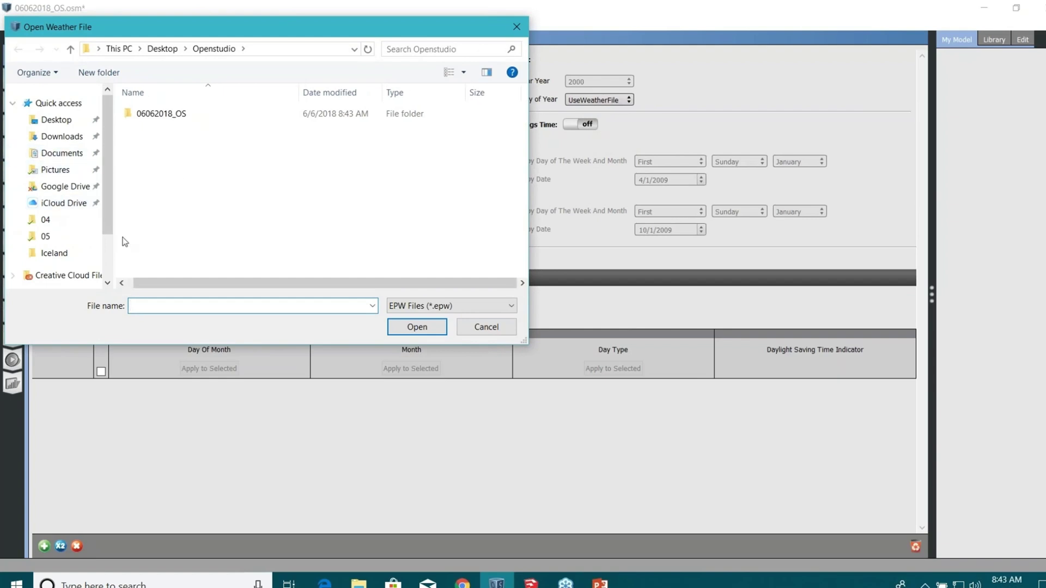
{"action": "scroll", "coordinate": [60, 229], "scroll_direction": "down", "scroll_amount": 3}
{"action": "left_click", "coordinate": [48, 242]}
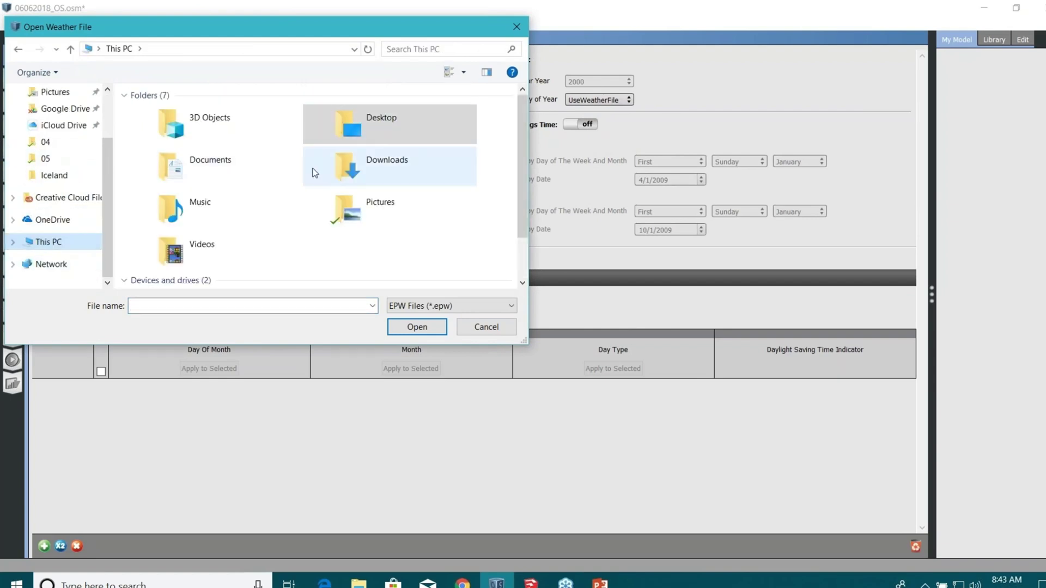
{"action": "scroll", "coordinate": [272, 207], "scroll_direction": "down", "scroll_amount": 2}
{"action": "double_click", "coordinate": [221, 261]}
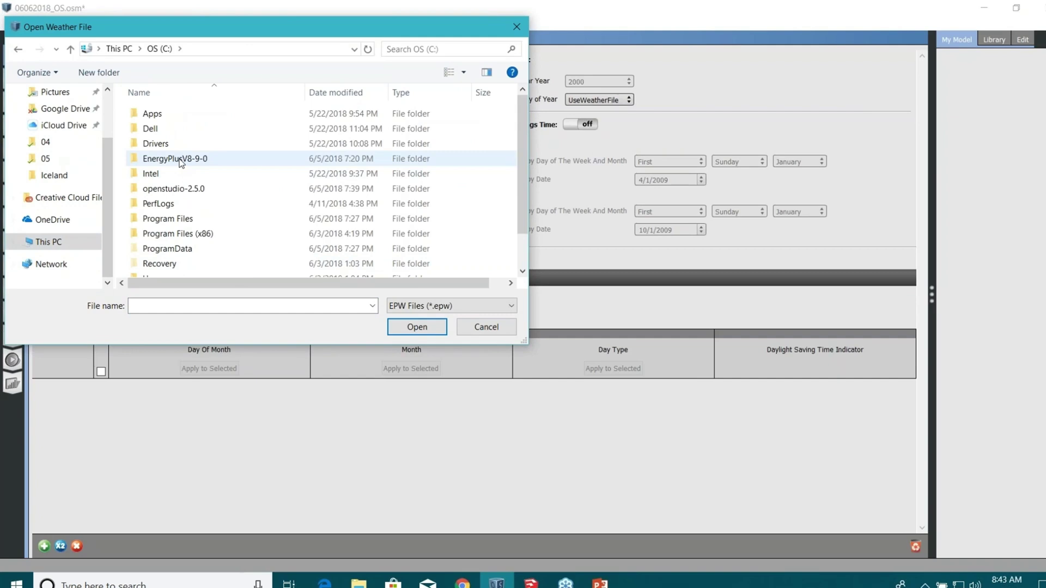
{"action": "double_click", "coordinate": [180, 159]}
{"action": "double_click", "coordinate": [200, 234]}
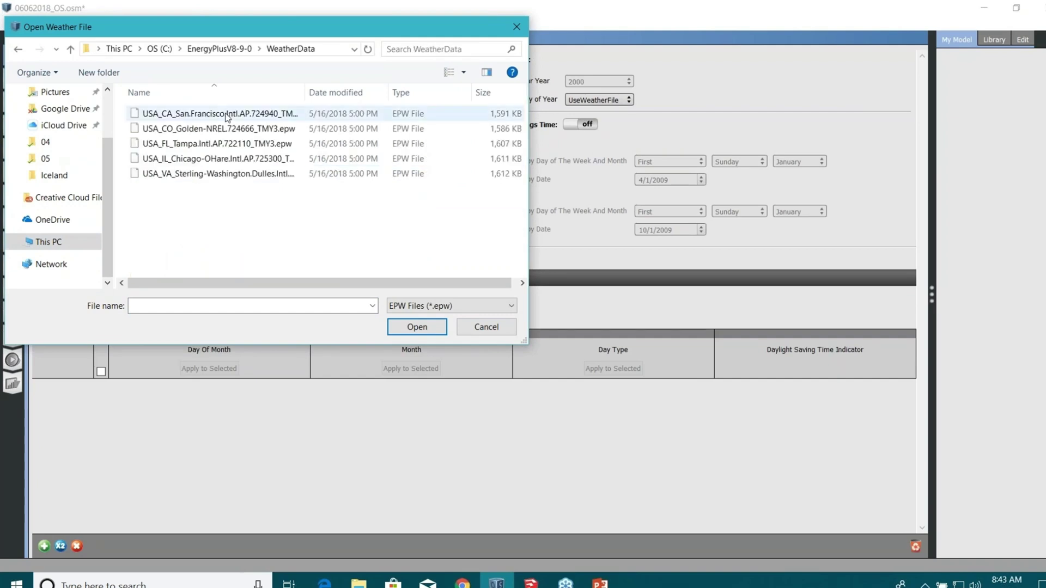
{"action": "double_click", "coordinate": [306, 93]}
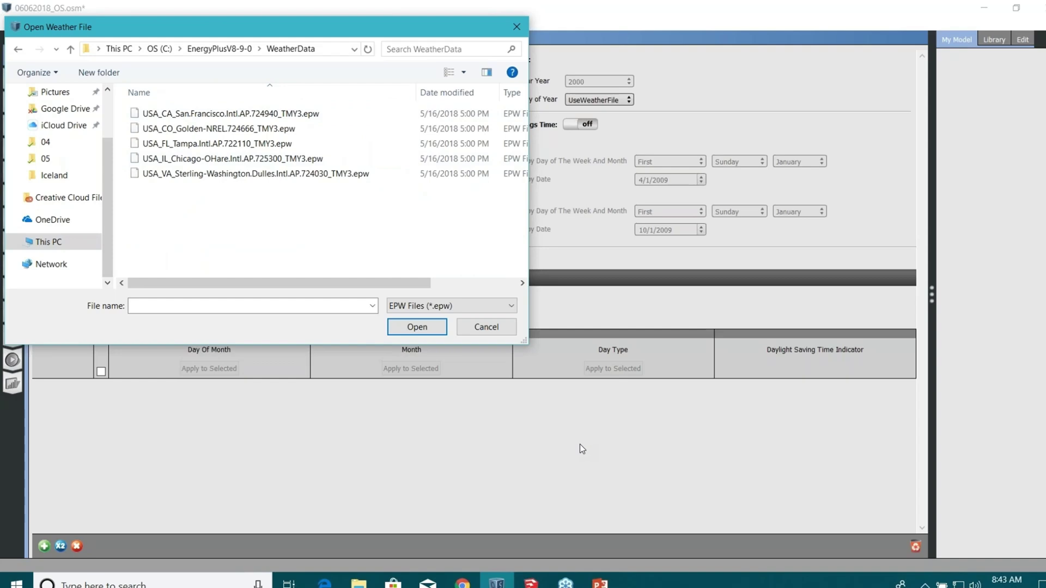
- Search for 'energyplus weather' in a new Chrome tab
{"action": "left_click", "coordinate": [462, 582]}
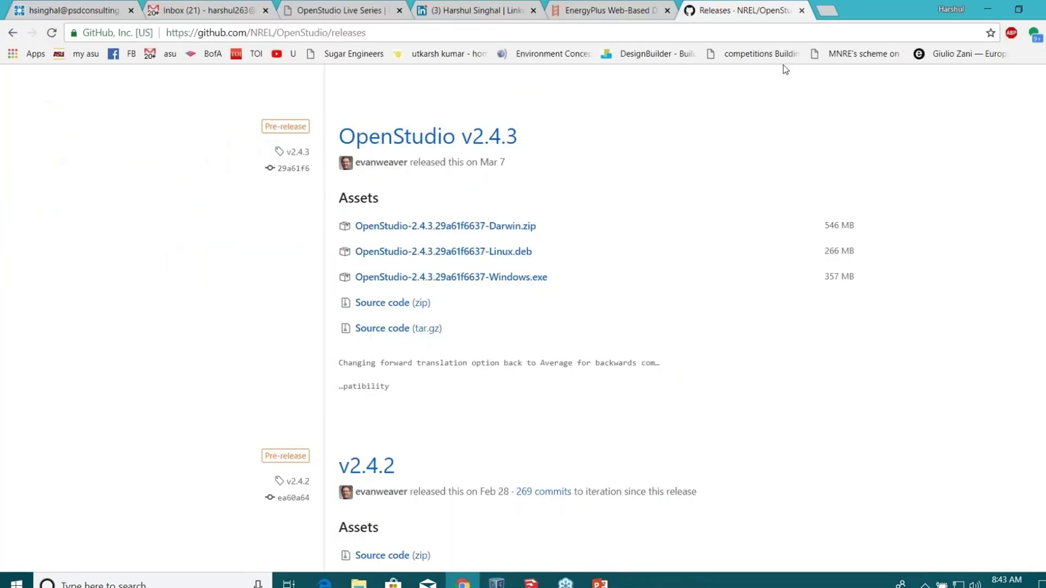
{"action": "left_click", "coordinate": [829, 12]}
{"action": "type", "text": "ener"}
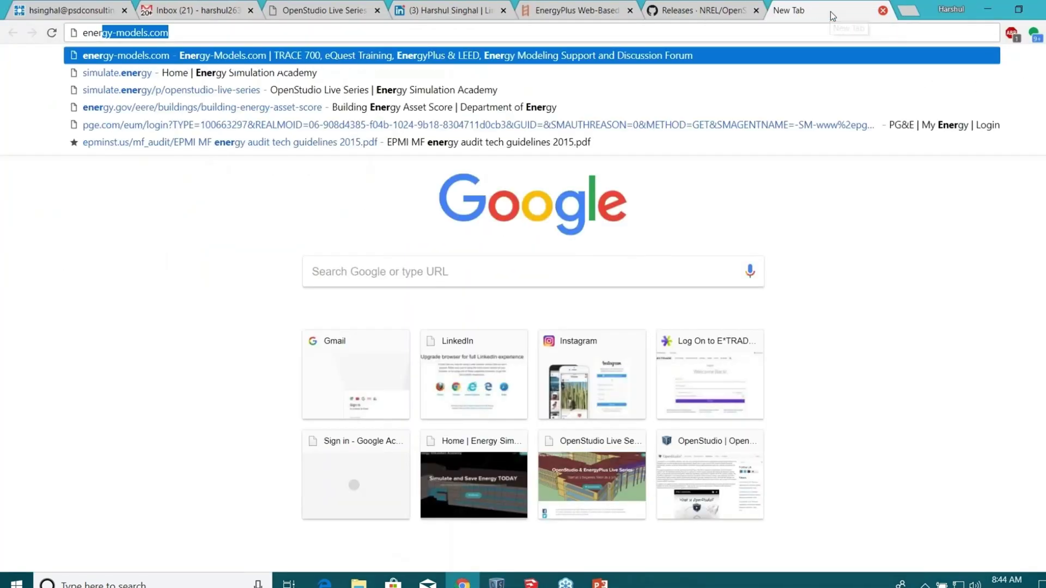
{"action": "type", "text": "gyplus weate"}
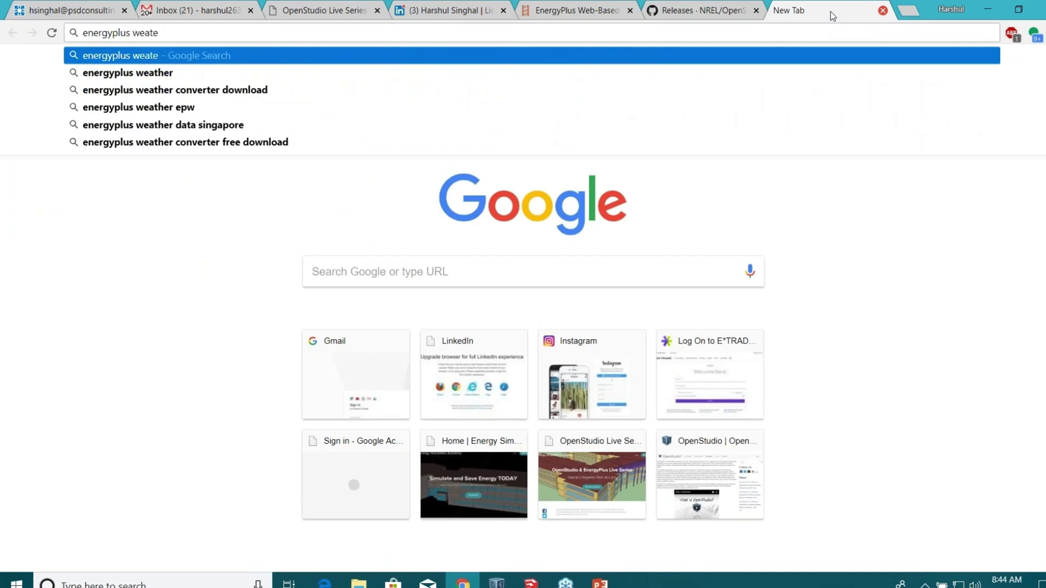
{"action": "key", "text": "BackSpace"}
{"action": "type", "text": "her"}
{"action": "key", "text": "Return"}
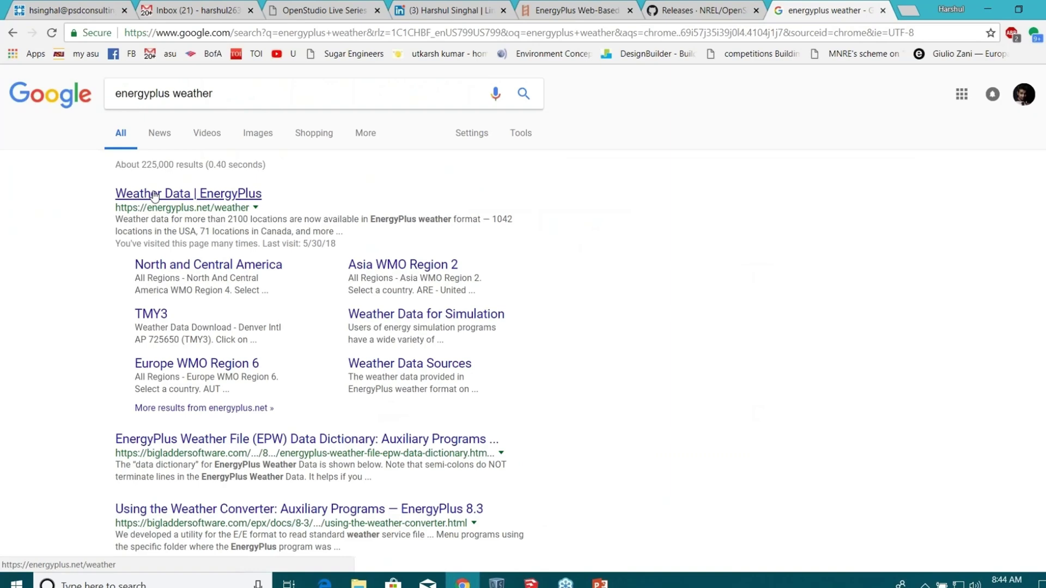
- Open energyplus.net/weather, browse Region 4 > USA, then go back to the main Weather Data page
{"action": "left_click", "coordinate": [155, 194]}
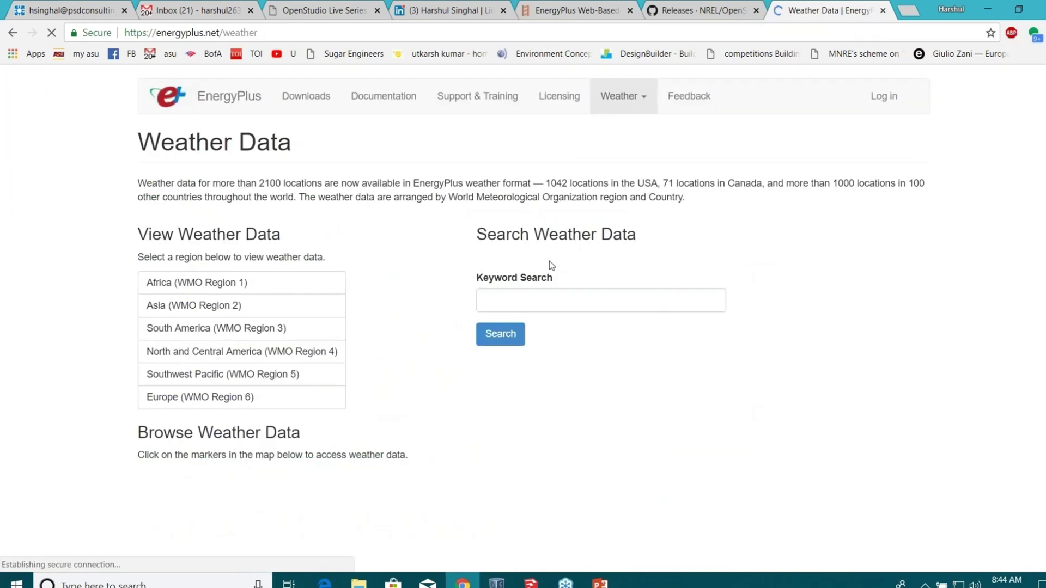
{"action": "scroll", "coordinate": [190, 327], "scroll_direction": "down", "scroll_amount": 3}
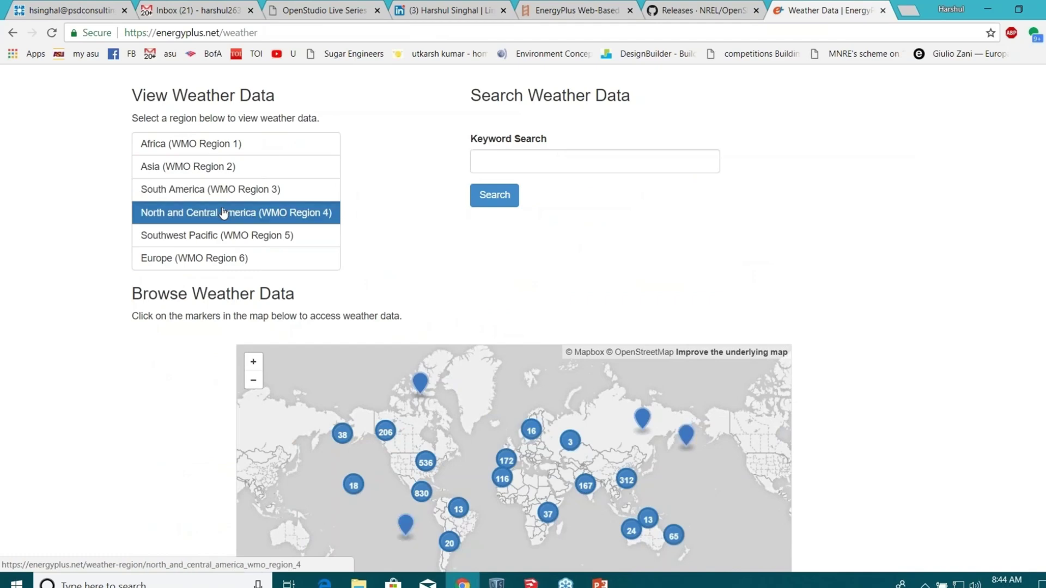
{"action": "left_click", "coordinate": [232, 212]}
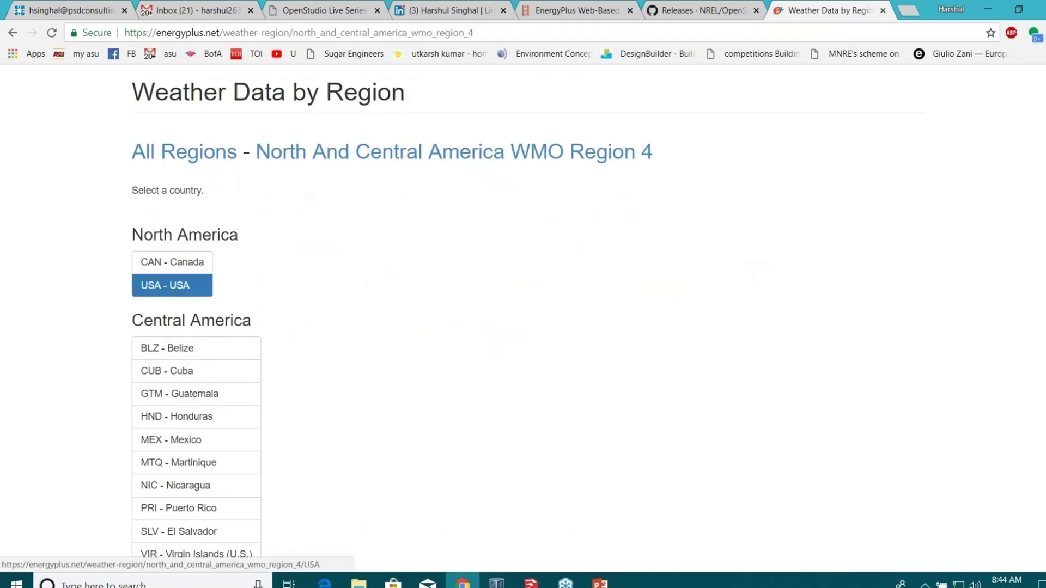
{"action": "left_click", "coordinate": [166, 285]}
{"action": "scroll", "coordinate": [207, 256], "scroll_direction": "down", "scroll_amount": 3}
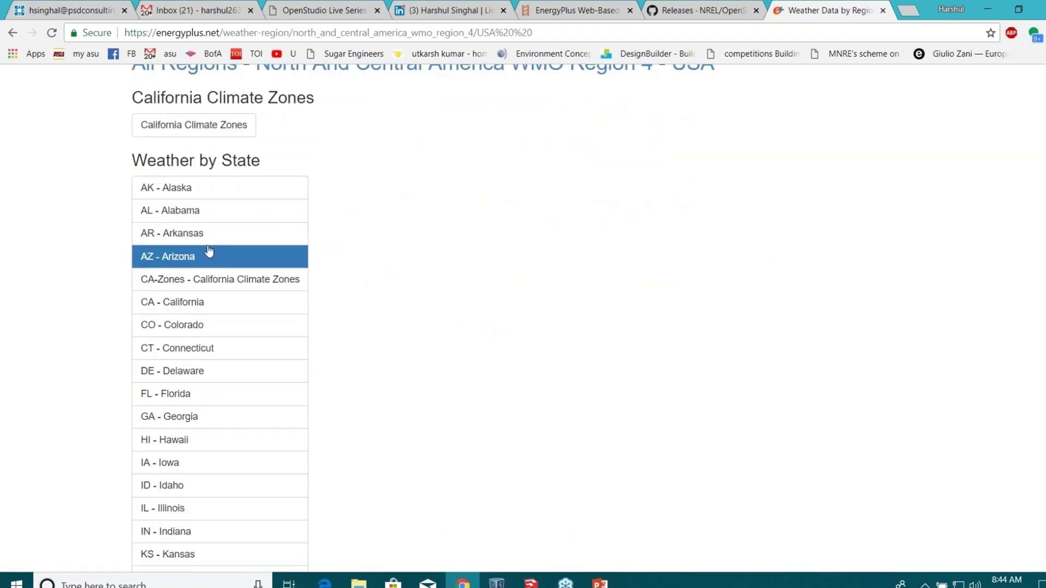
{"action": "scroll", "coordinate": [237, 196], "scroll_direction": "down", "scroll_amount": 4}
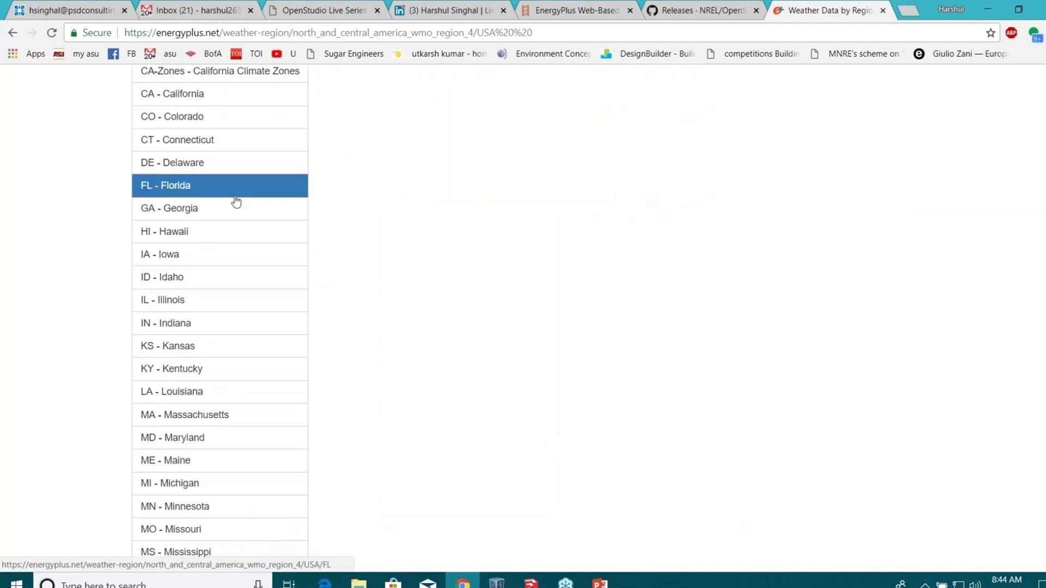
{"action": "left_click", "coordinate": [15, 34]}
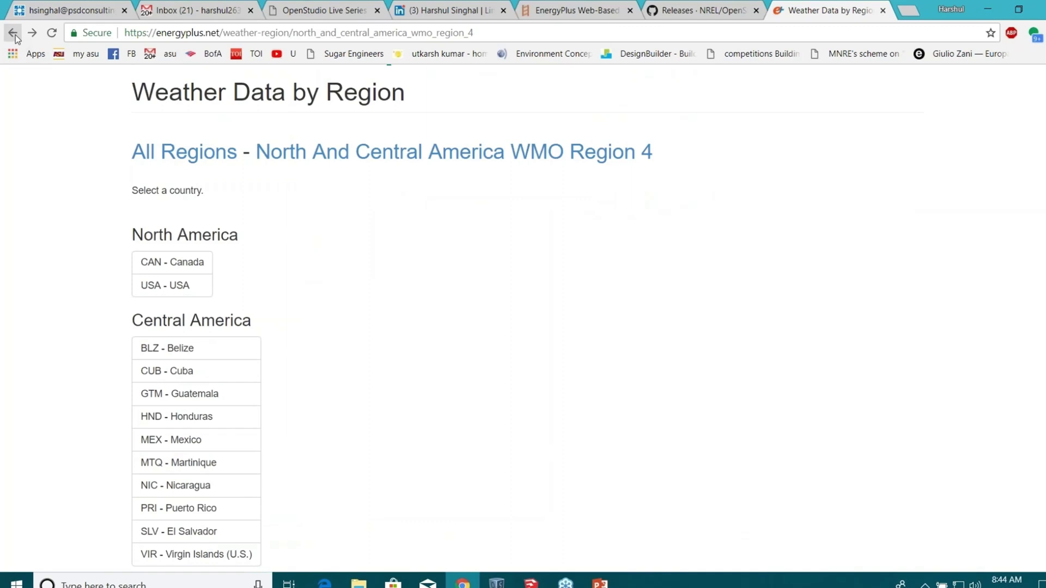
{"action": "left_click", "coordinate": [13, 33]}
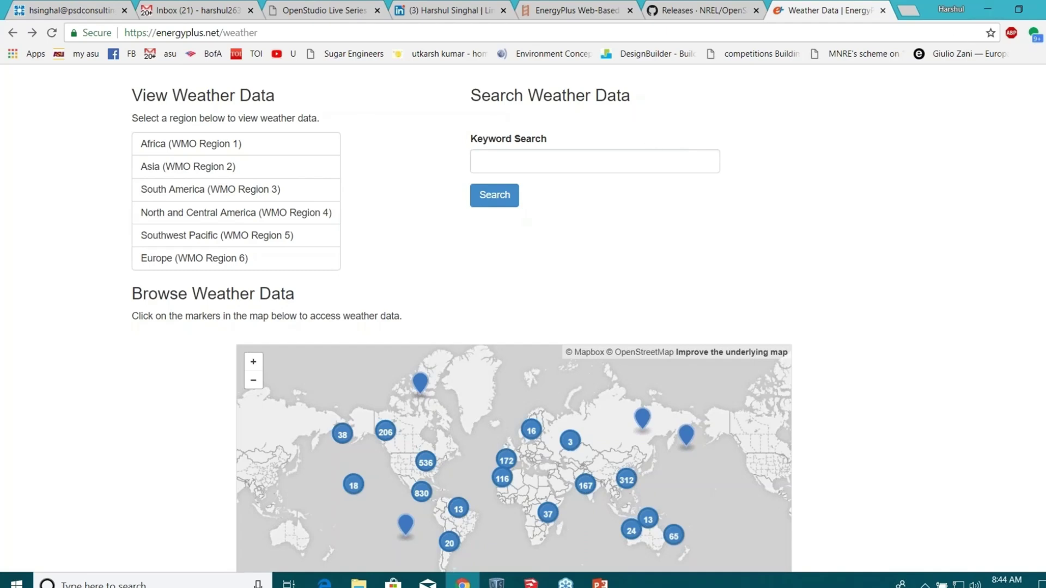
- Copy the bigladder EnergyPlus documentation address and return to OpenStudio's Open Weather File dialog
{"action": "left_click", "coordinate": [588, 11]}
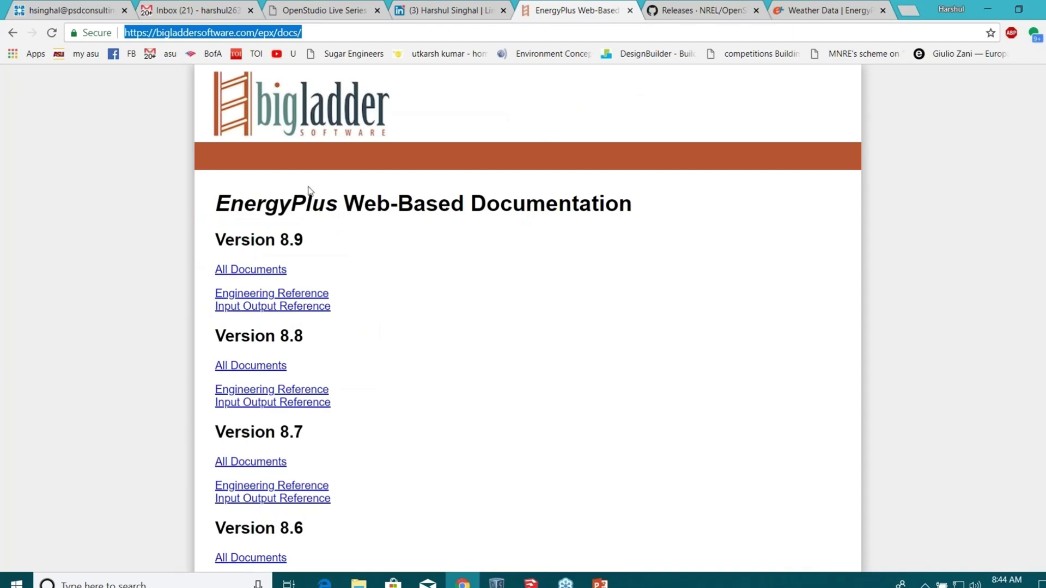
{"action": "left_click", "coordinate": [321, 32]}
{"action": "left_click_drag", "start_coordinate": [323, 33], "coordinate": [119, 45]}
{"action": "right_click", "coordinate": [236, 34]}
{"action": "left_click", "coordinate": [272, 83]}
{"action": "key", "text": "alt+Tab"}
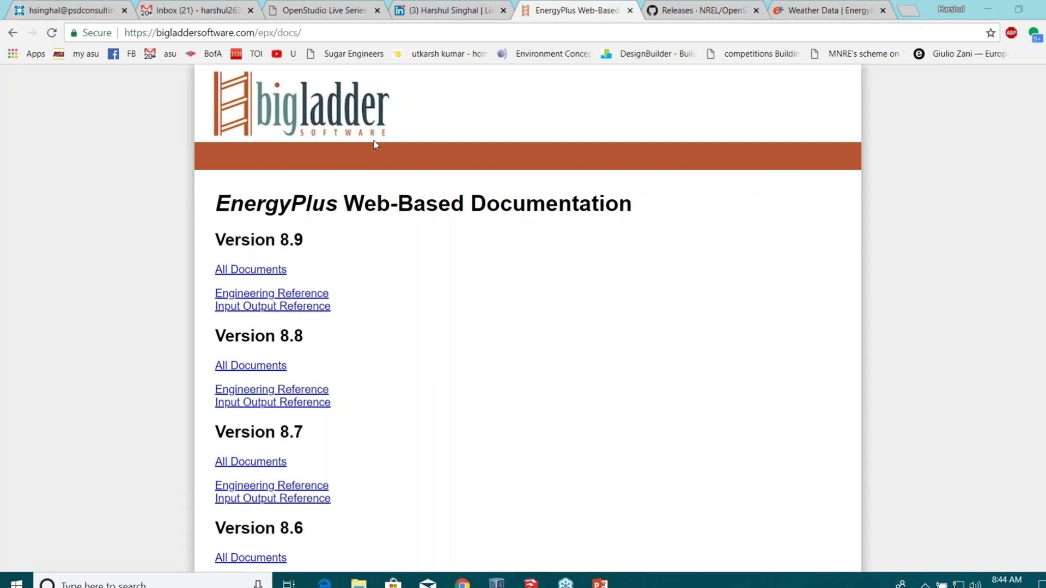
{"action": "key", "text": "alt+Tab"}
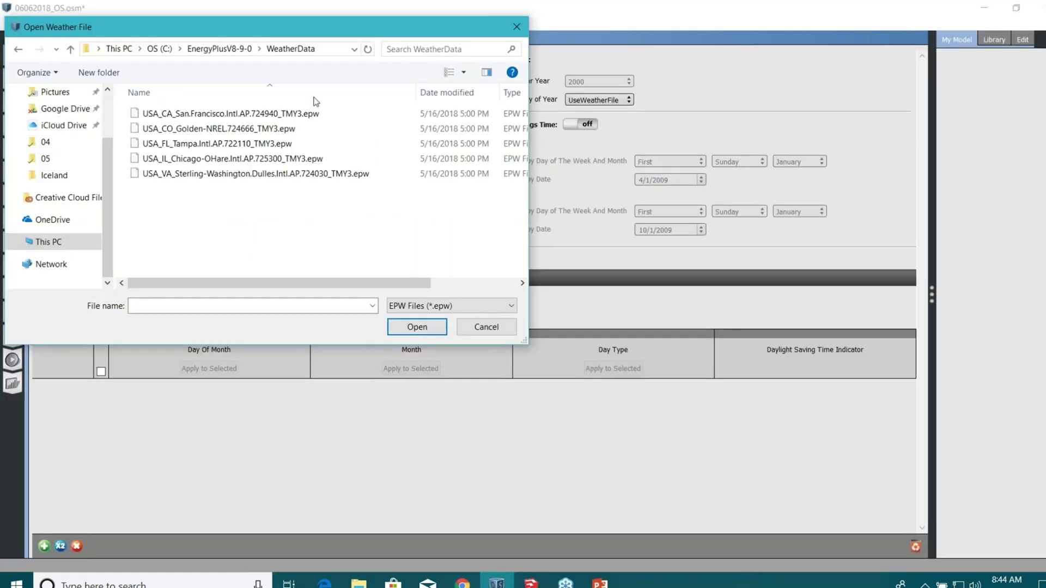
- Set the site weather file to San Francisco Intl Ap and import its DDY design days
{"action": "double_click", "coordinate": [273, 115]}
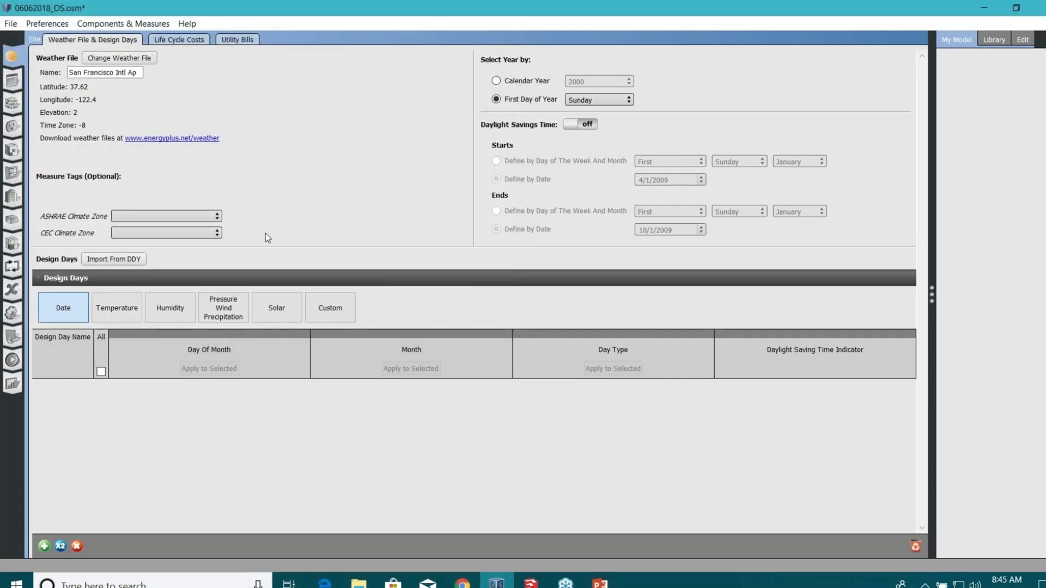
{"action": "left_click", "coordinate": [118, 263]}
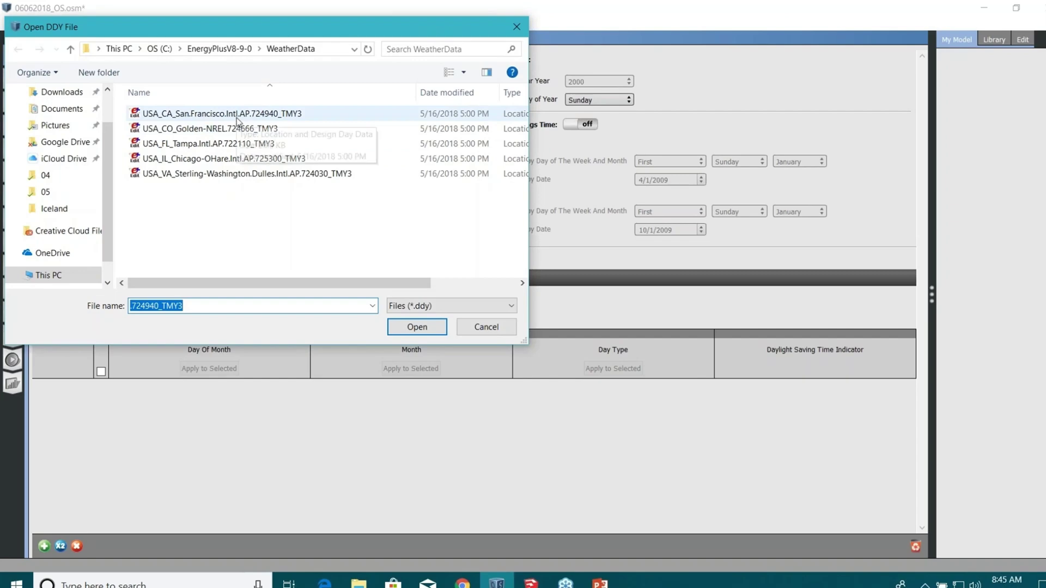
{"action": "double_click", "coordinate": [236, 114]}
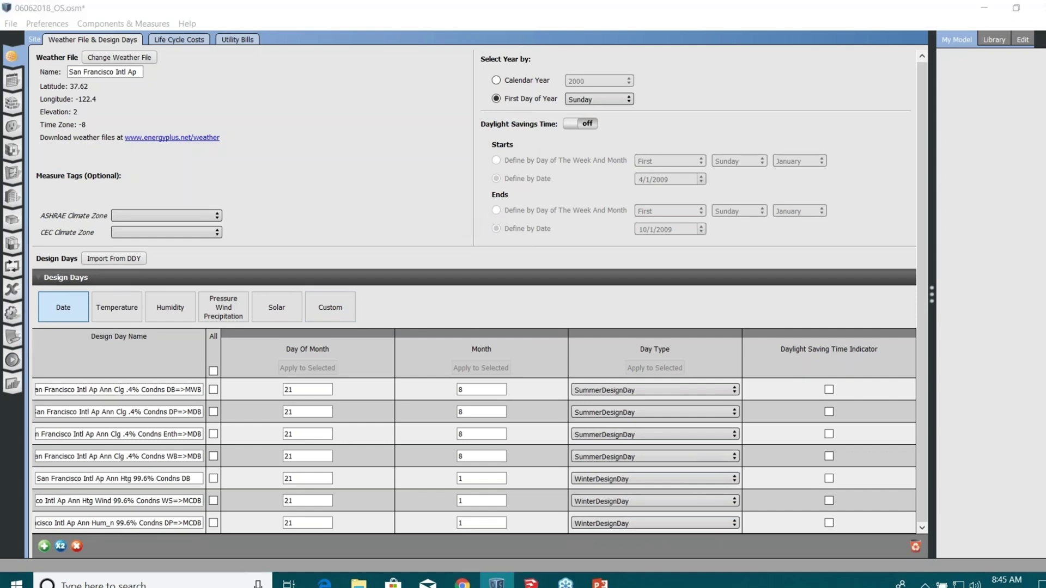
- Re-import the San Francisco design day file and minimise the Chrome window
{"action": "left_click", "coordinate": [861, 33]}
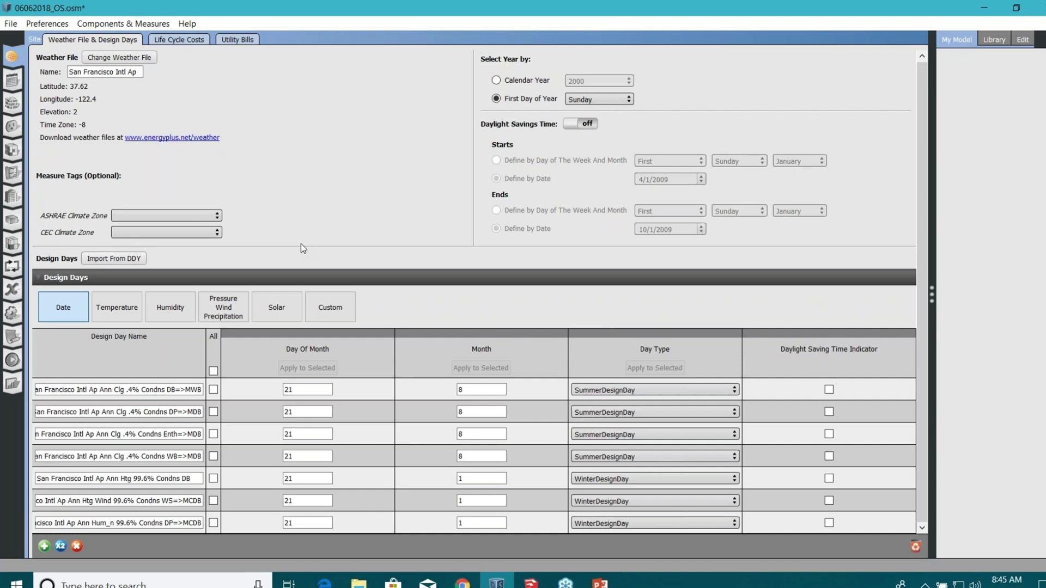
{"action": "left_click", "coordinate": [129, 260]}
{"action": "double_click", "coordinate": [208, 115]}
{"action": "left_click", "coordinate": [463, 581]}
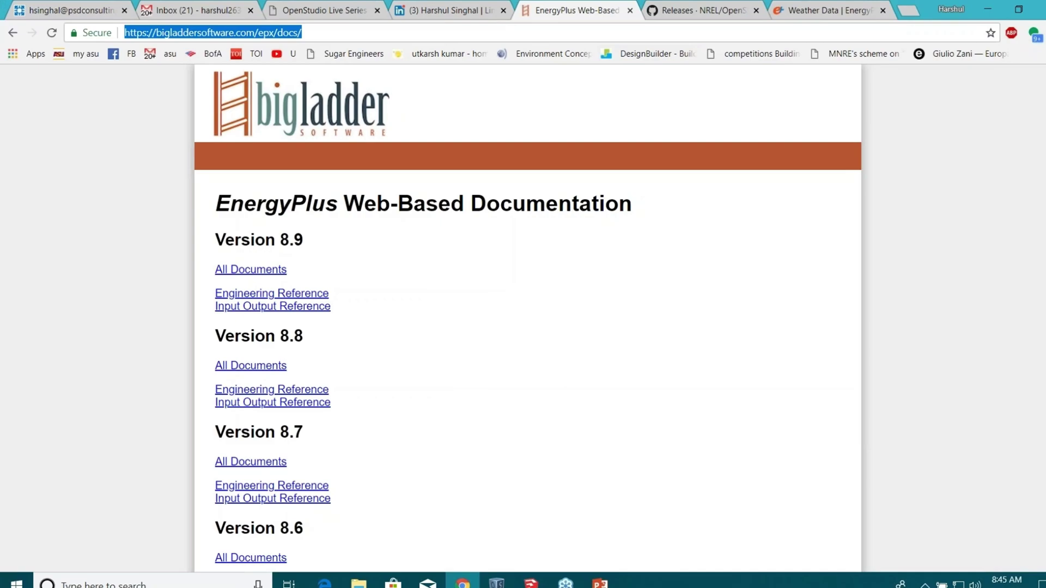
{"action": "left_click", "coordinate": [987, 12]}
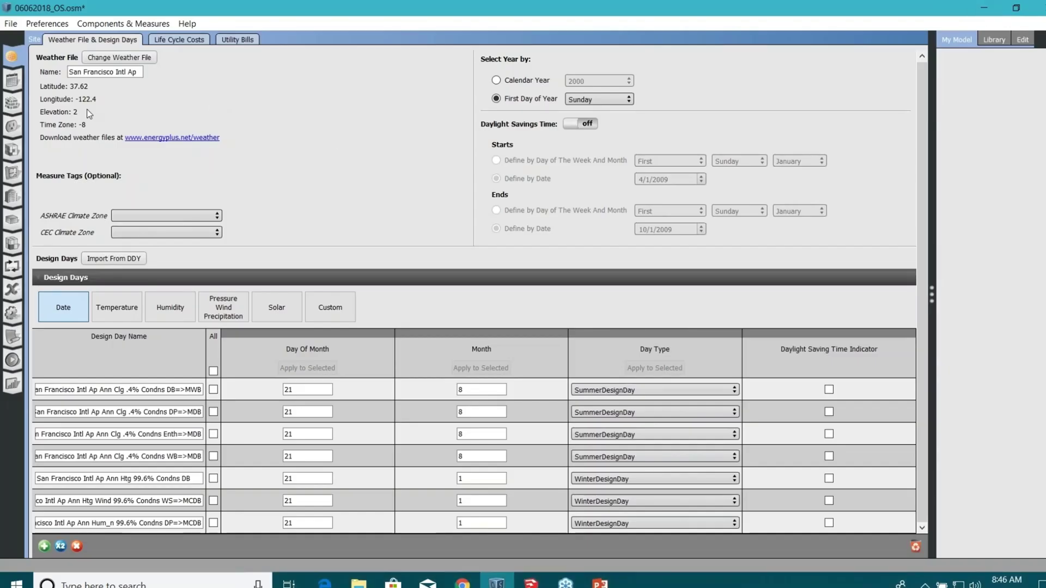
- Show the Medium Office Bldg Equip profile under Schedules > Schedules
{"action": "left_click", "coordinate": [13, 81]}
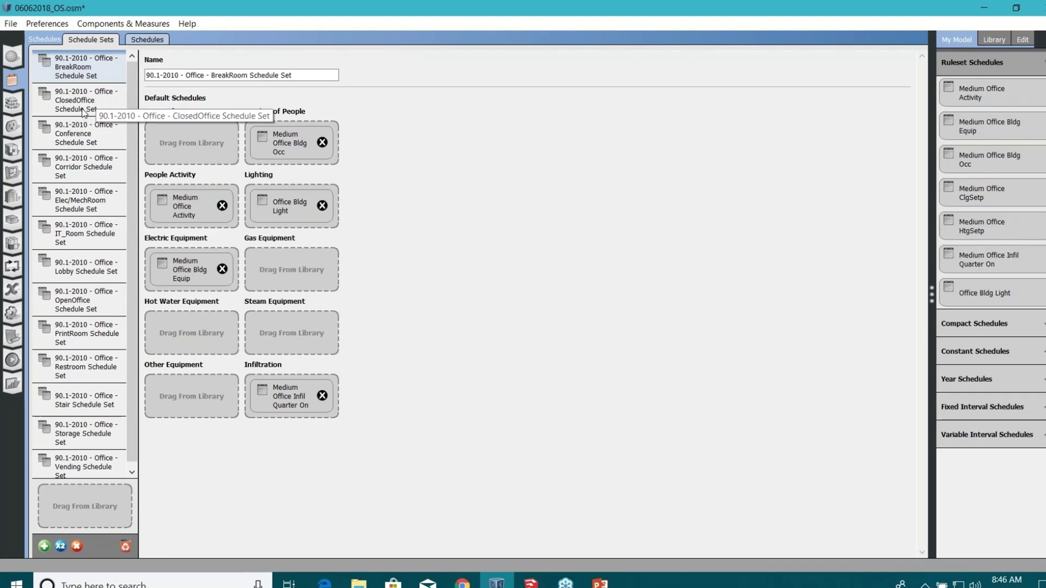
{"action": "left_click", "coordinate": [145, 43]}
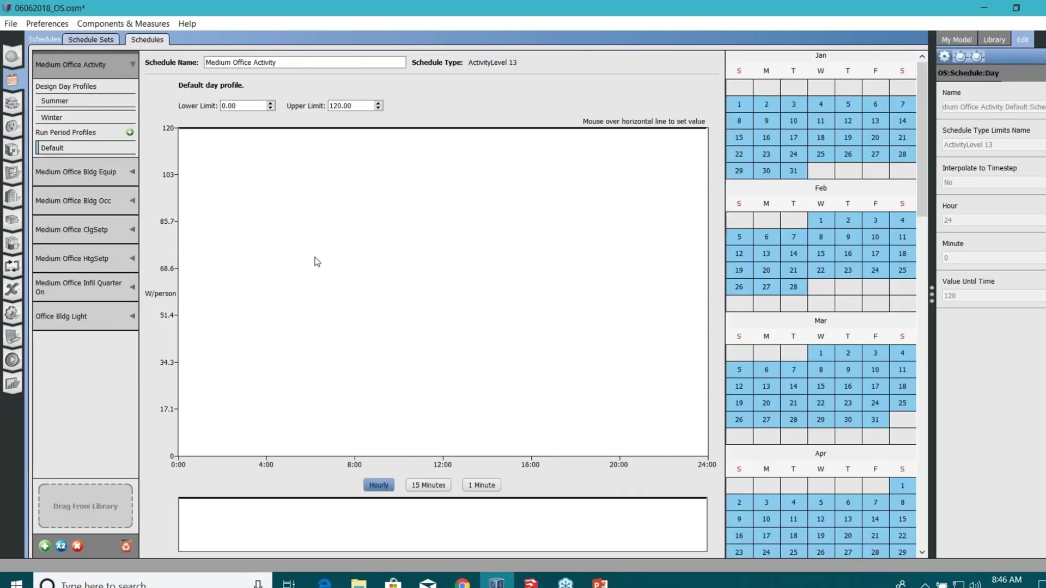
{"action": "left_click", "coordinate": [104, 175]}
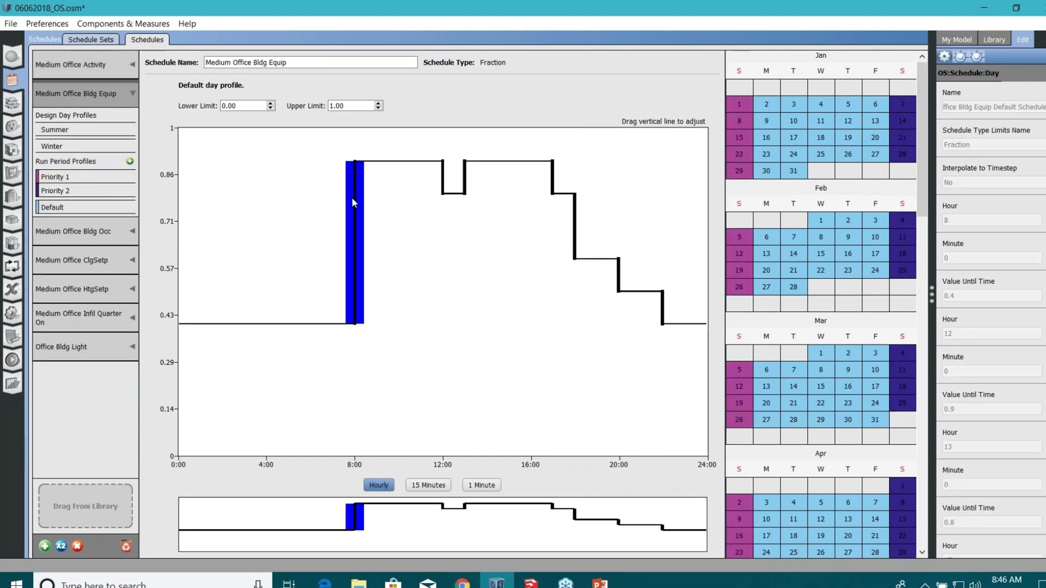
- Move the equipment's morning rise from 8:00 to 6:00 at about 0.91, then view construction sets
{"action": "left_click_drag", "start_coordinate": [351, 197], "coordinate": [337, 223]}
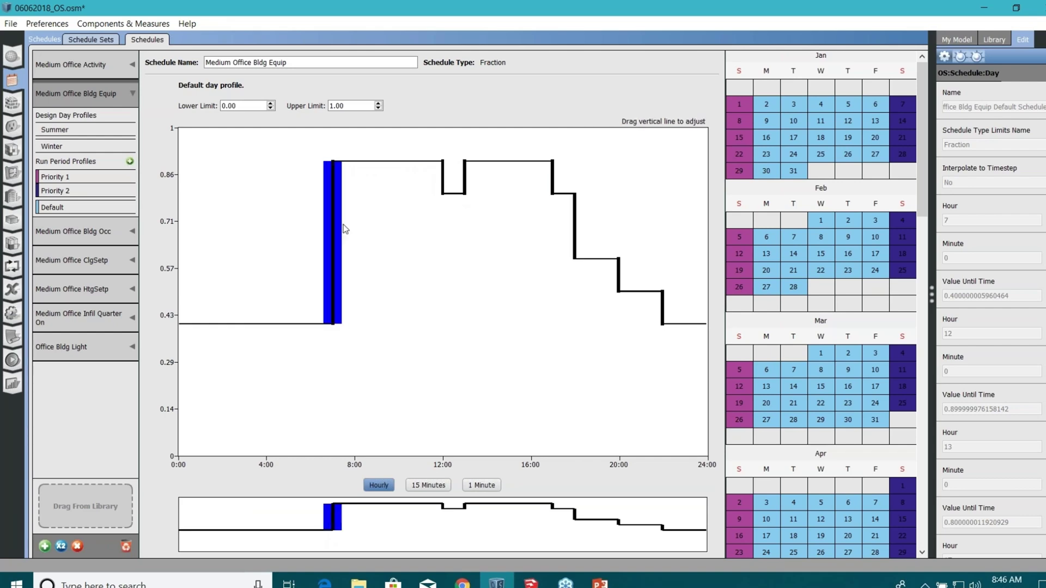
{"action": "left_click_drag", "start_coordinate": [344, 229], "coordinate": [328, 208]}
{"action": "left_click_drag", "start_coordinate": [344, 164], "coordinate": [368, 156]}
{"action": "left_click_drag", "start_coordinate": [506, 161], "coordinate": [508, 152]}
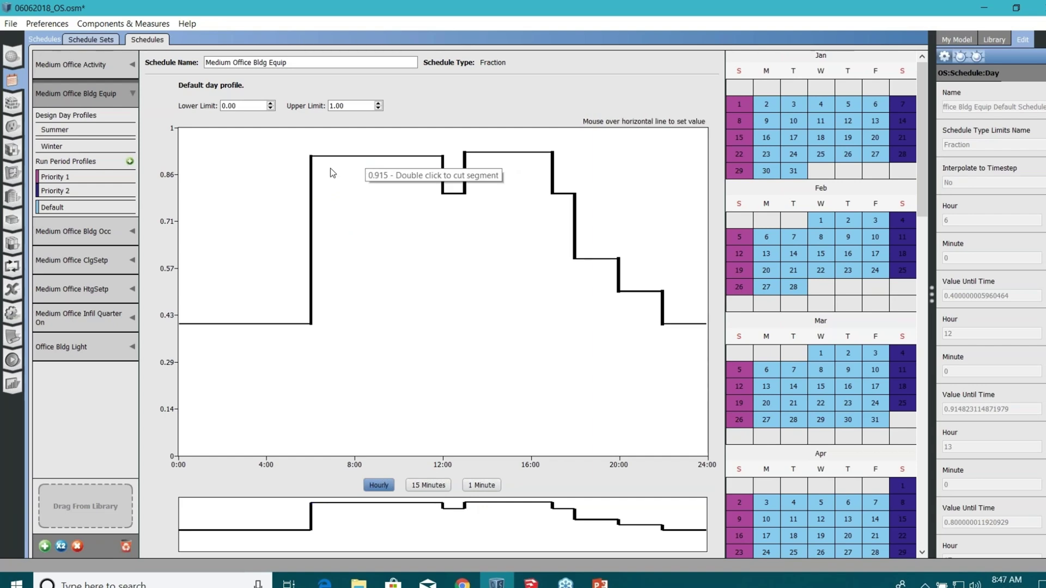
{"action": "left_click", "coordinate": [12, 104]}
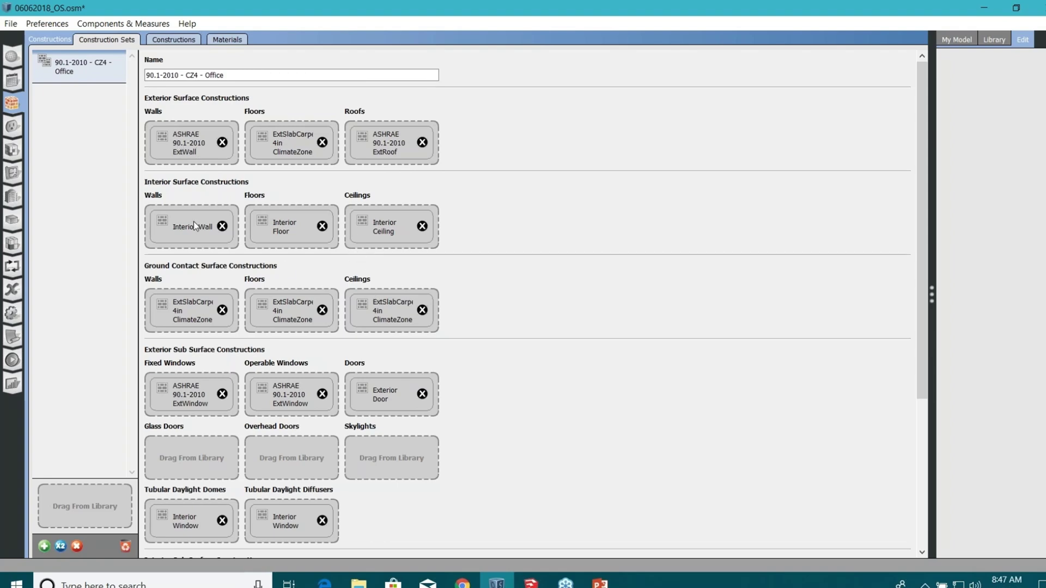
- Expand the Materials list and select a gypsum material's thickness value
{"action": "left_click", "coordinate": [220, 41]}
{"action": "left_click", "coordinate": [90, 75]}
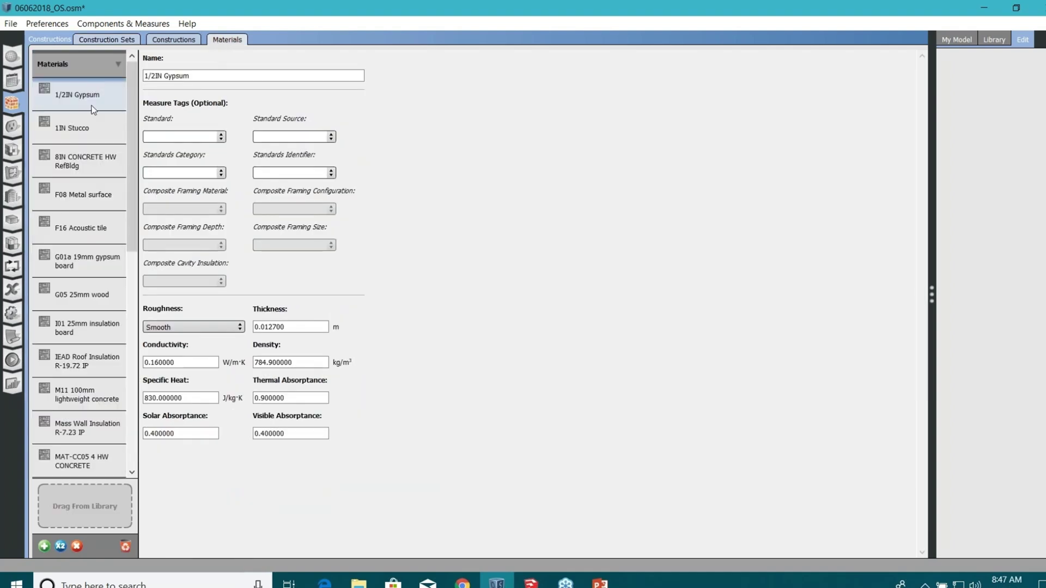
{"action": "left_click", "coordinate": [313, 327]}
- View the ClosedOffice People Definition (0.051129 people/m²) under Loads > People Definitions
{"action": "left_click", "coordinate": [13, 132]}
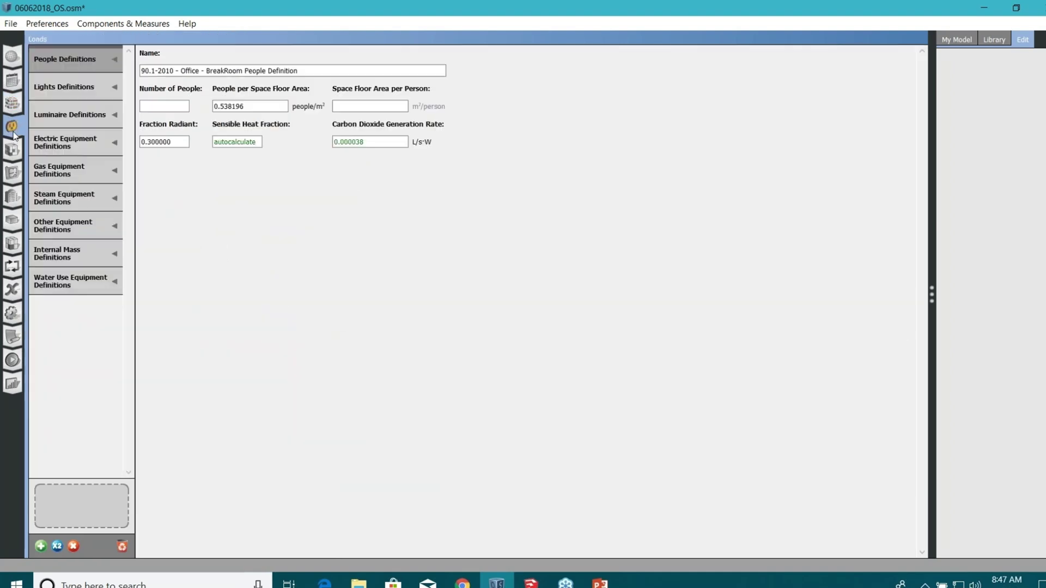
{"action": "left_click", "coordinate": [77, 87]}
{"action": "left_click", "coordinate": [80, 64]}
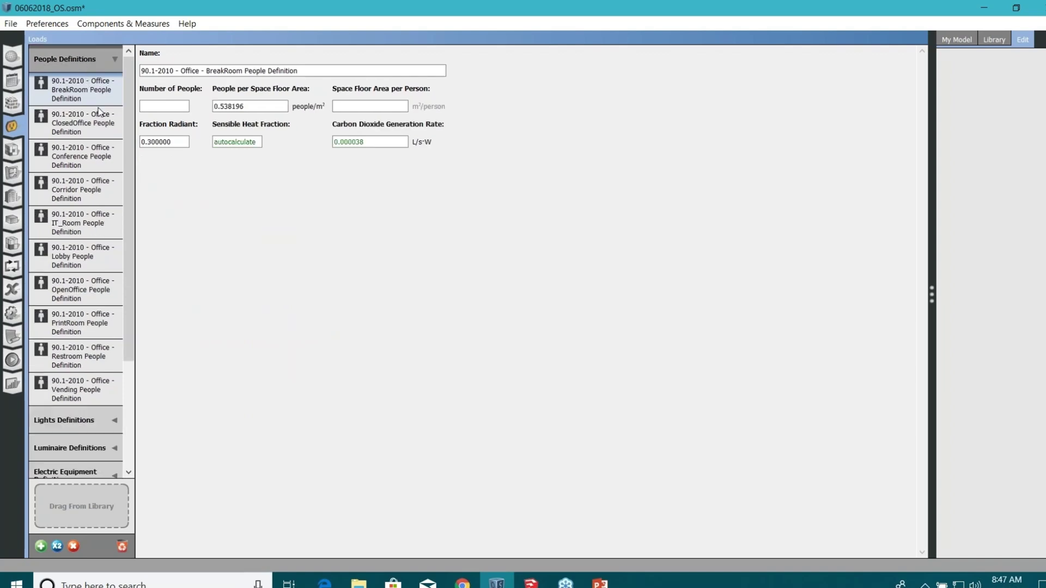
{"action": "left_click", "coordinate": [85, 130]}
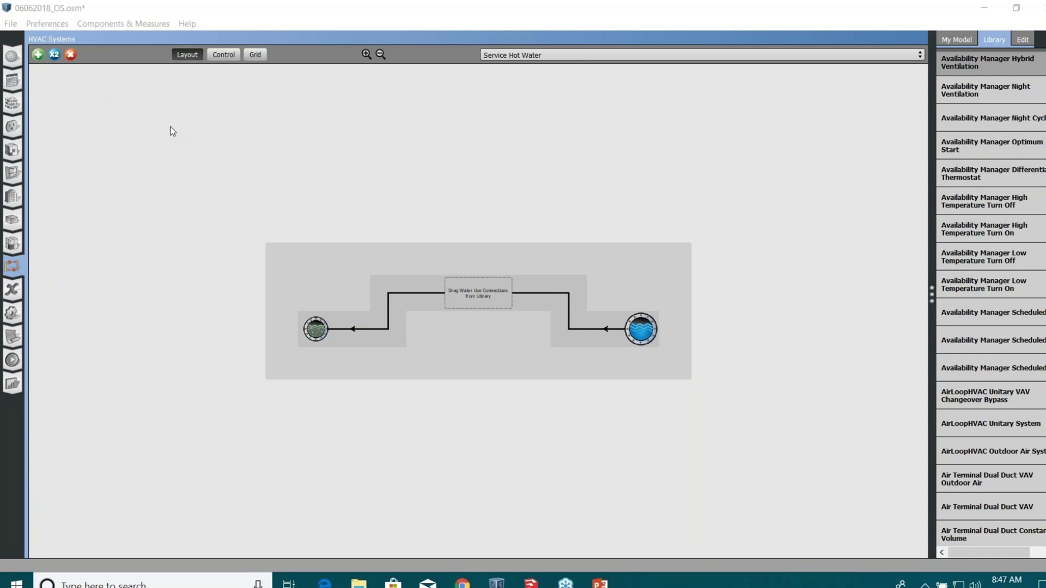
- Browse the HVAC system templates and close them without adding one, then open Components & Measures
{"action": "left_click", "coordinate": [38, 54]}
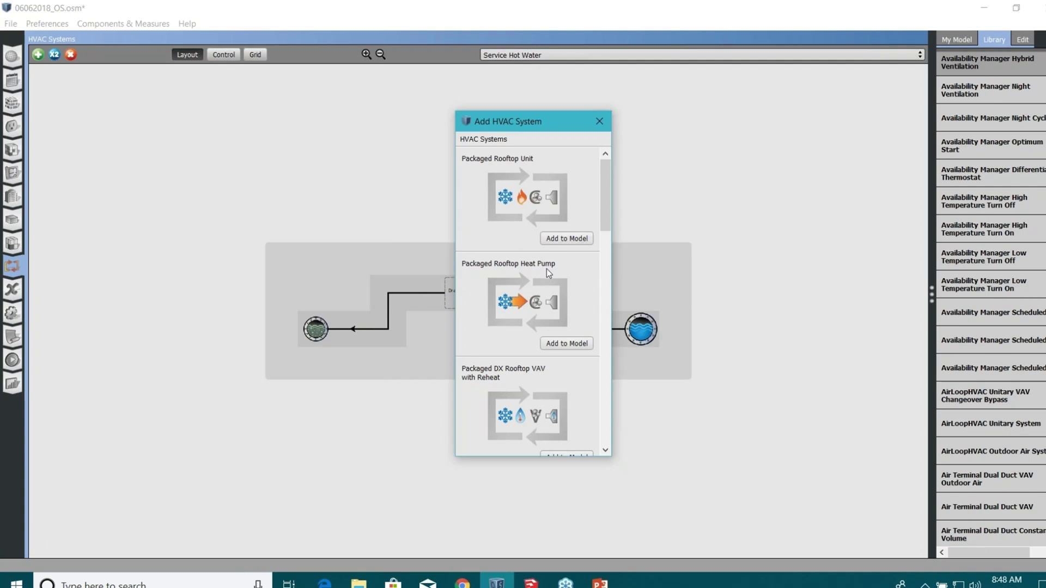
{"action": "scroll", "coordinate": [547, 273], "scroll_direction": "down", "scroll_amount": 1}
{"action": "scroll", "coordinate": [547, 275], "scroll_direction": "down", "scroll_amount": 2}
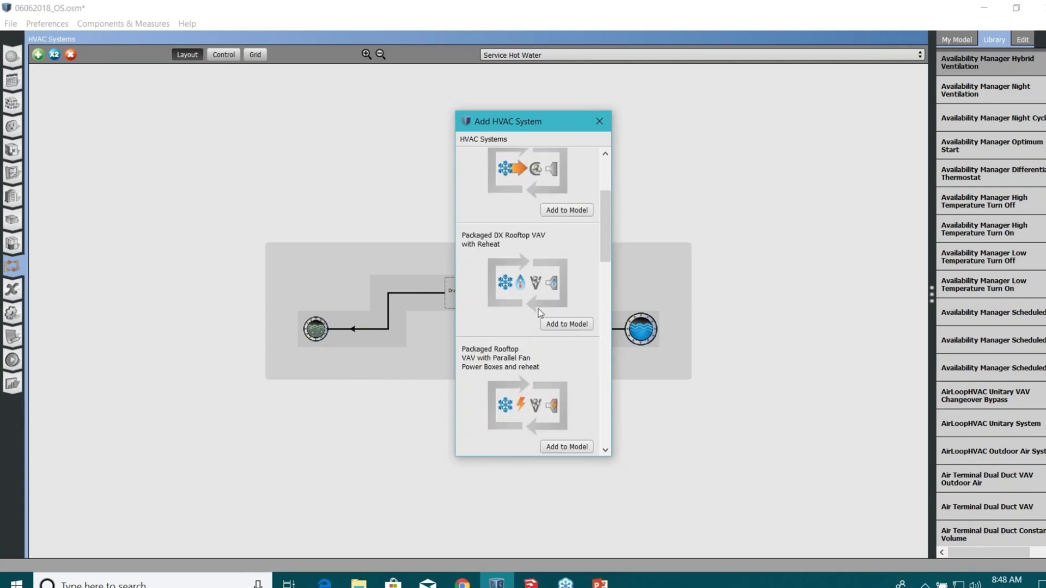
{"action": "scroll", "coordinate": [550, 197], "scroll_direction": "up", "scroll_amount": 2}
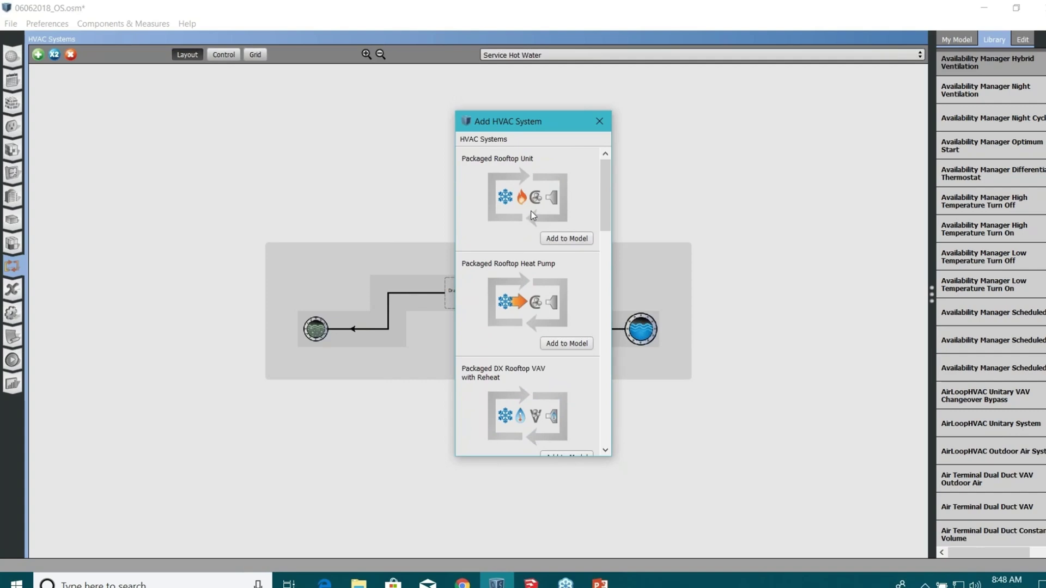
{"action": "left_click", "coordinate": [599, 121]}
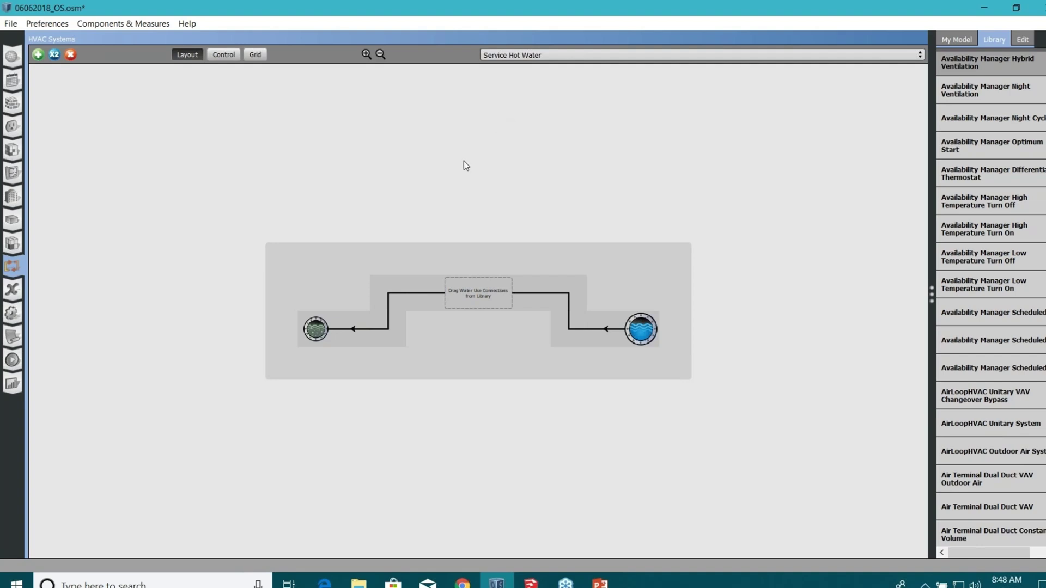
{"action": "left_click", "coordinate": [120, 25]}
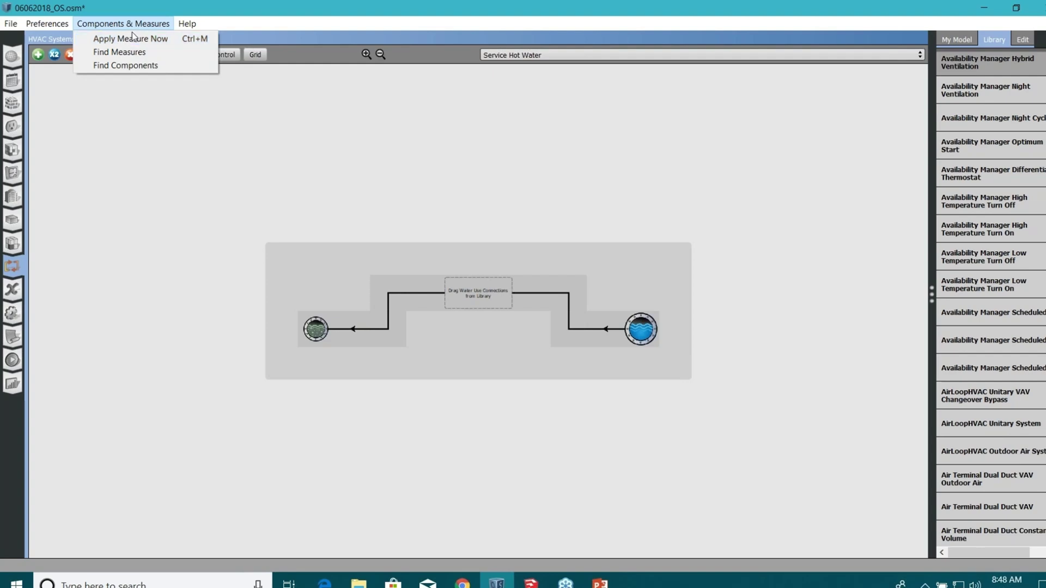
- Start Apply Measure Now, saving the model first, then switch over to the web browser
{"action": "left_click", "coordinate": [134, 39]}
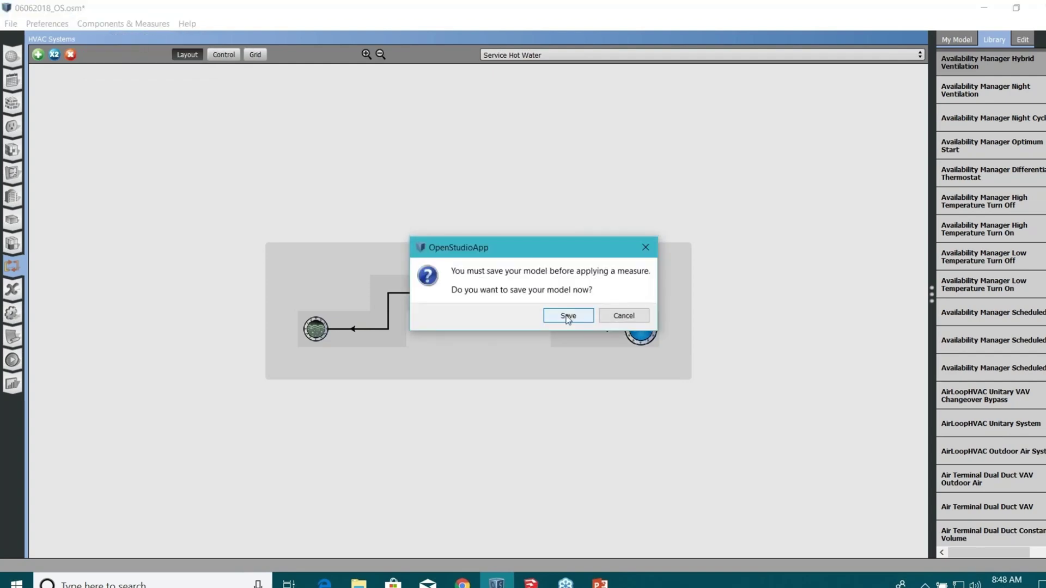
{"action": "left_click", "coordinate": [568, 315]}
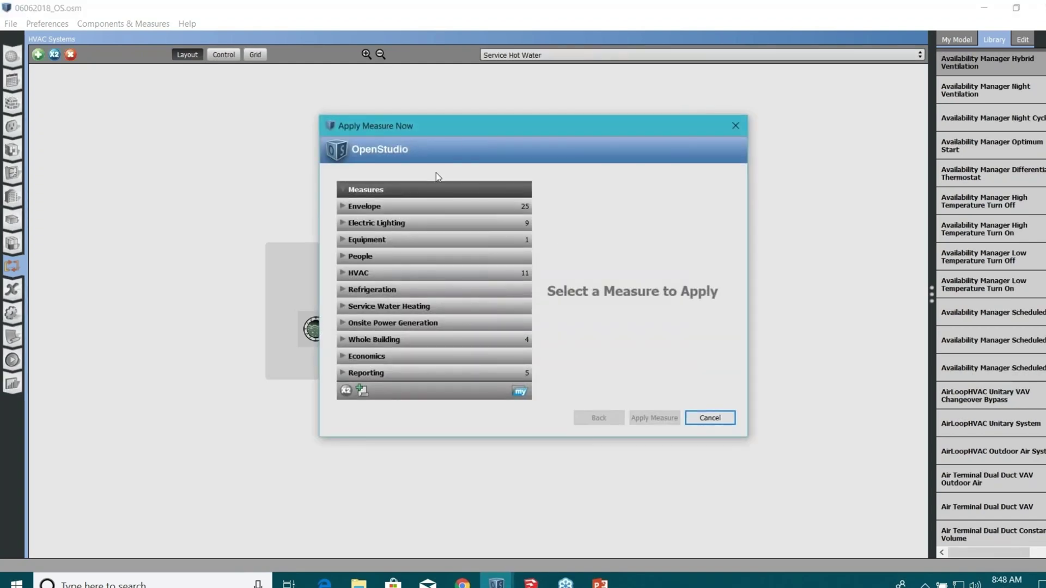
{"action": "left_click_drag", "start_coordinate": [462, 129], "coordinate": [449, 108]}
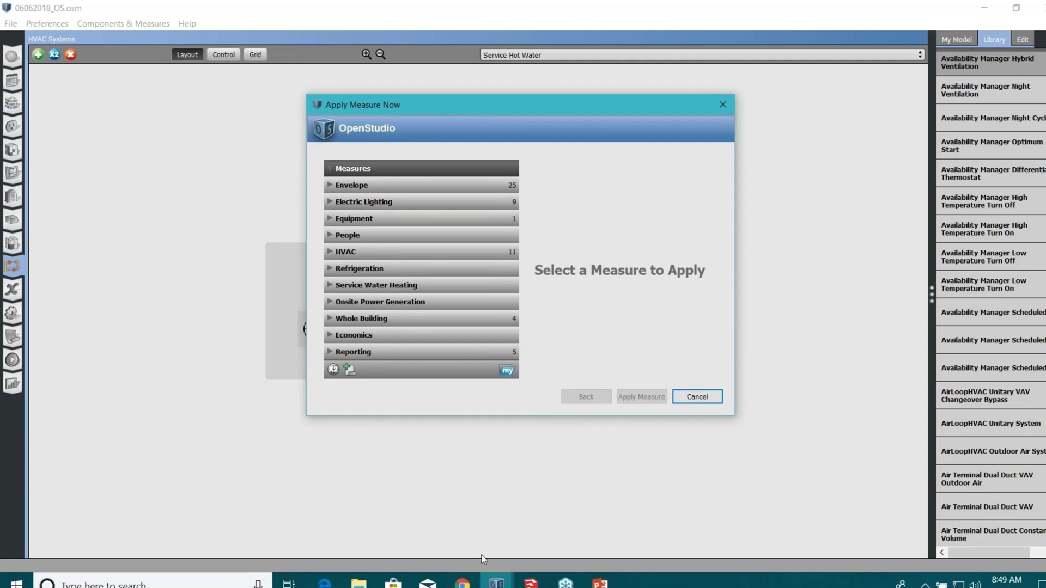
{"action": "key", "text": "alt+Tab"}
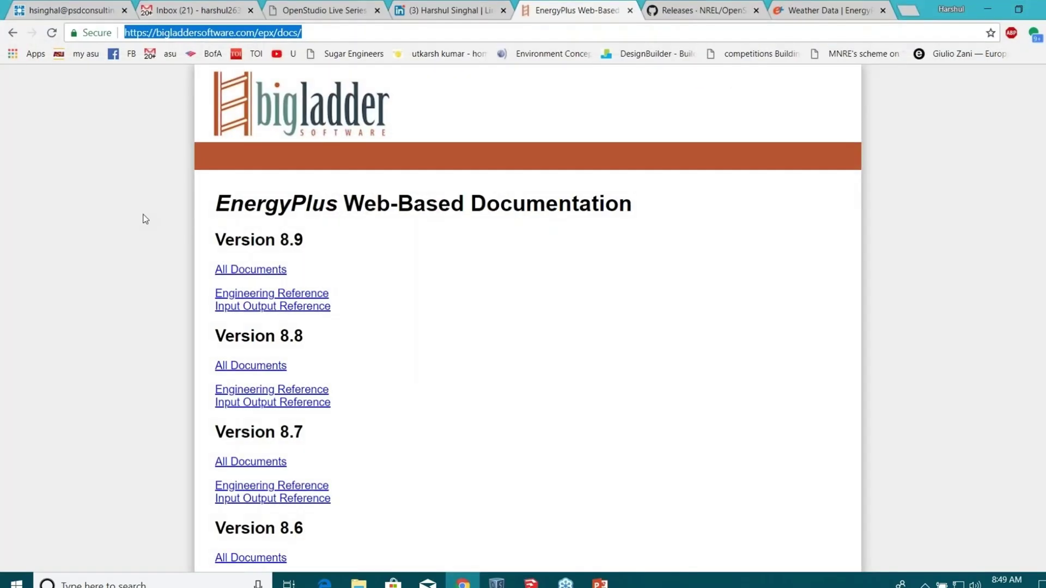
- Go from the BCL account dashboard to the library home page and note its 256 measures
{"action": "left_click", "coordinate": [79, 9]}
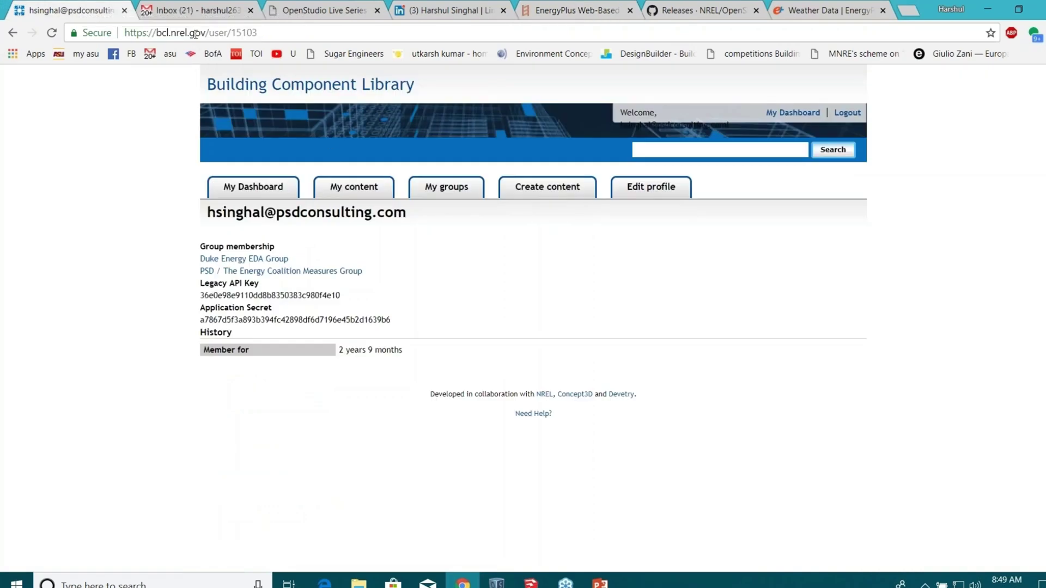
{"action": "left_click", "coordinate": [265, 187]}
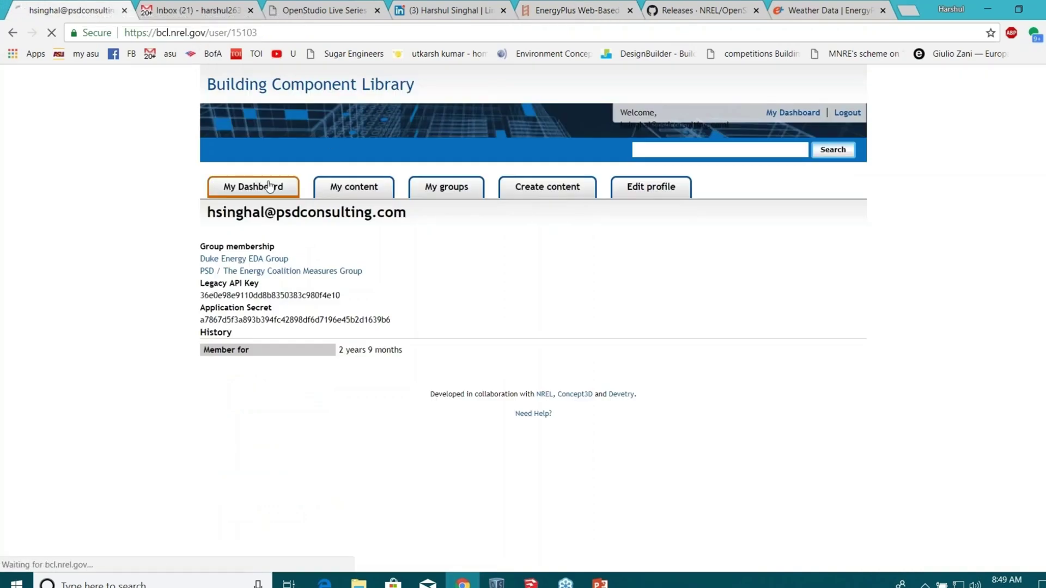
{"action": "left_click", "coordinate": [267, 88]}
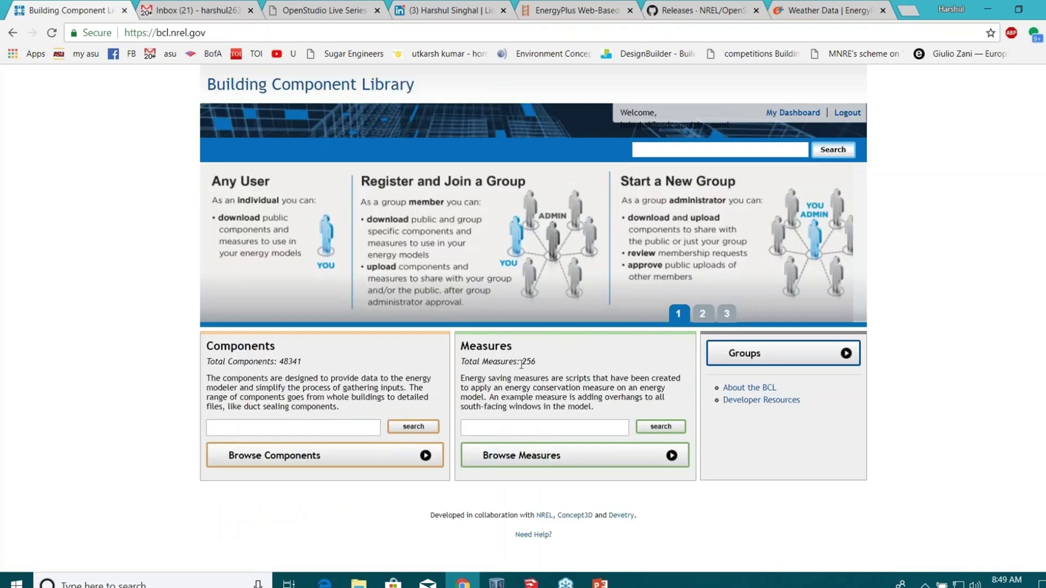
{"action": "left_click_drag", "start_coordinate": [520, 363], "coordinate": [537, 363]}
- Browse the HVAC Whole System measures, then return to the measure types list
{"action": "left_click", "coordinate": [626, 456]}
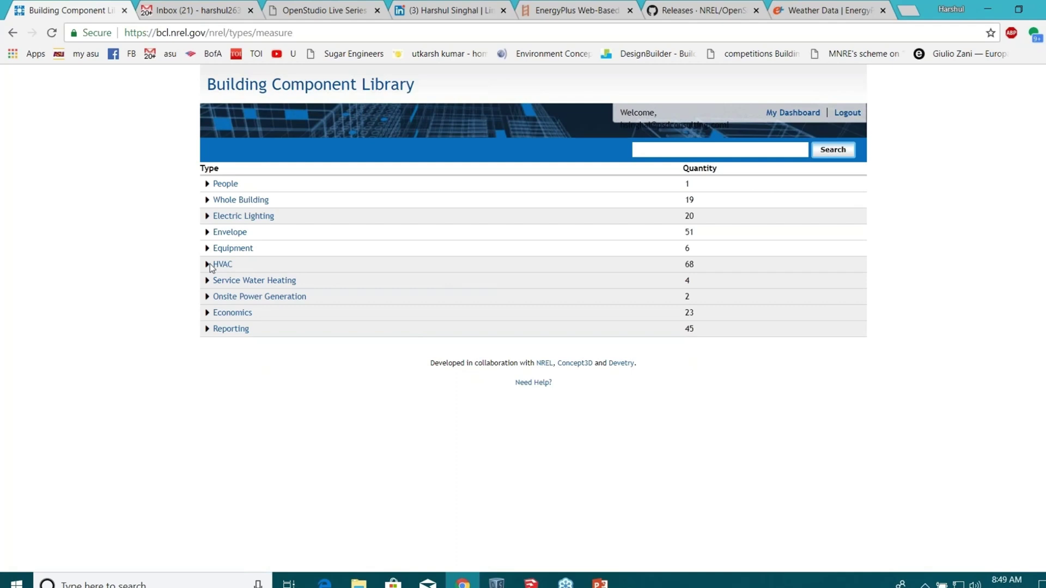
{"action": "left_click", "coordinate": [209, 265]}
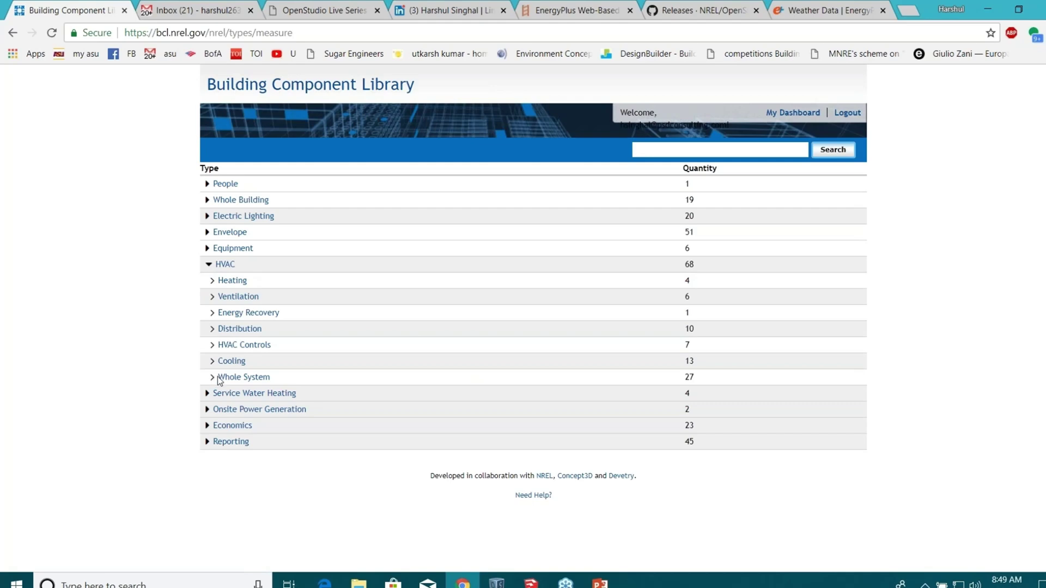
{"action": "left_click", "coordinate": [266, 378]}
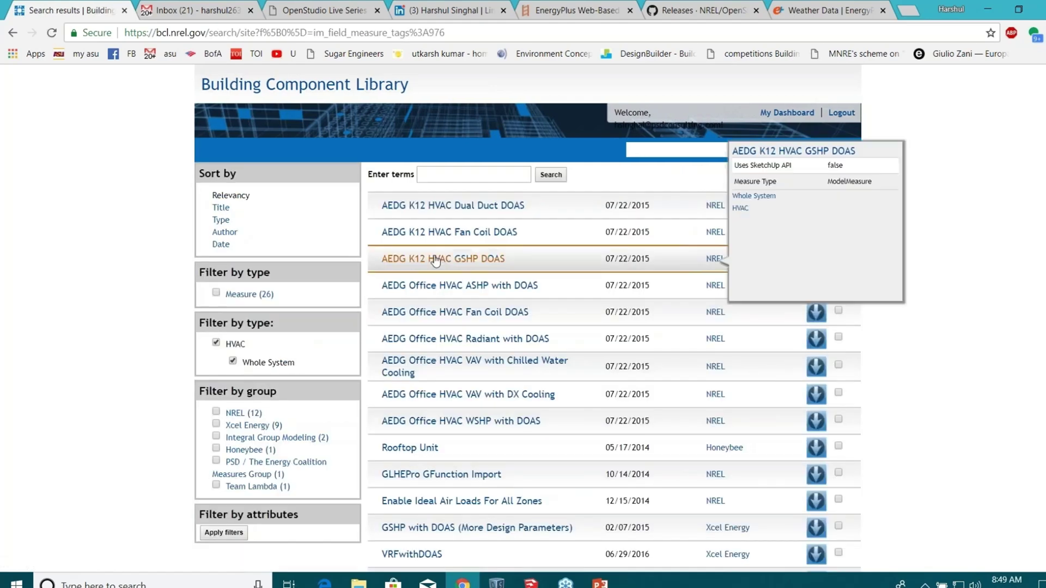
{"action": "scroll", "coordinate": [538, 362], "scroll_direction": "down", "scroll_amount": 4}
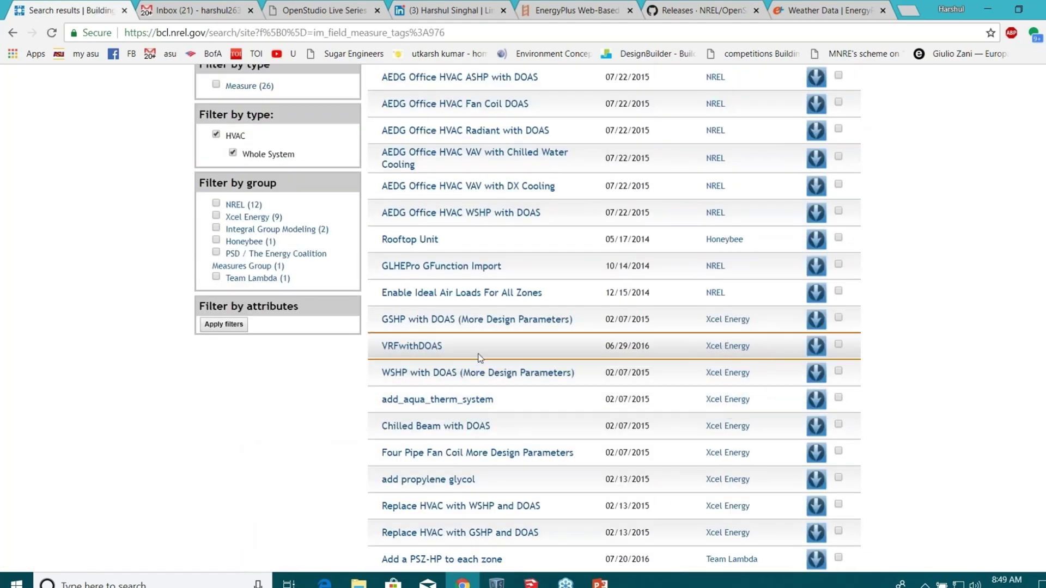
{"action": "mouse_move", "coordinate": [450, 435]}
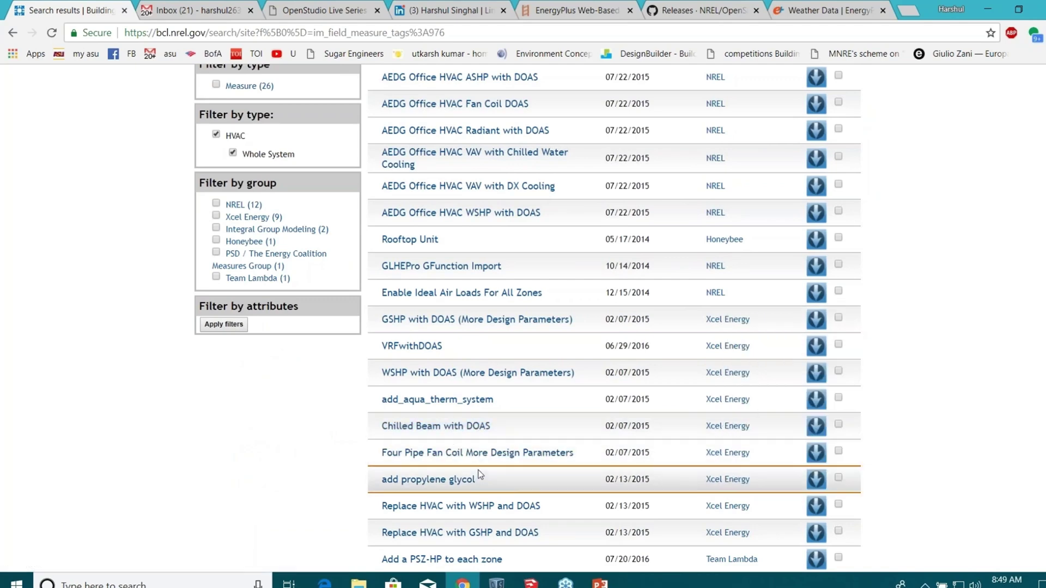
{"action": "mouse_move", "coordinate": [567, 462]}
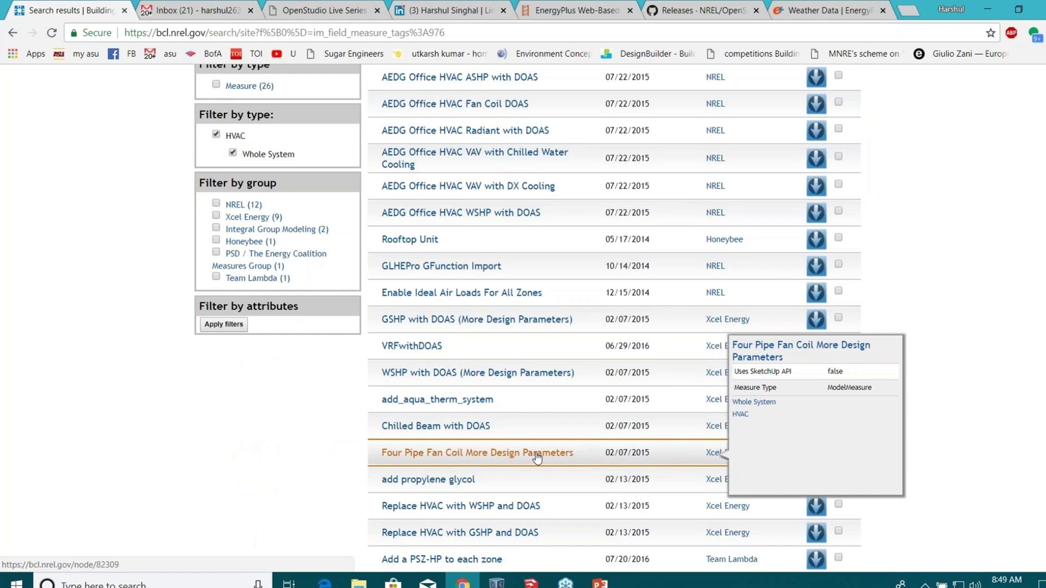
{"action": "left_click", "coordinate": [13, 33]}
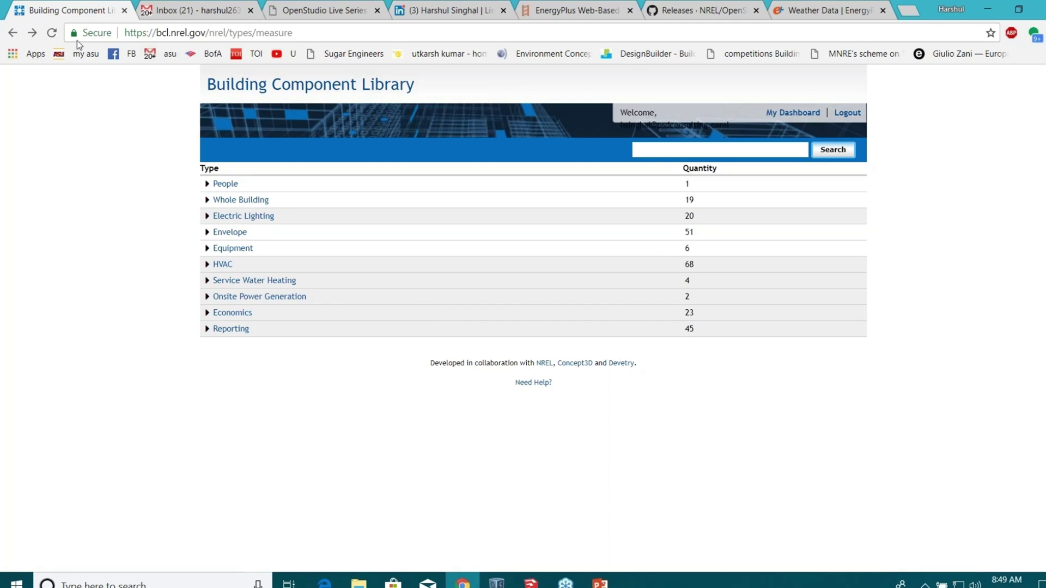
- Browse the HVAC > Boilers > Hot-Water Boilers components, then return to the component types list
{"action": "left_click", "coordinate": [19, 38]}
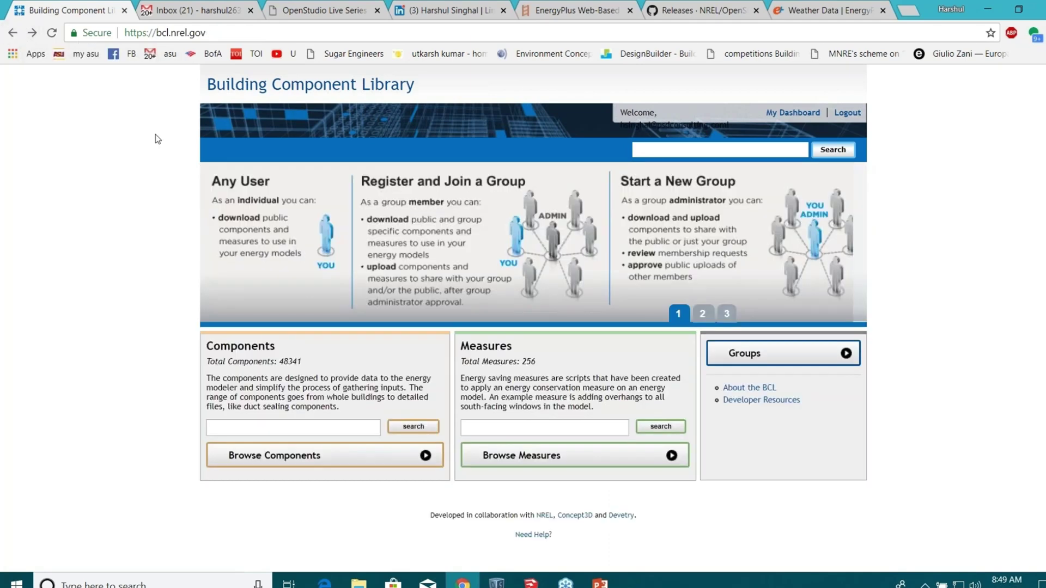
{"action": "left_click", "coordinate": [333, 458]}
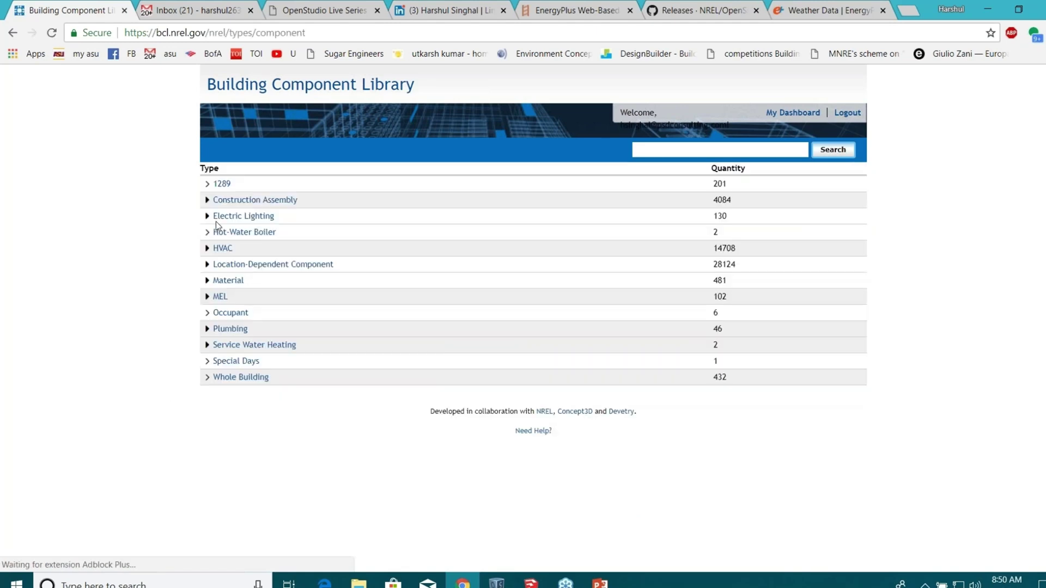
{"action": "left_click", "coordinate": [206, 248]}
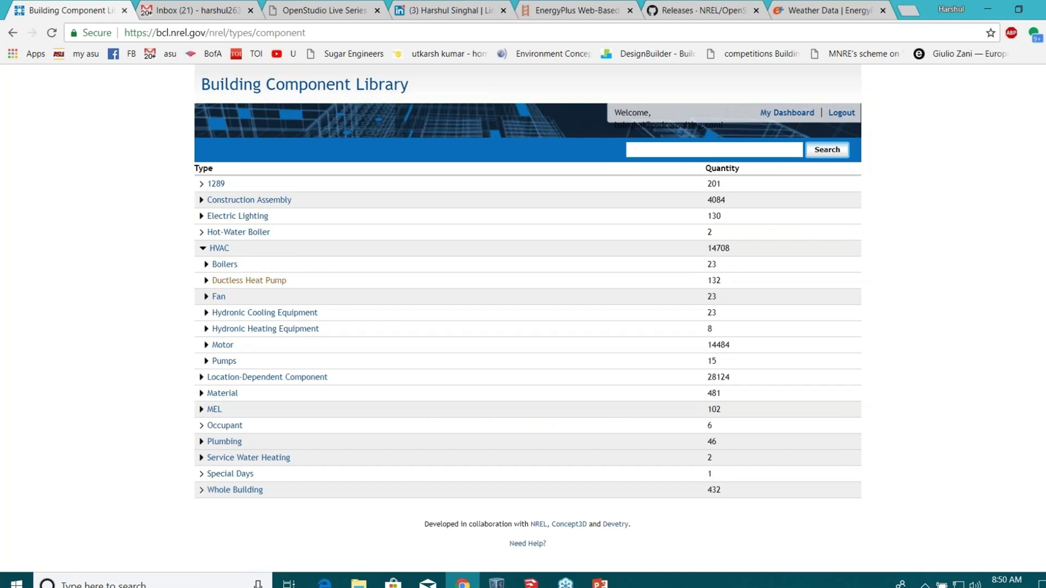
{"action": "left_click", "coordinate": [207, 264]}
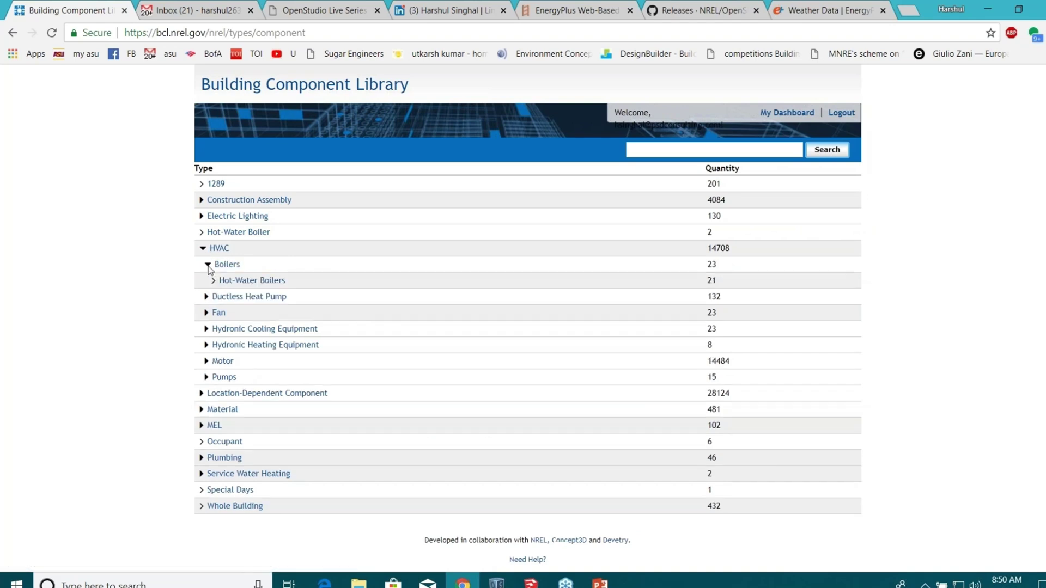
{"action": "left_click", "coordinate": [232, 282]}
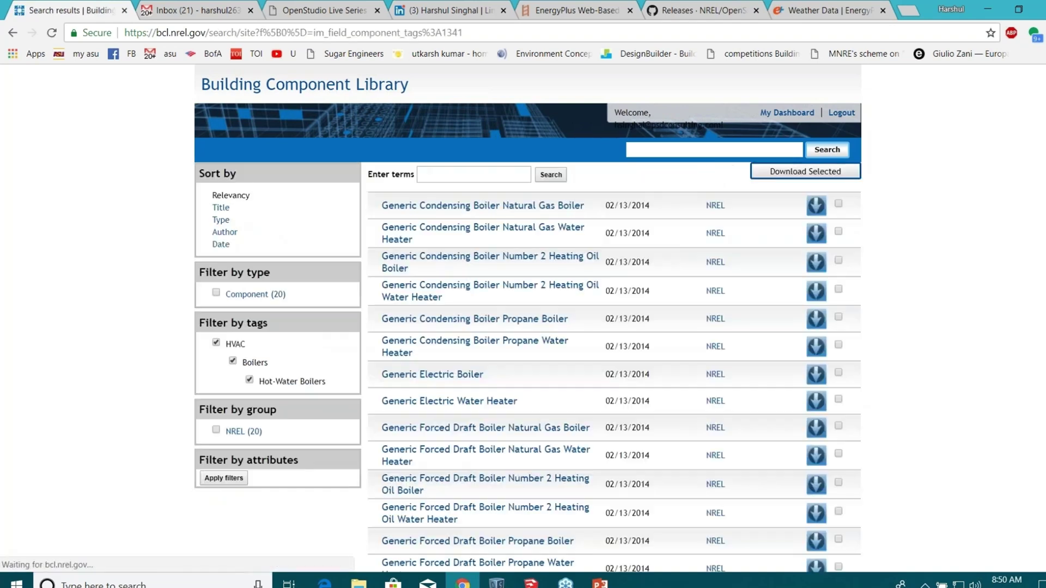
{"action": "scroll", "coordinate": [537, 272], "scroll_direction": "down", "scroll_amount": 1}
{"action": "scroll", "coordinate": [140, 175], "scroll_direction": "down", "scroll_amount": 5}
{"action": "scroll", "coordinate": [140, 174], "scroll_direction": "up", "scroll_amount": 6}
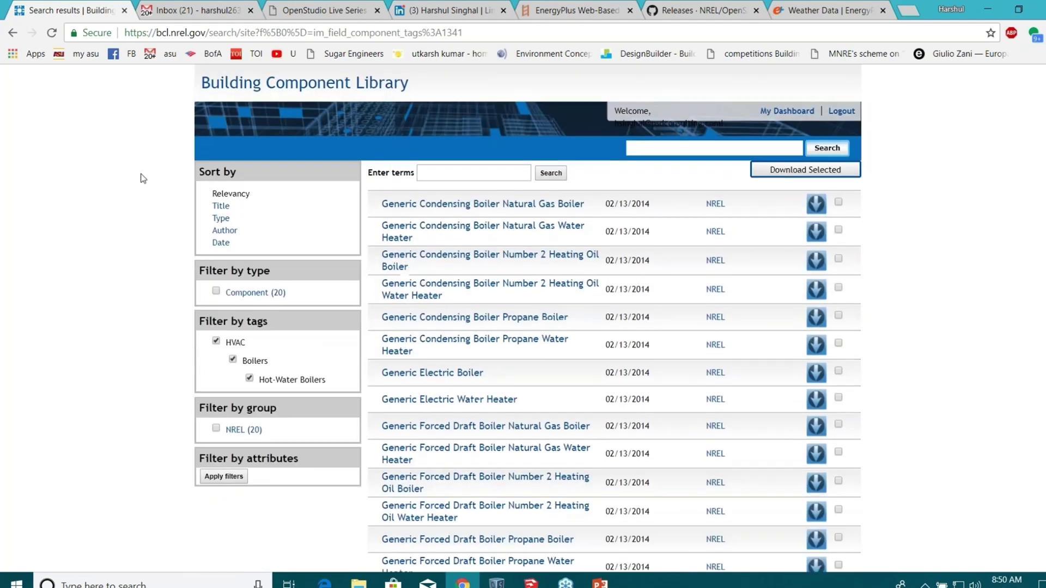
{"action": "key", "text": "alt+Left"}
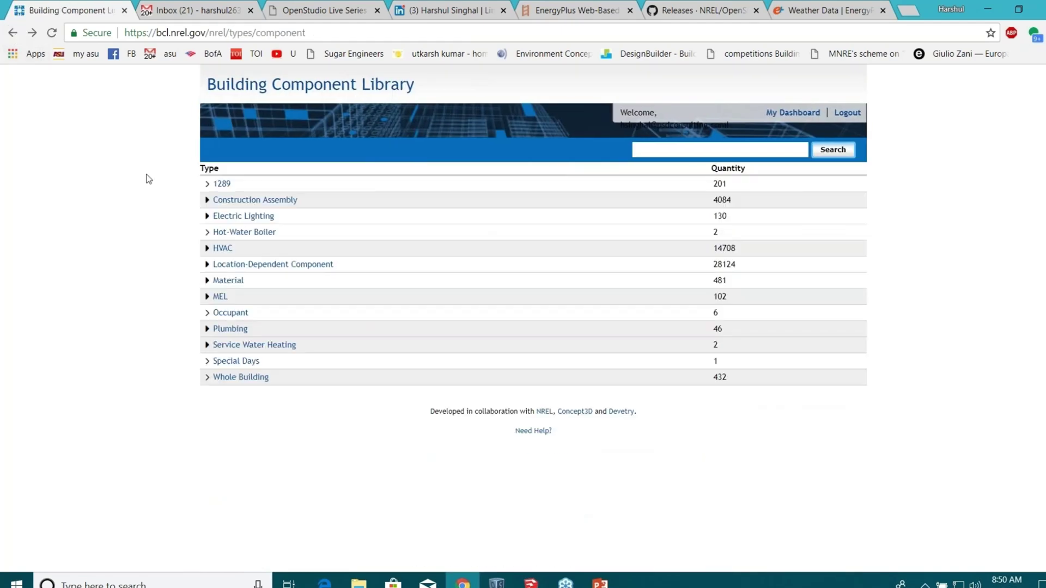
- List the 78 HVAC Ductless Heat Pump Indoor Unit components and view the LG unit's specs
{"action": "left_click", "coordinate": [208, 248]}
{"action": "left_click", "coordinate": [207, 281]}
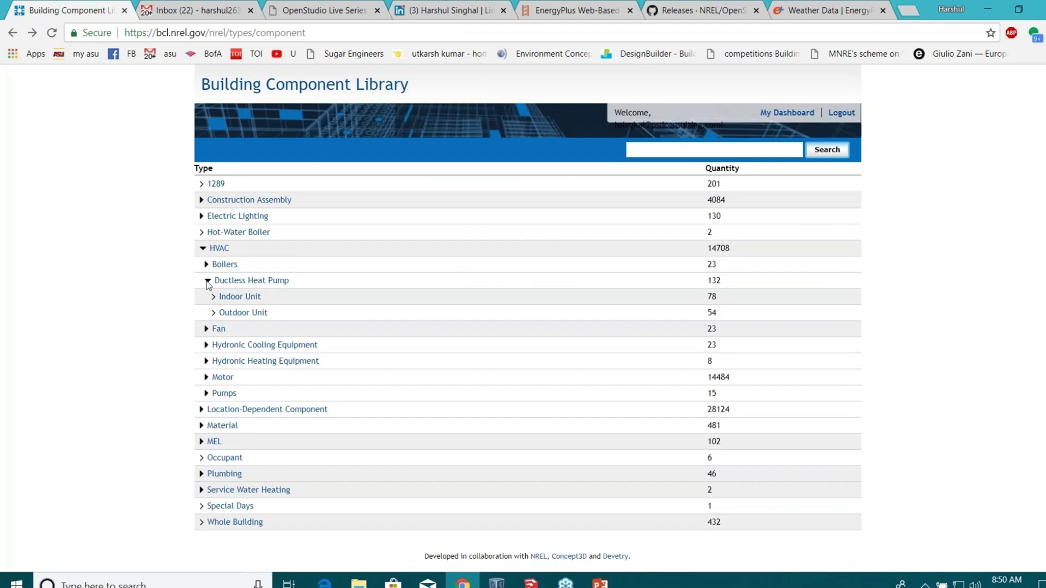
{"action": "left_click", "coordinate": [243, 301]}
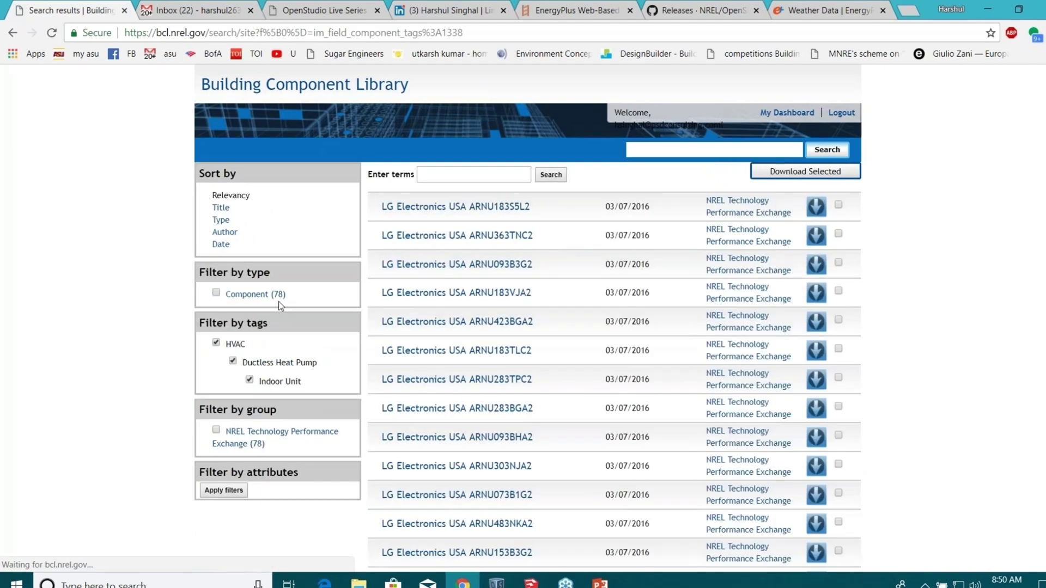
{"action": "mouse_move", "coordinate": [447, 214]}
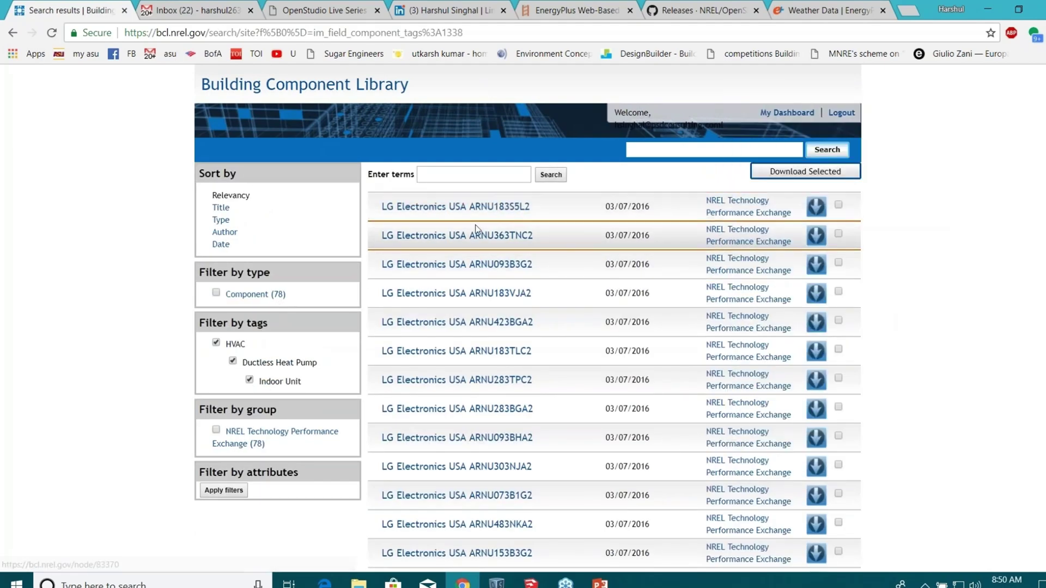
{"action": "mouse_move", "coordinate": [521, 212]}
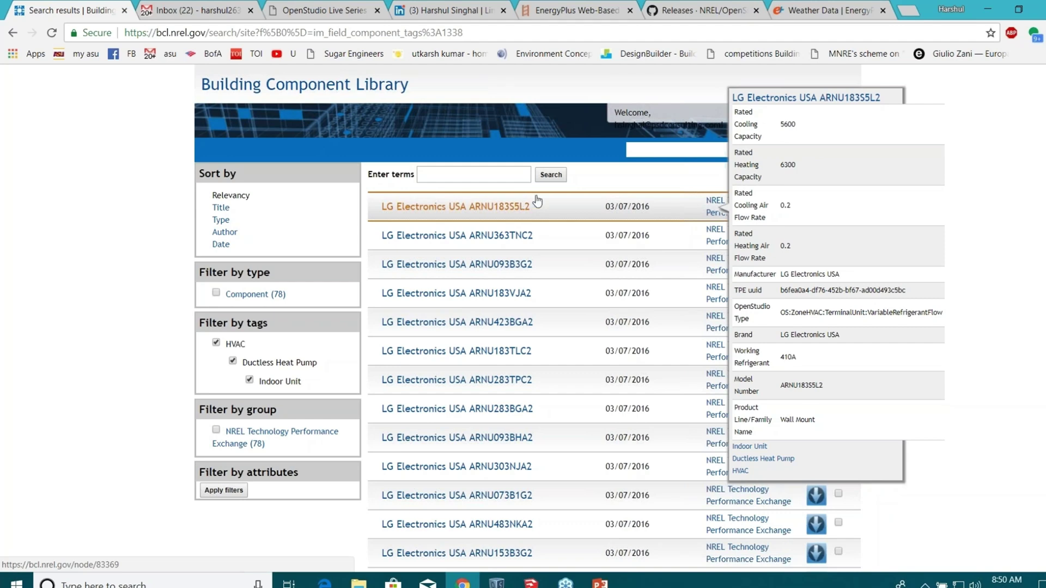
- Back in Apply Measure Now, expand HVAC > Whole System and read the VRFwithDOAS and PSZ-HP tooltips
{"action": "left_click", "coordinate": [988, 11]}
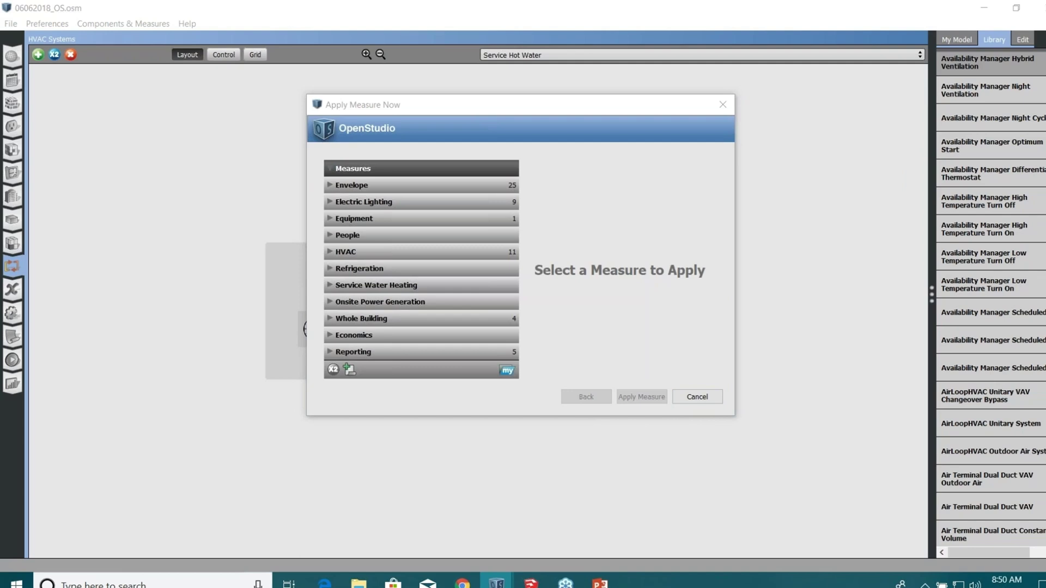
{"action": "left_click", "coordinate": [858, 31]}
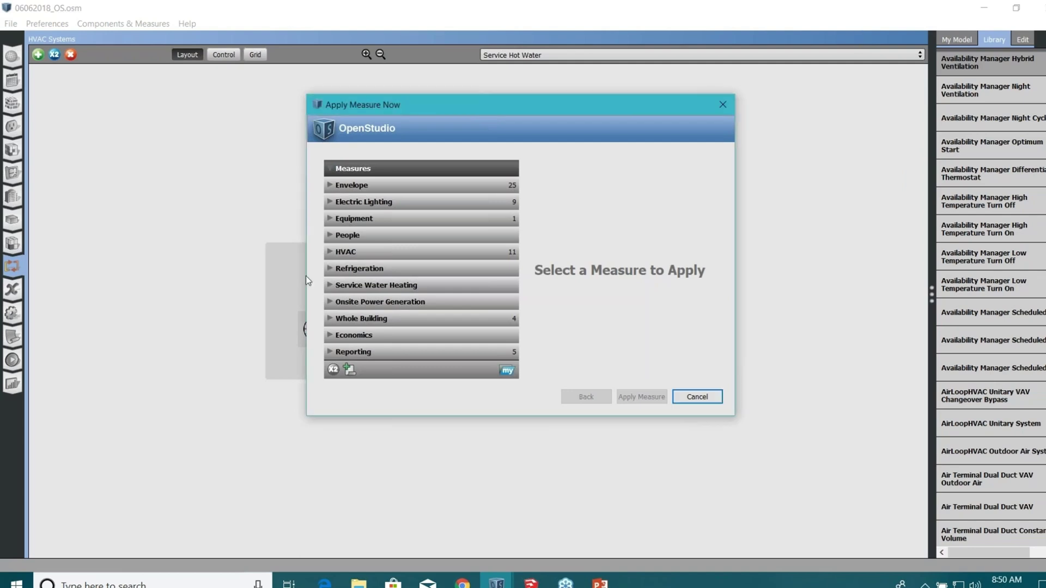
{"action": "left_click", "coordinate": [330, 252]}
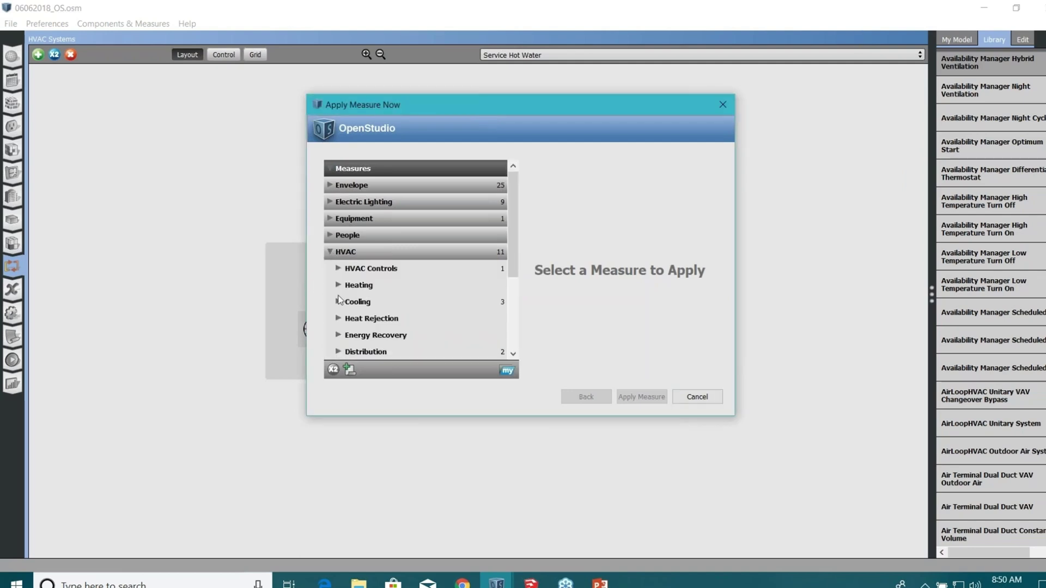
{"action": "scroll", "coordinate": [338, 297], "scroll_direction": "down", "scroll_amount": 3}
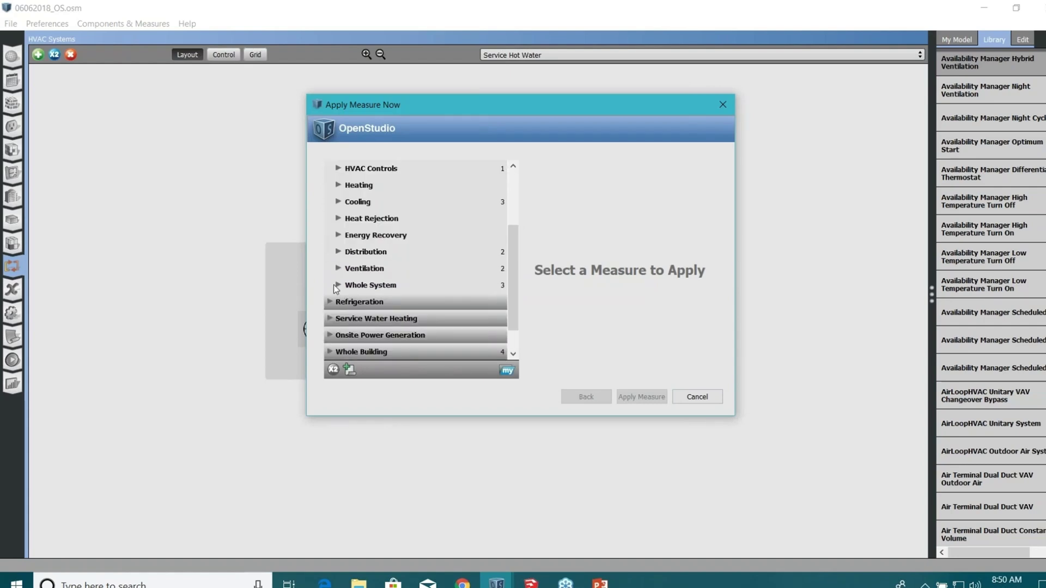
{"action": "left_click", "coordinate": [338, 285]}
{"action": "scroll", "coordinate": [430, 266], "scroll_direction": "down", "scroll_amount": 2}
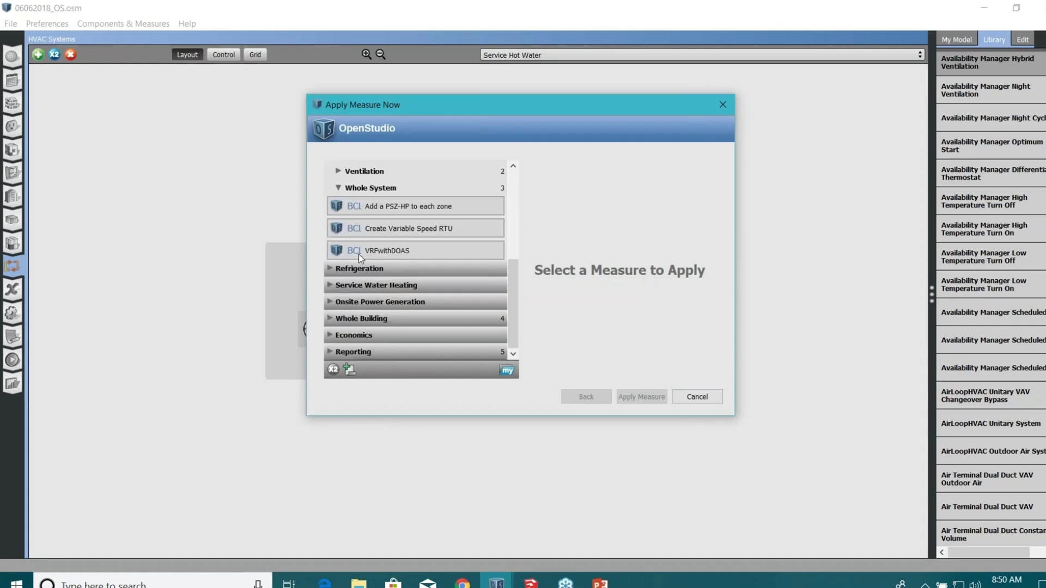
{"action": "mouse_move", "coordinate": [403, 255]}
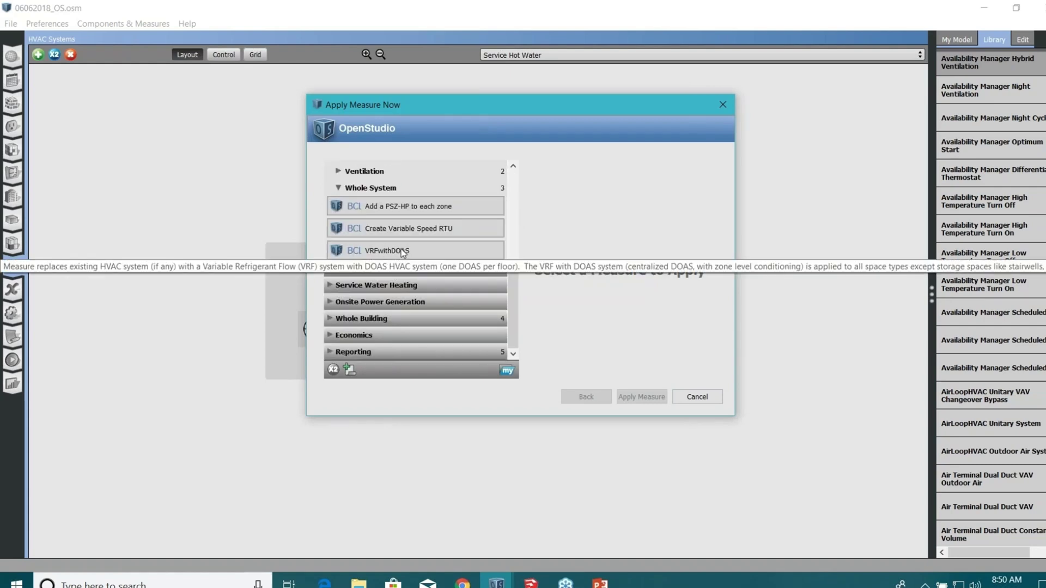
{"action": "mouse_move", "coordinate": [414, 210]}
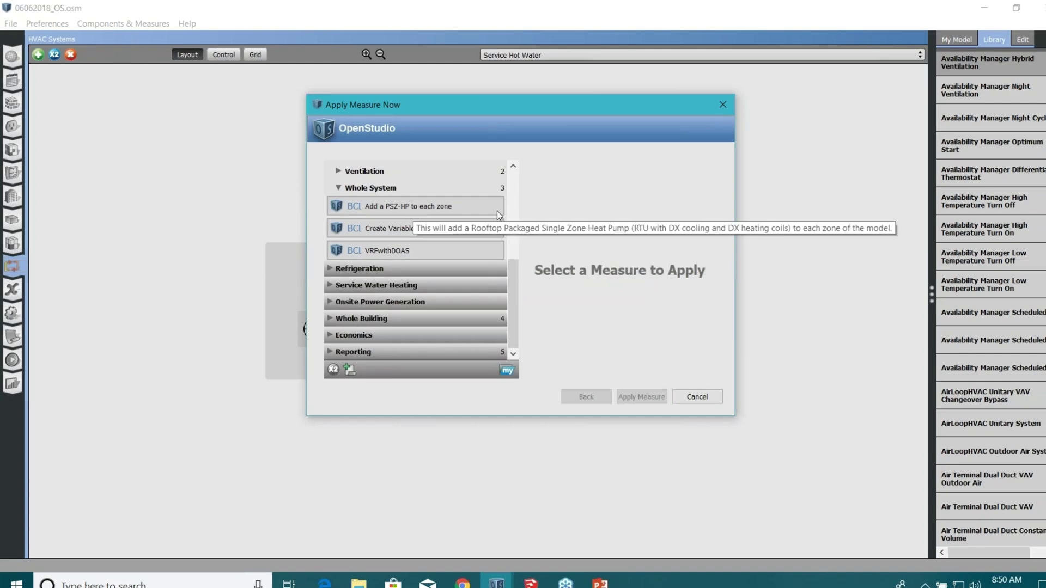
- Select Add a PSZ-HP to each zone and set both cooling and heating COP to 4
{"action": "left_click", "coordinate": [428, 211]}
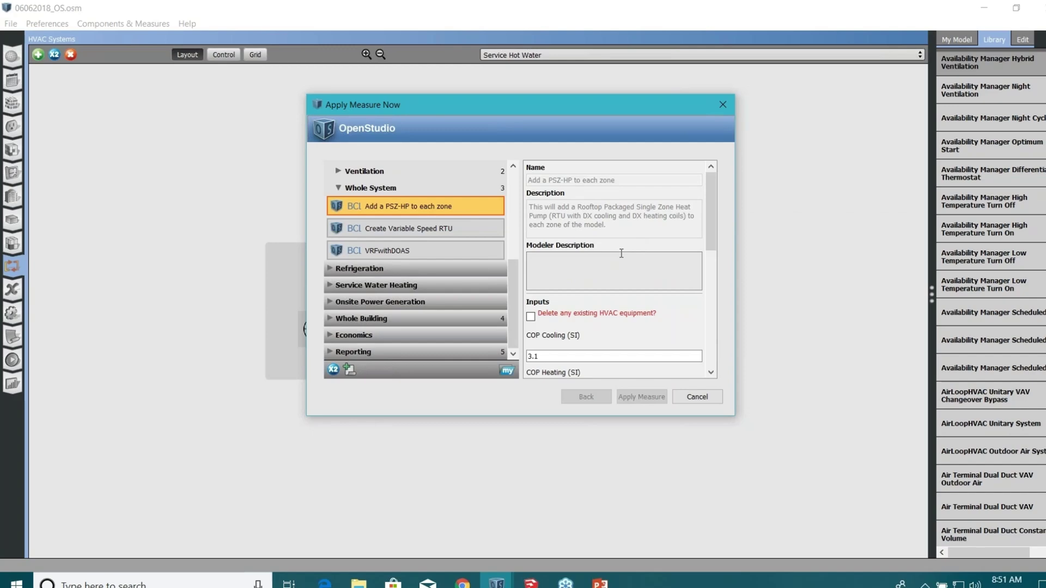
{"action": "scroll", "coordinate": [621, 253], "scroll_direction": "down", "scroll_amount": 2}
{"action": "scroll", "coordinate": [545, 220], "scroll_direction": "up", "scroll_amount": 2}
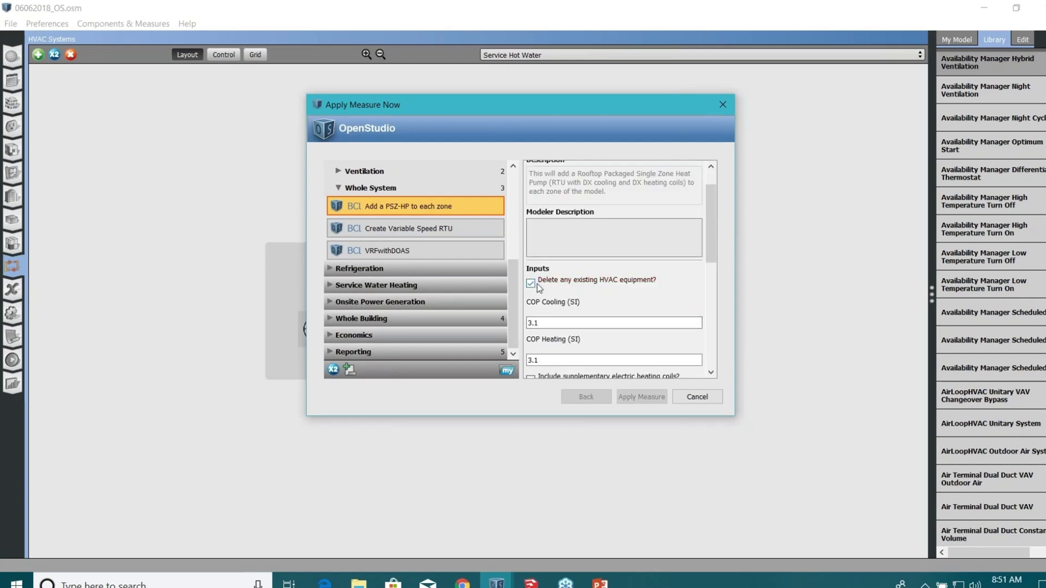
{"action": "scroll", "coordinate": [636, 290], "scroll_direction": "down", "scroll_amount": 1}
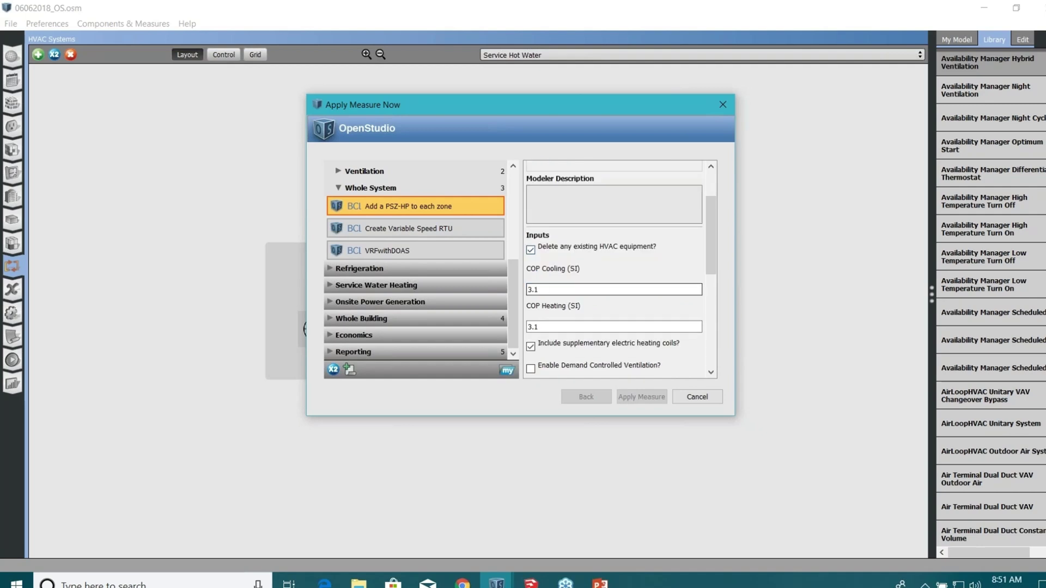
{"action": "left_click", "coordinate": [551, 289]}
{"action": "double_click", "coordinate": [551, 289]}
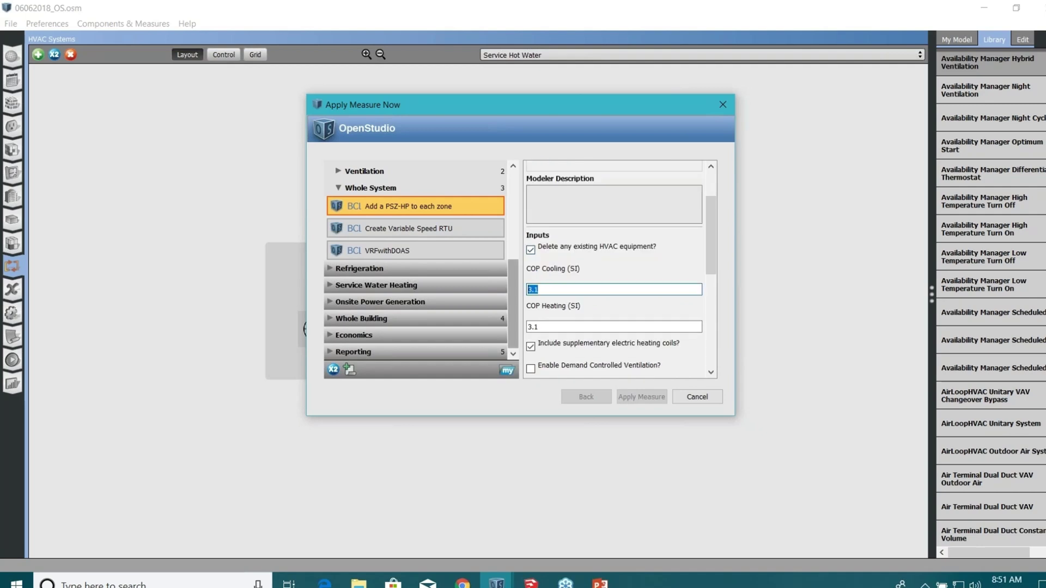
{"action": "type", "text": "4"}
{"action": "double_click", "coordinate": [545, 325]}
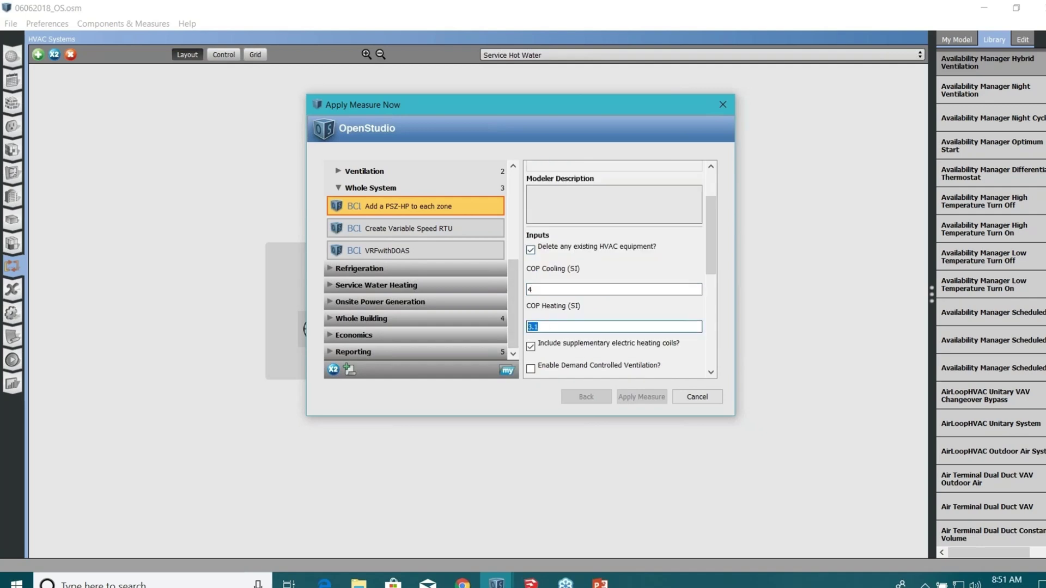
{"action": "type", "text": "4"}
- Enable demand controlled ventilation and choose Variable Volume (VFD) fans
{"action": "scroll", "coordinate": [612, 310], "scroll_direction": "down", "scroll_amount": 4}
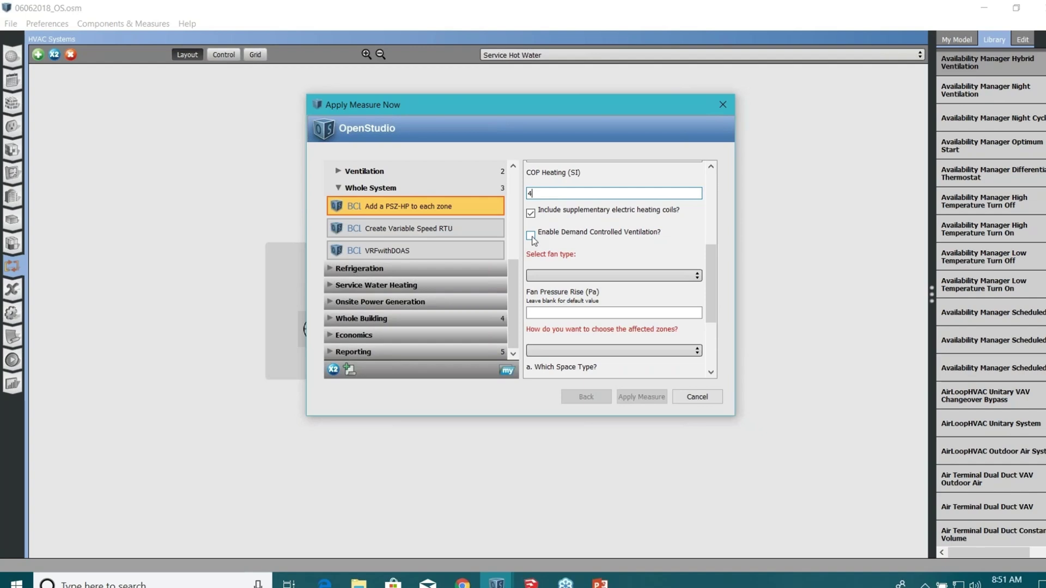
{"action": "left_click", "coordinate": [531, 235]}
{"action": "left_click", "coordinate": [599, 276]}
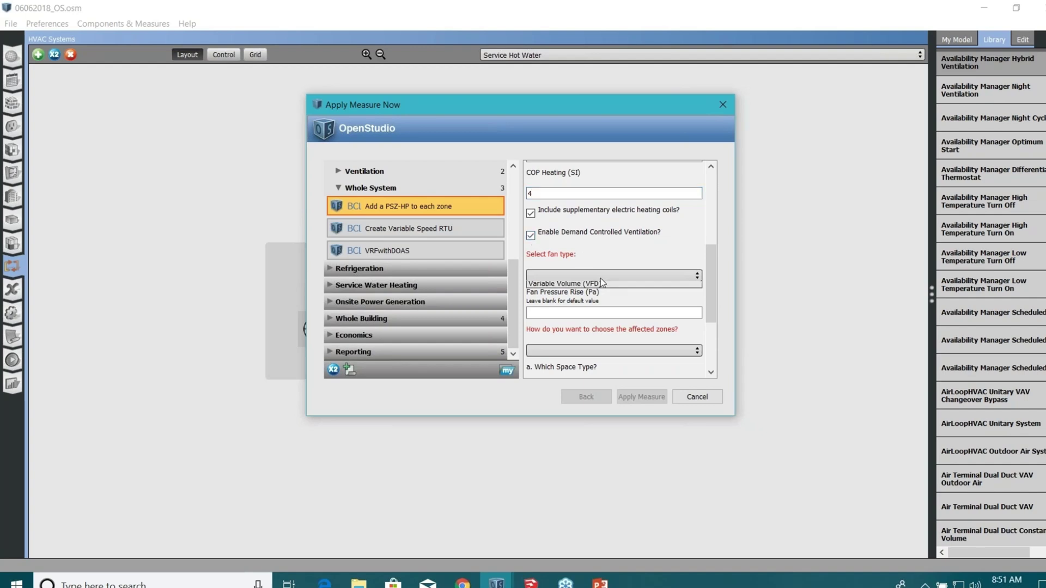
{"action": "left_click", "coordinate": [601, 304]}
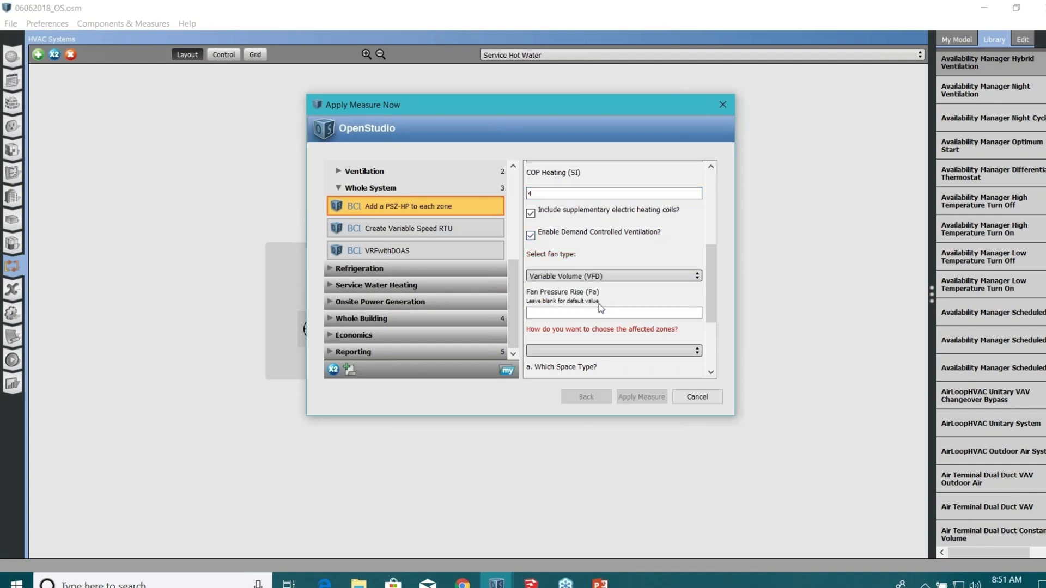
{"action": "scroll", "coordinate": [633, 241], "scroll_direction": "down", "scroll_amount": 2}
{"action": "left_click", "coordinate": [602, 248]}
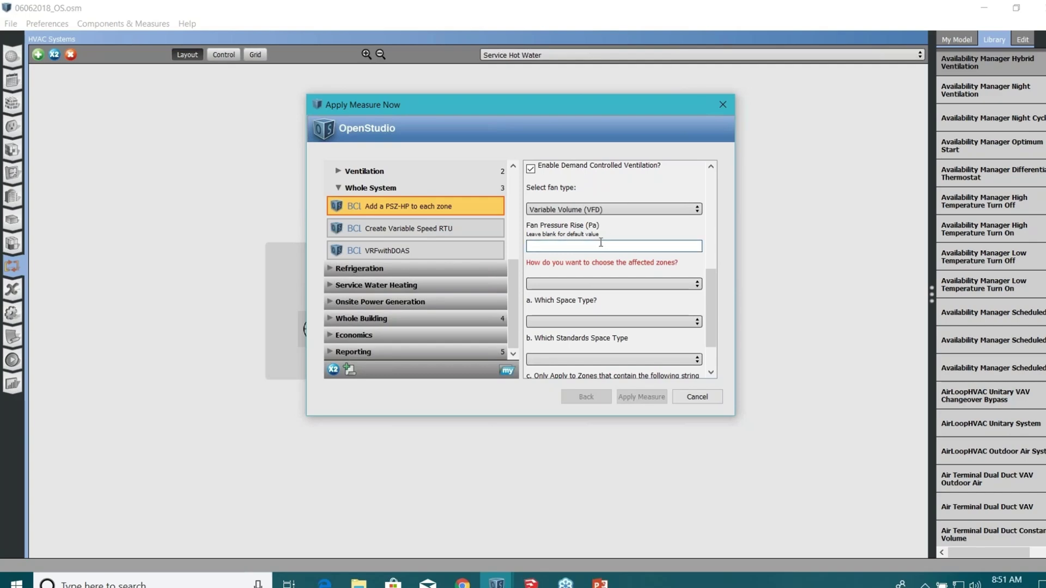
{"action": "scroll", "coordinate": [652, 292], "scroll_direction": "down", "scroll_amount": 2}
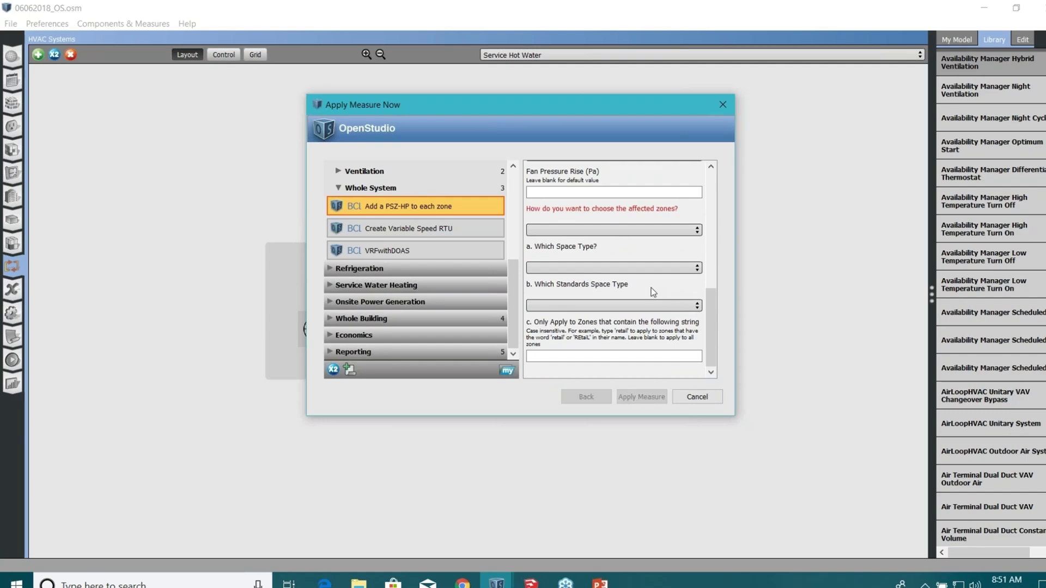
- Apply it By Space Type, choosing the 90.1-2010 - Office - OpenOffice space type
{"action": "left_click", "coordinate": [584, 231]}
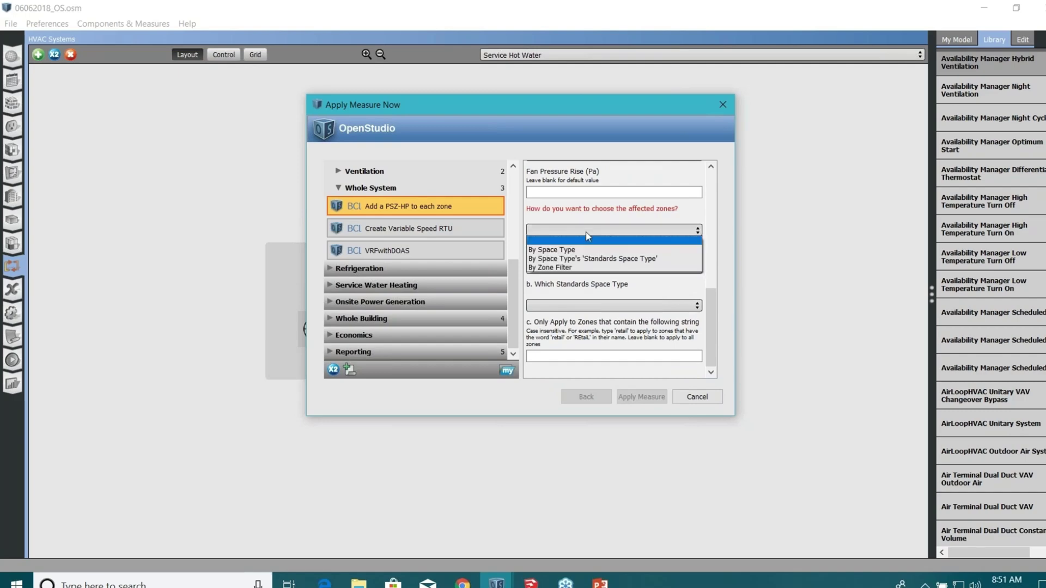
{"action": "left_click", "coordinate": [594, 229]}
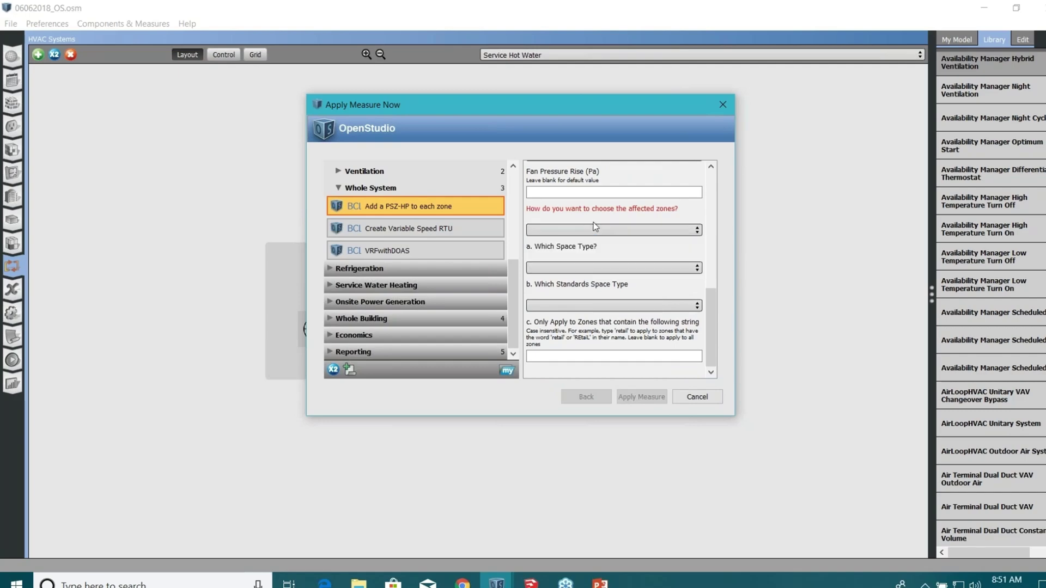
{"action": "left_click", "coordinate": [580, 230]}
{"action": "left_click", "coordinate": [594, 243]}
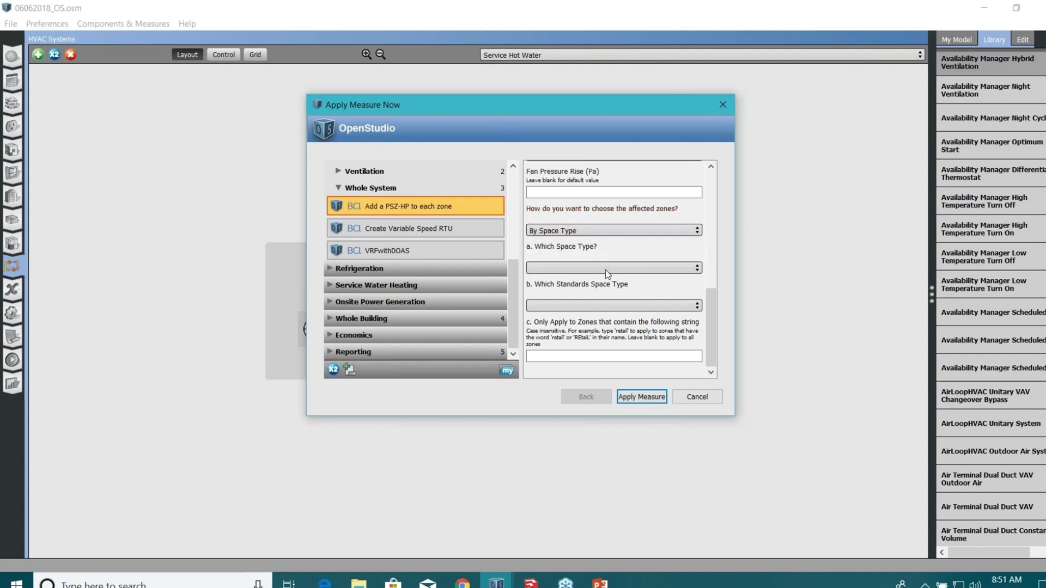
{"action": "left_click", "coordinate": [606, 270]}
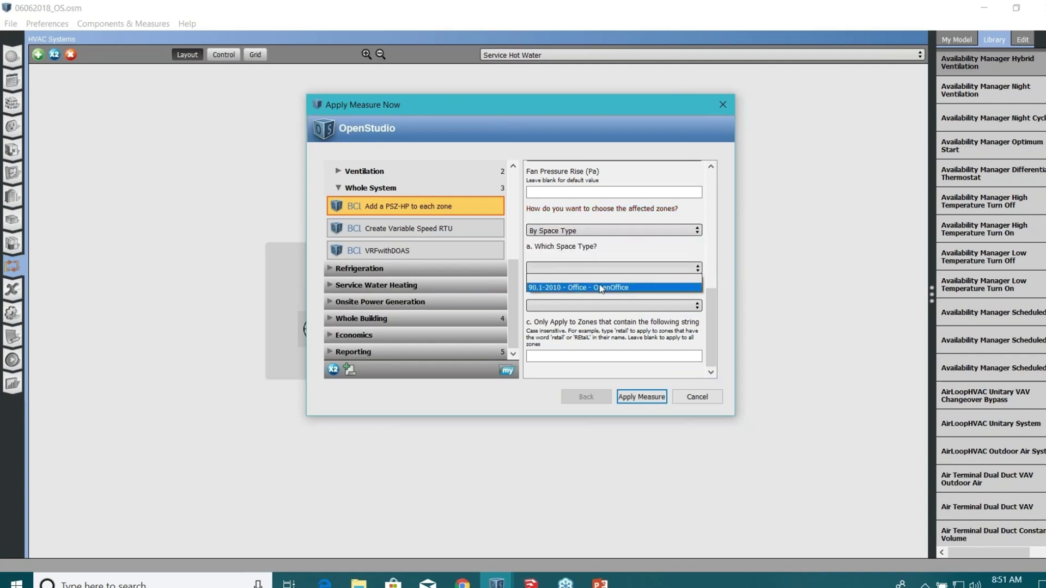
{"action": "left_click", "coordinate": [601, 288]}
{"action": "left_click", "coordinate": [624, 308]}
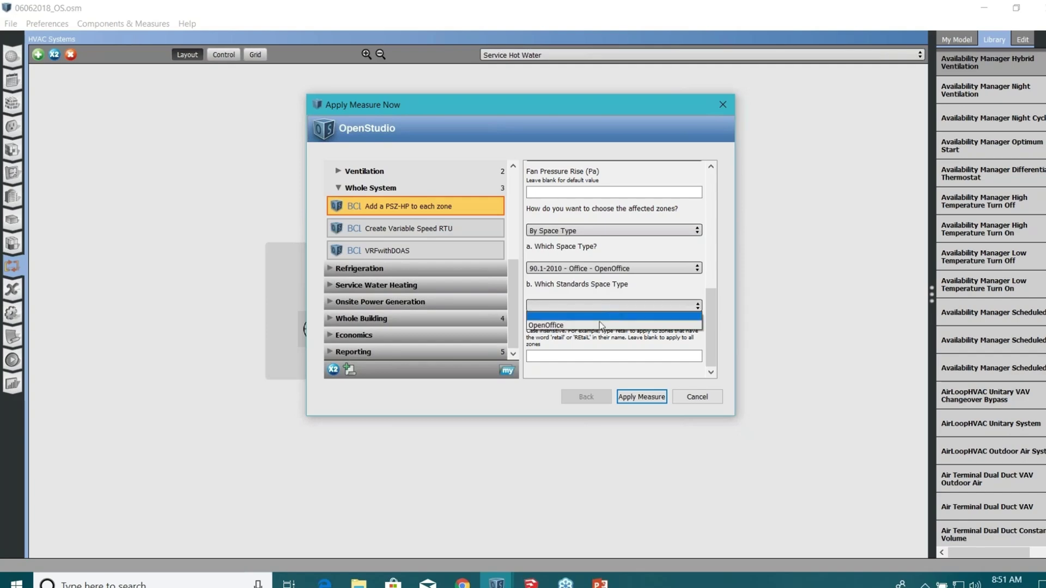
- Set the standards space type to OpenOffice and review the PSZ-HP measure output
{"action": "left_click", "coordinate": [613, 324]}
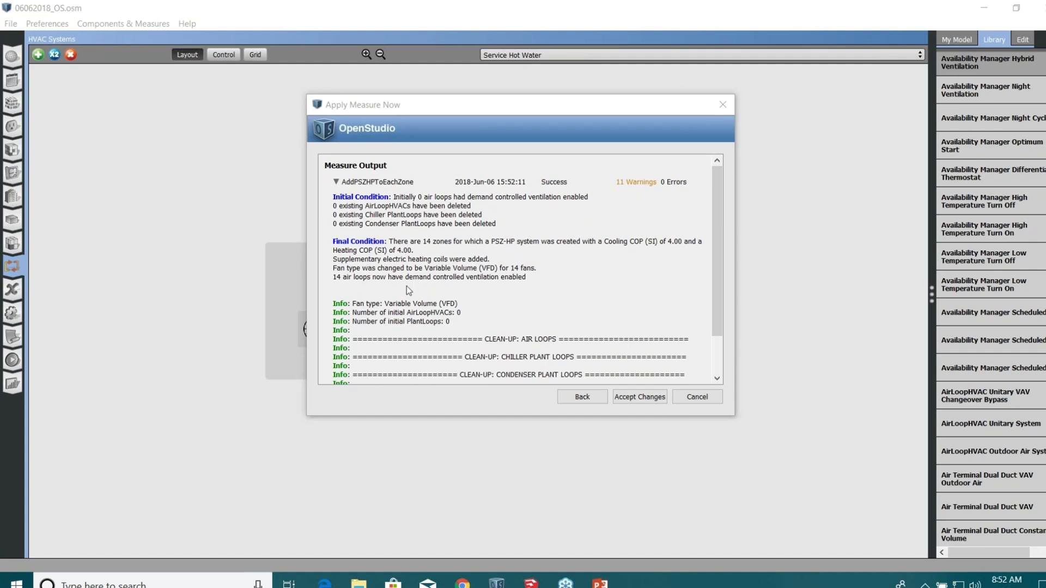
{"action": "scroll", "coordinate": [573, 272], "scroll_direction": "down", "scroll_amount": 2}
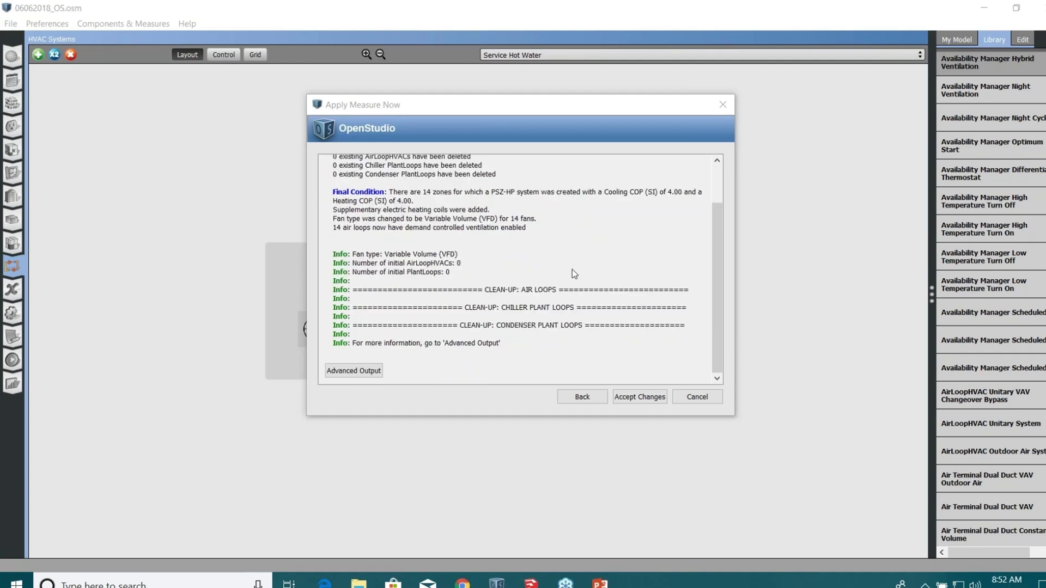
- Accept the PSZ-HP changes and browse the model's HVAC loops in the system list
{"action": "left_click", "coordinate": [640, 396]}
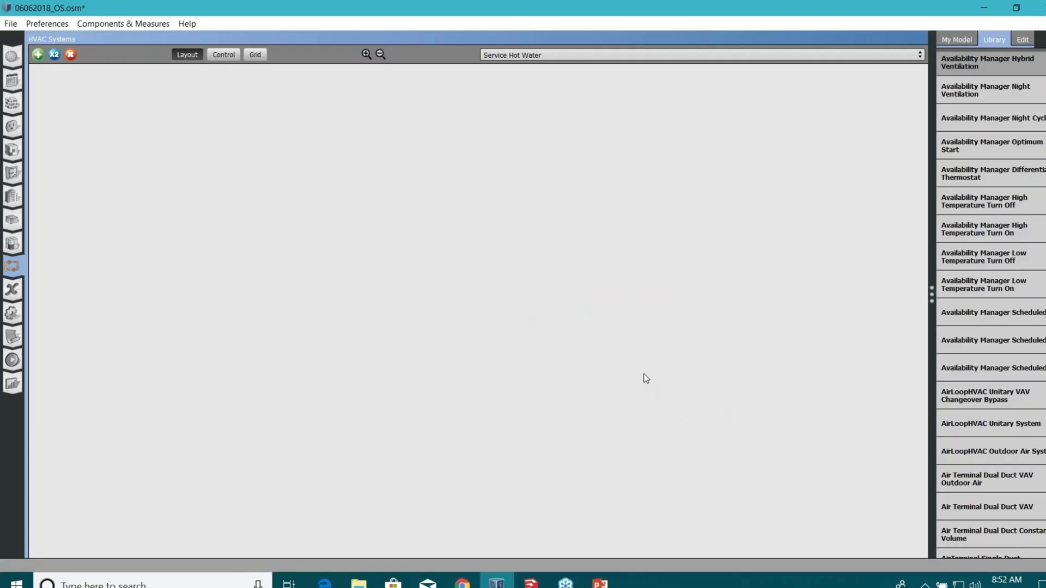
{"action": "left_click", "coordinate": [497, 56]}
{"action": "left_click", "coordinate": [413, 108]}
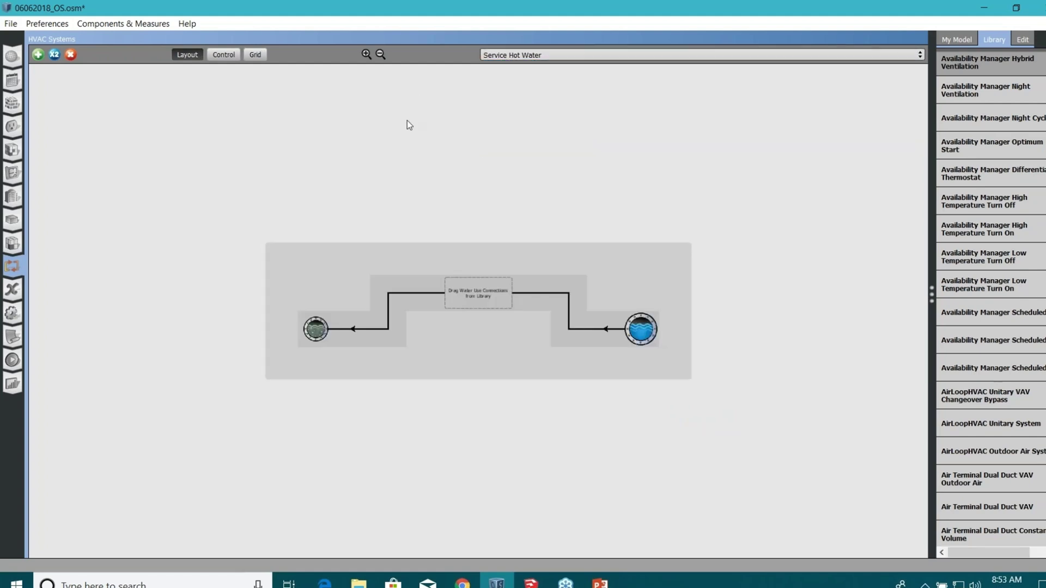
{"action": "left_click", "coordinate": [499, 57]}
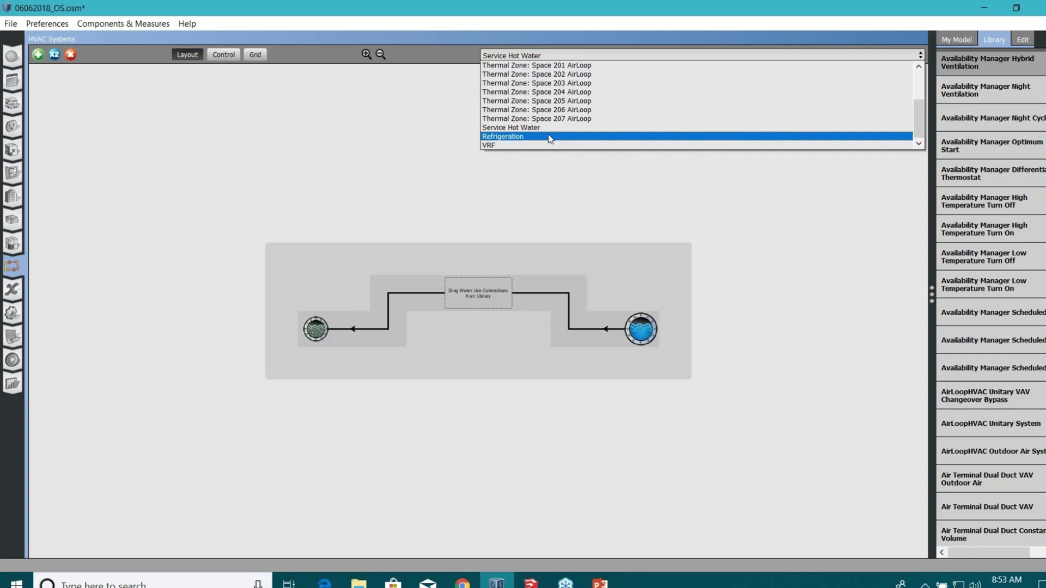
{"action": "scroll", "coordinate": [553, 133], "scroll_direction": "up", "scroll_amount": 2}
{"action": "left_click", "coordinate": [272, 221]}
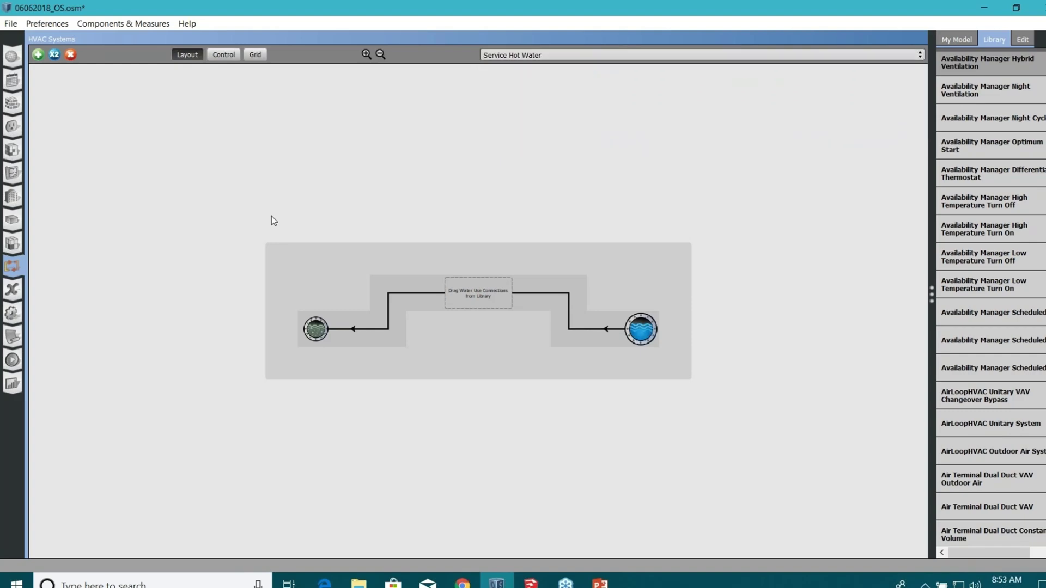
{"action": "left_click", "coordinate": [10, 245]}
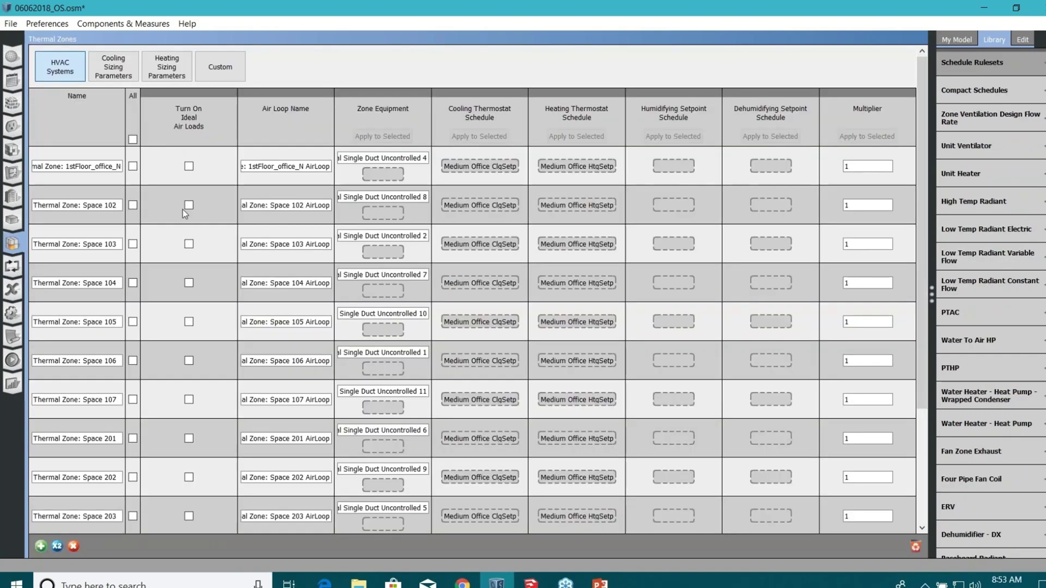
{"action": "left_click", "coordinate": [359, 159]}
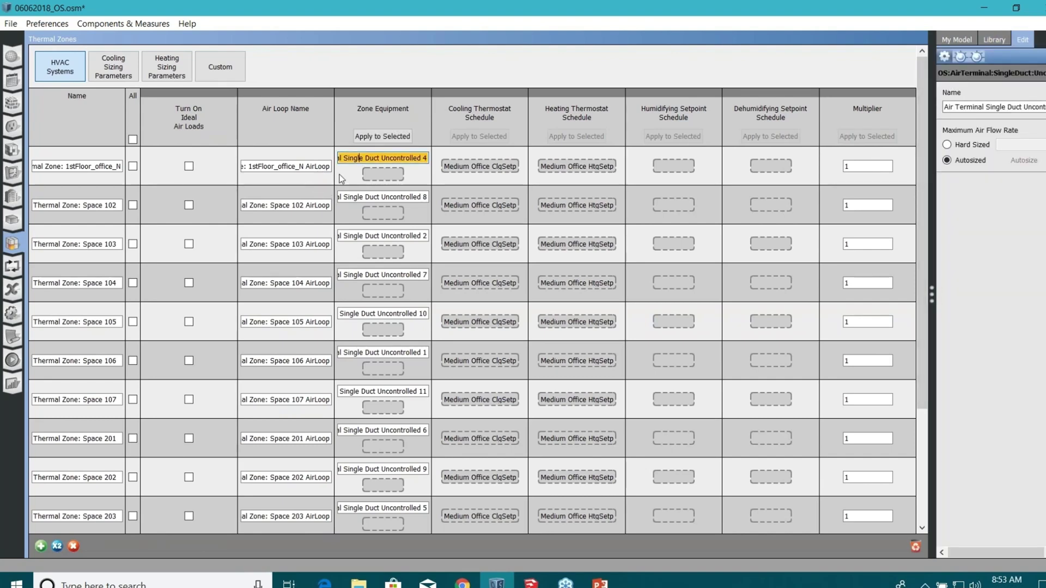
{"action": "left_click", "coordinate": [375, 159]}
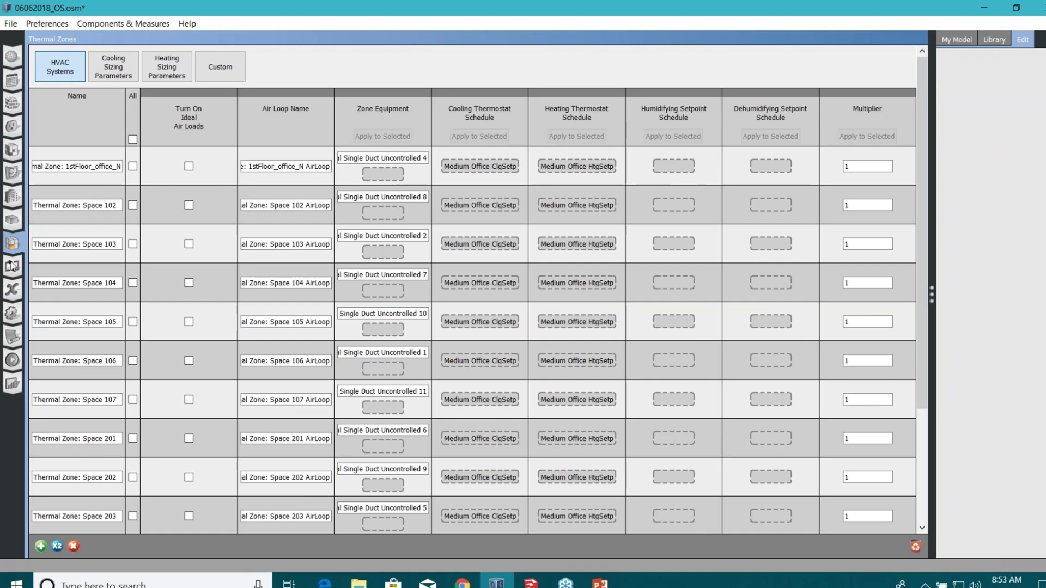
- Show the Space 107 AirLoop diagram and inspect its DX cooling coil in a wider properties panel
{"action": "left_click", "coordinate": [12, 266]}
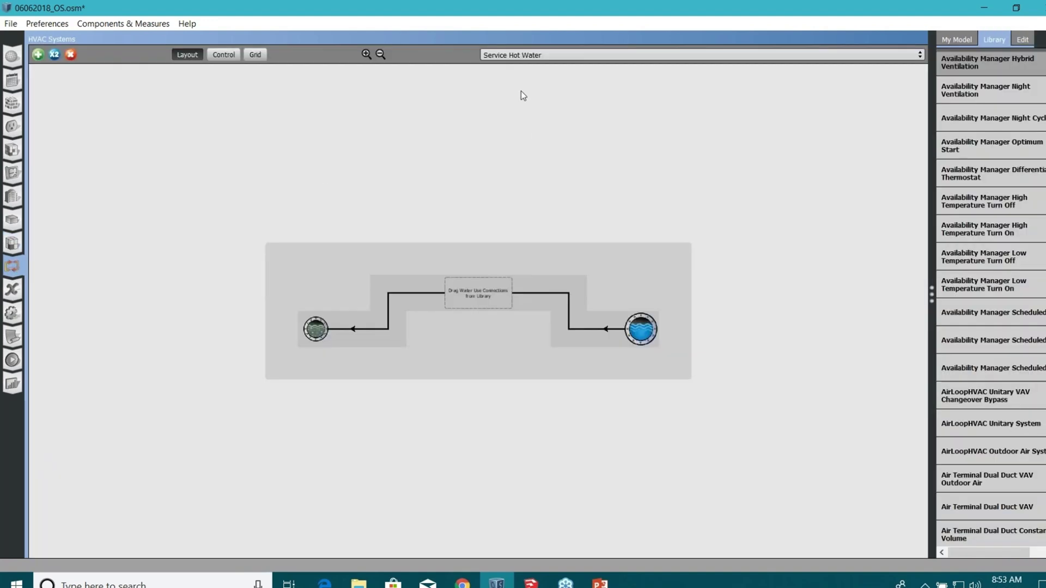
{"action": "left_click", "coordinate": [522, 55]}
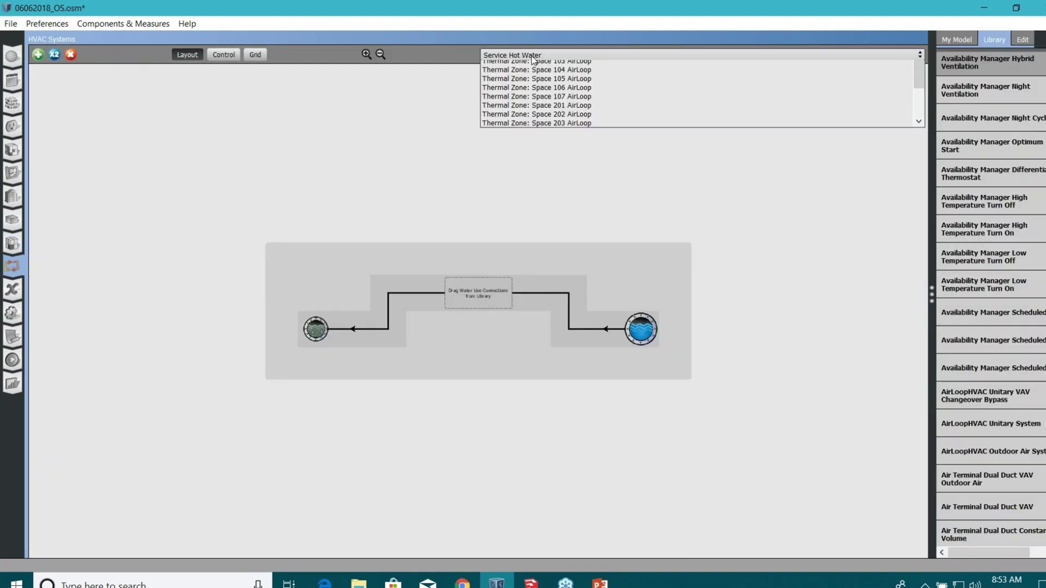
{"action": "left_click", "coordinate": [534, 72]}
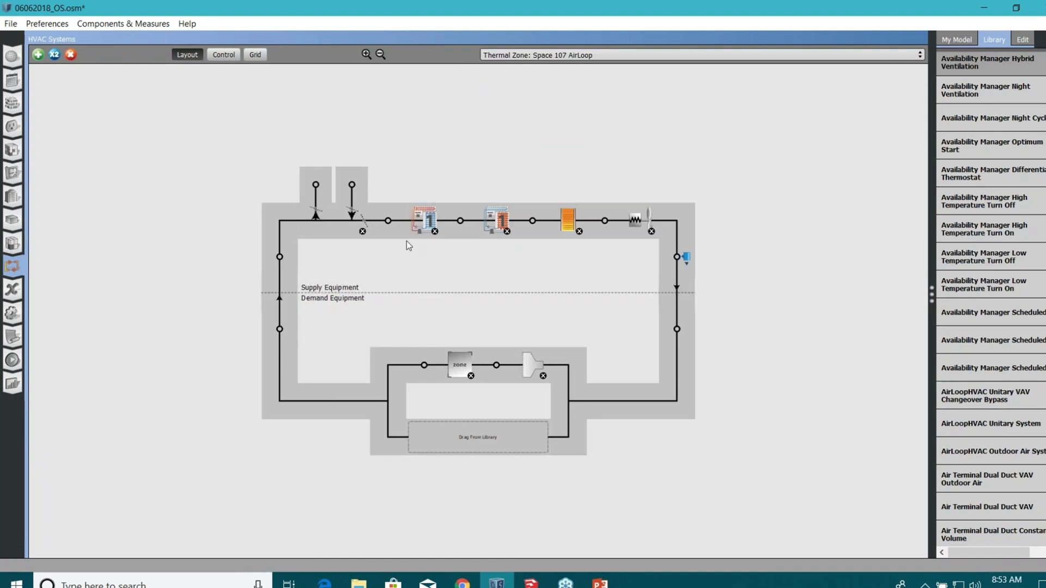
{"action": "left_click", "coordinate": [423, 225]}
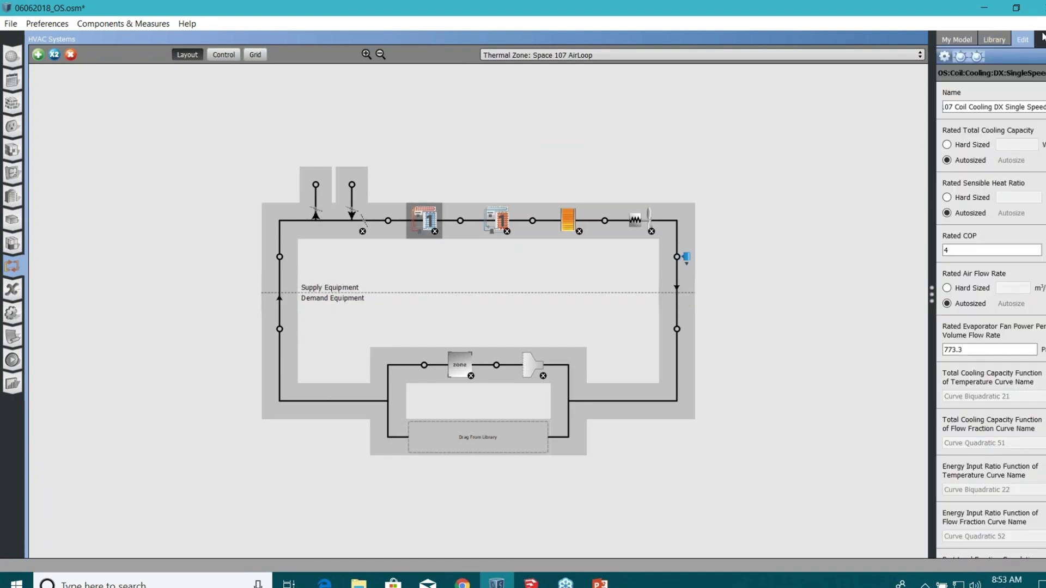
{"action": "left_click_drag", "start_coordinate": [932, 134], "coordinate": [790, 152]}
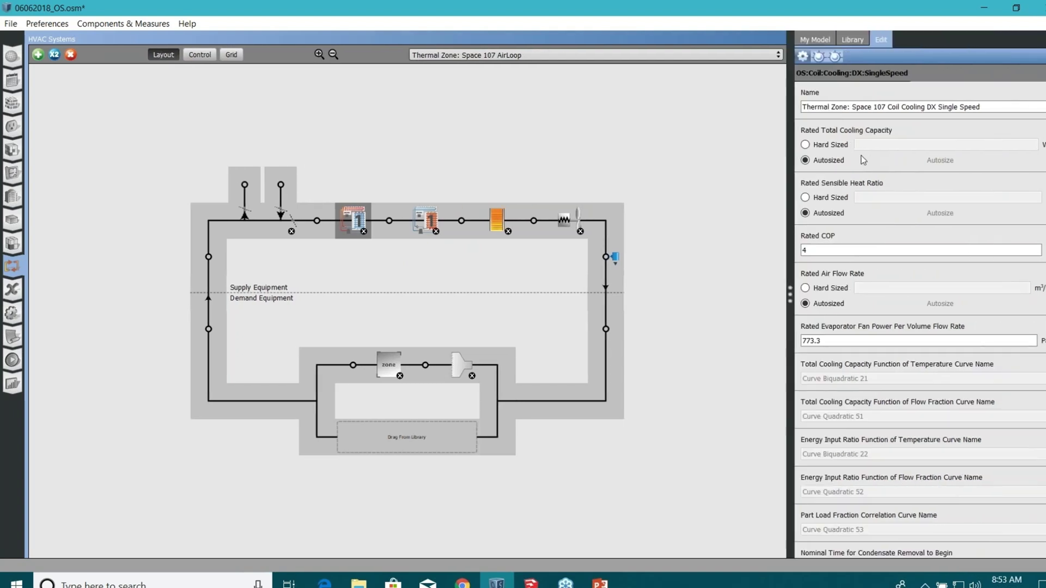
- Inspect the DX and electric heating coils, variable volume fan and setpoint manager, then go to Run Simulation
{"action": "left_click", "coordinate": [420, 228]}
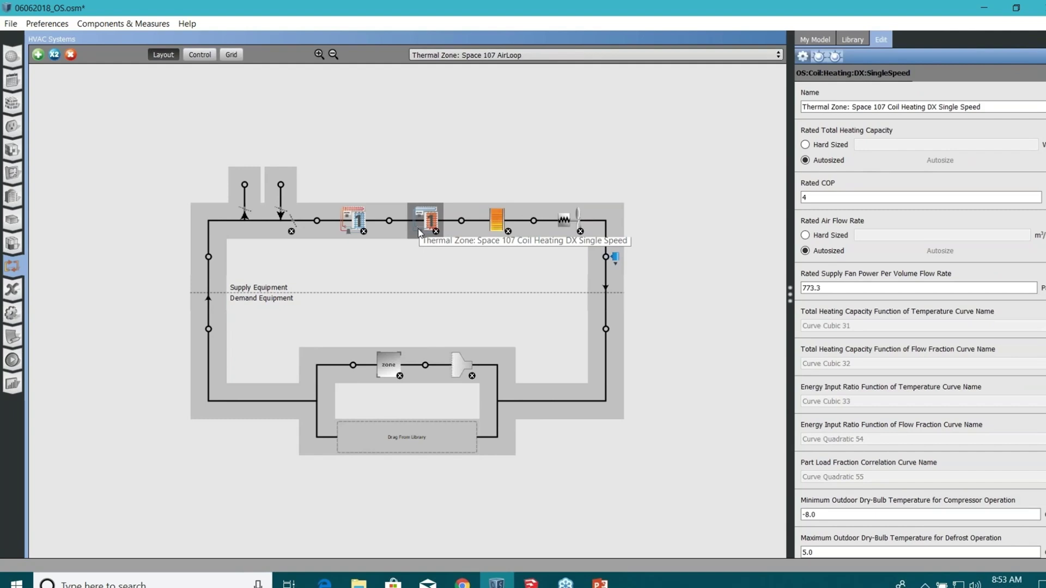
{"action": "left_click", "coordinate": [496, 222]}
{"action": "left_click", "coordinate": [562, 221]}
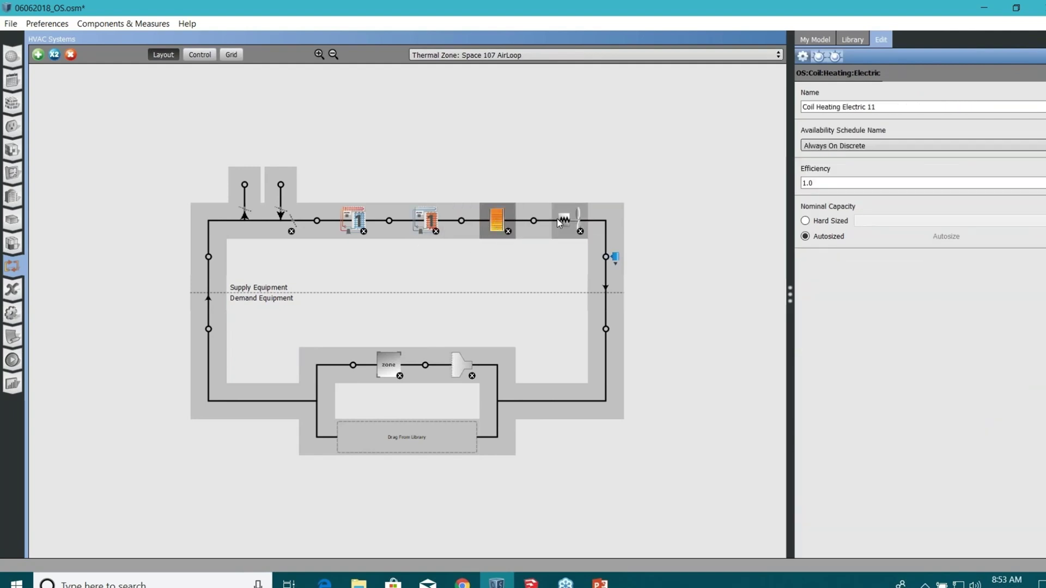
{"action": "left_click", "coordinate": [613, 255]}
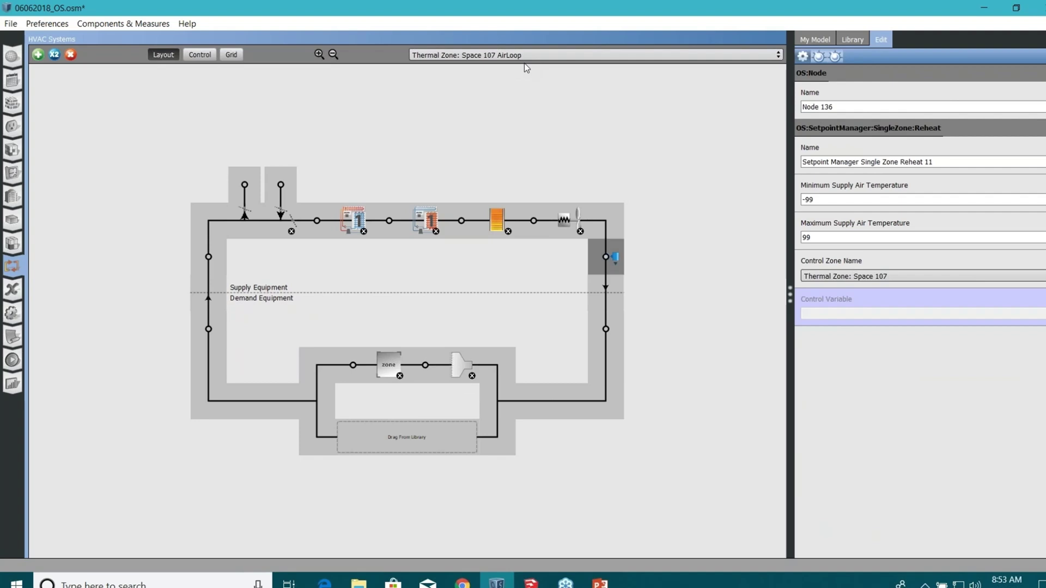
{"action": "left_click", "coordinate": [439, 103]}
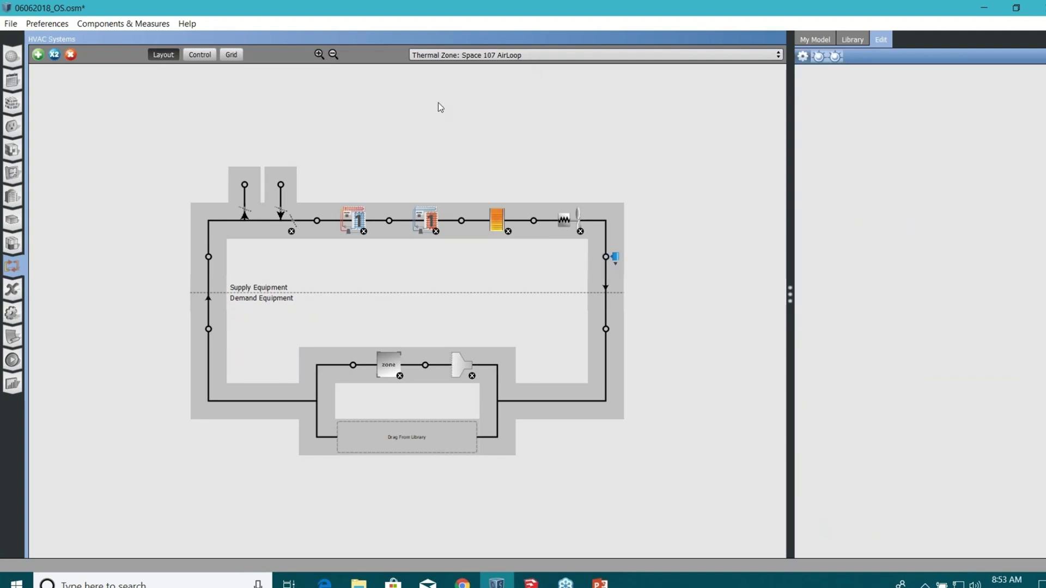
{"action": "left_click_drag", "start_coordinate": [789, 291], "coordinate": [892, 279]}
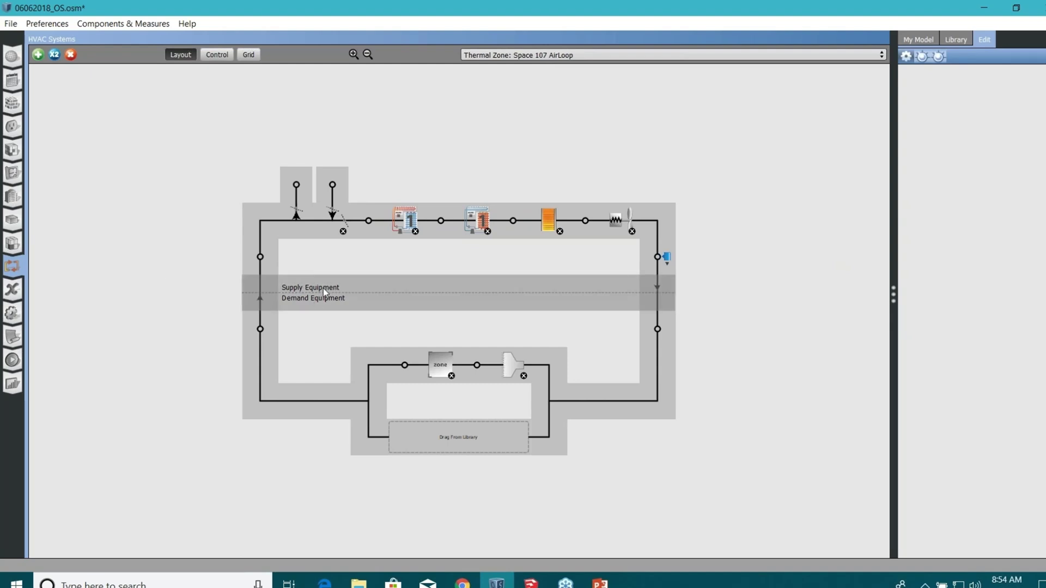
{"action": "left_click", "coordinate": [13, 364]}
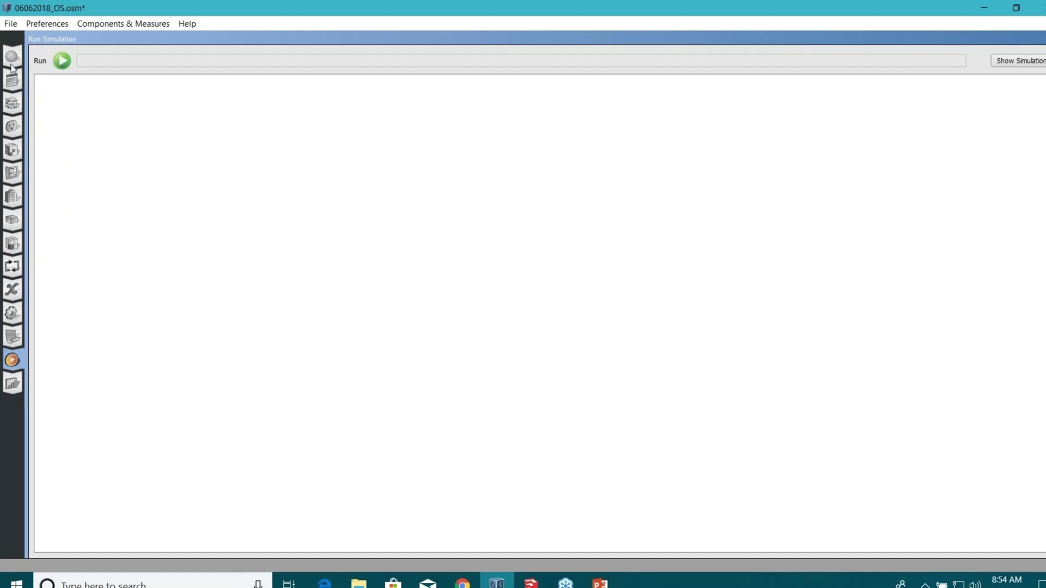
- Run the energy simulation, which finishes with EnergyPlus fatal input-processing errors
{"action": "left_click", "coordinate": [62, 60]}
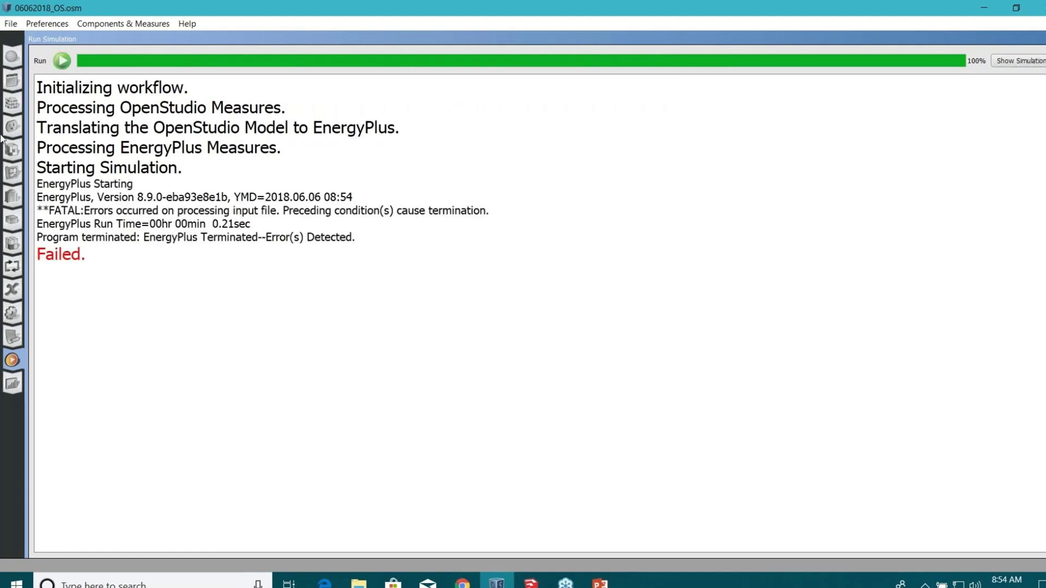
- Assign the ASHRAE 90.1-2010 ExtWindow construction to Skylights in the office construction set
{"action": "left_click", "coordinate": [11, 107]}
{"action": "left_click", "coordinate": [113, 42]}
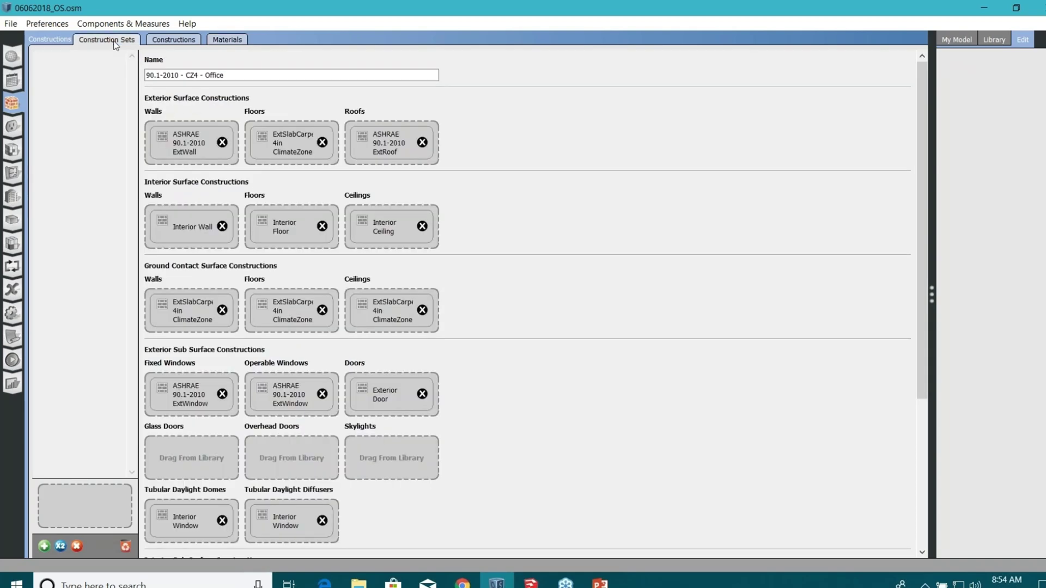
{"action": "scroll", "coordinate": [299, 344], "scroll_direction": "down", "scroll_amount": 3}
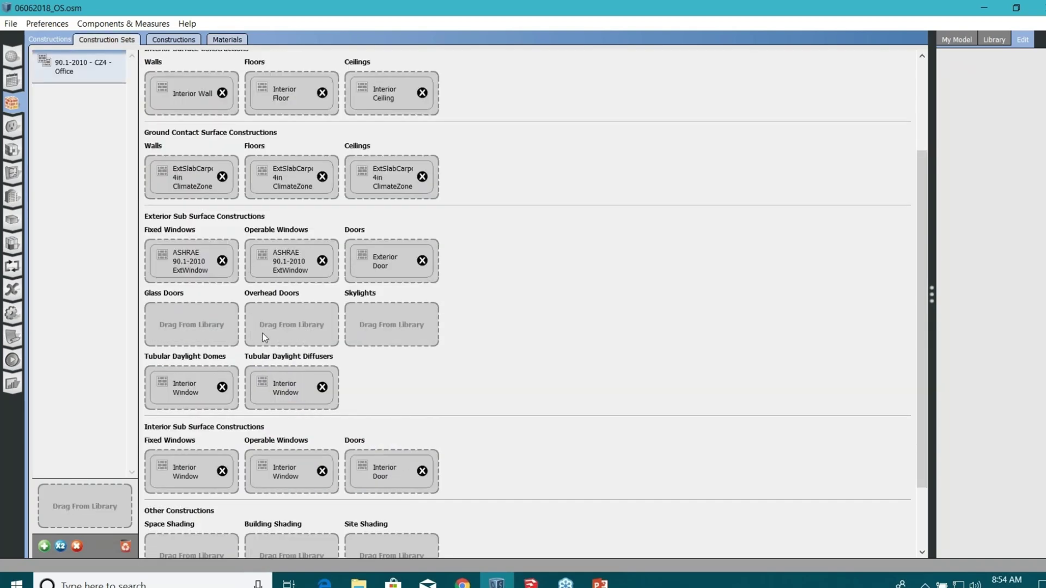
{"action": "scroll", "coordinate": [262, 334], "scroll_direction": "down", "scroll_amount": 2}
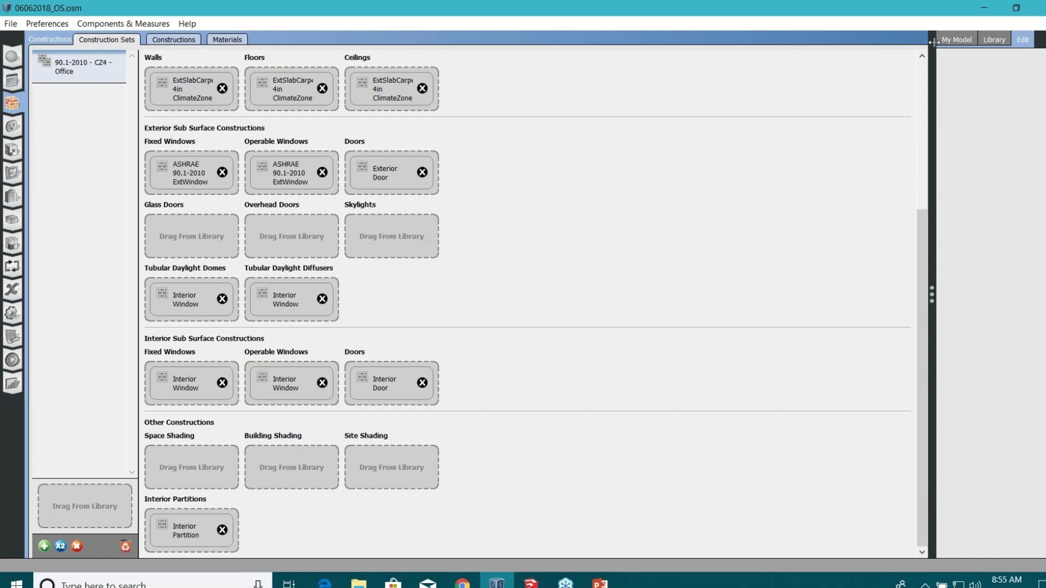
{"action": "left_click", "coordinate": [968, 42]}
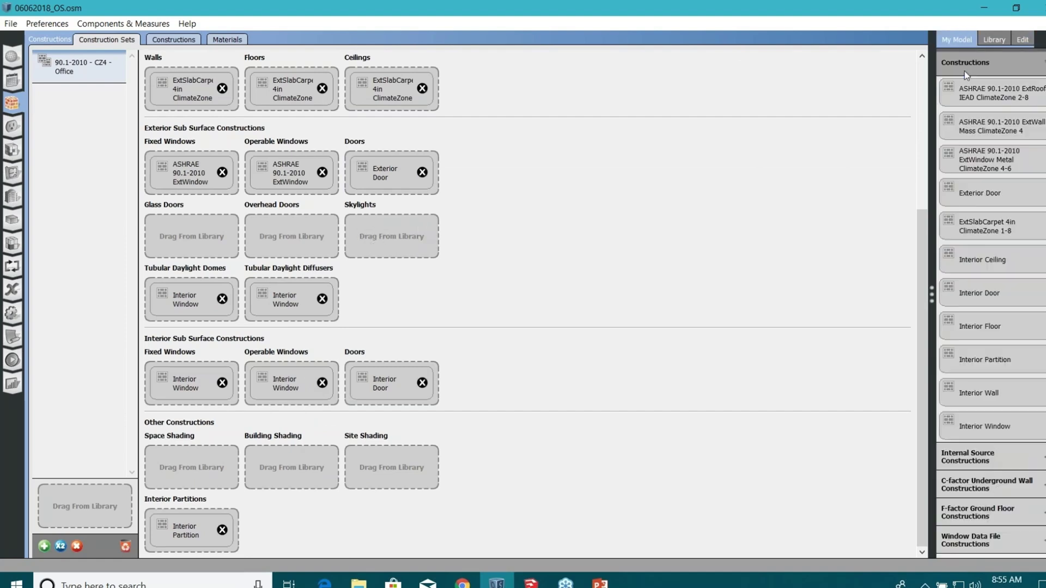
{"action": "left_click_drag", "start_coordinate": [931, 132], "coordinate": [834, 132]}
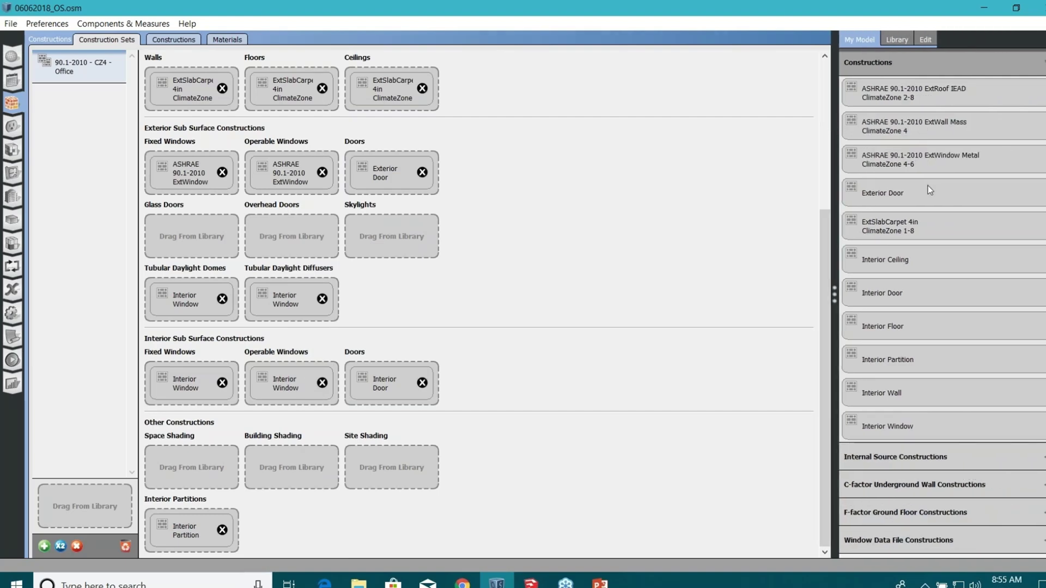
{"action": "left_click_drag", "start_coordinate": [902, 160], "coordinate": [391, 240]}
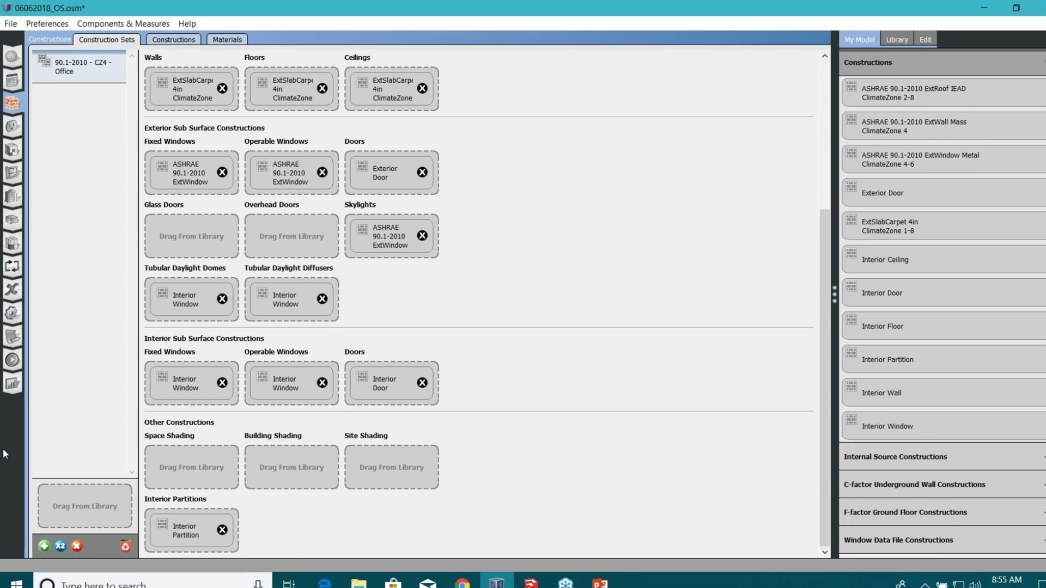
- Start a new simulation run and switch over to the web browser
{"action": "left_click", "coordinate": [12, 359]}
{"action": "left_click", "coordinate": [62, 60]}
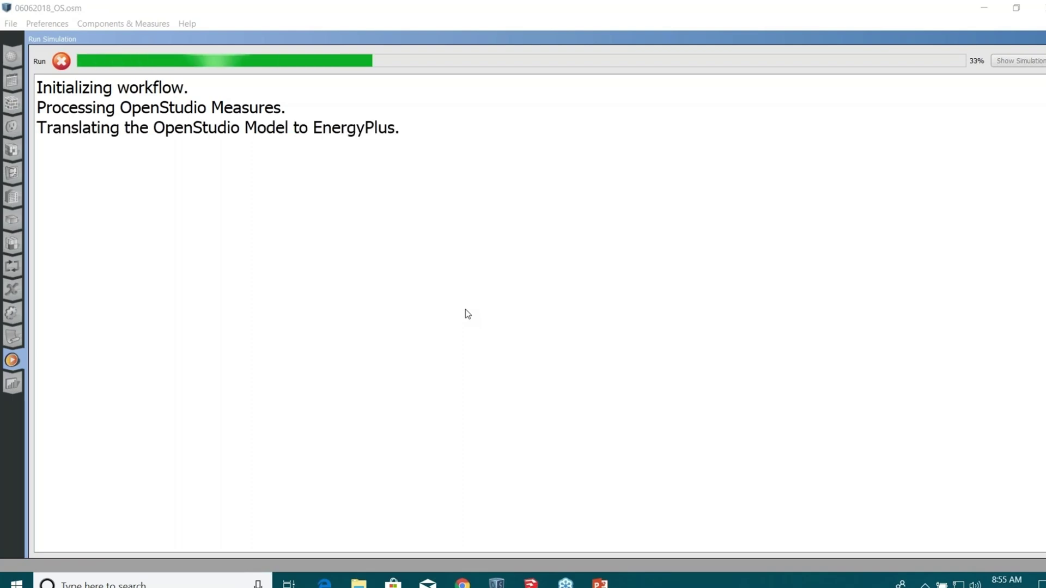
{"action": "left_click", "coordinate": [462, 582]}
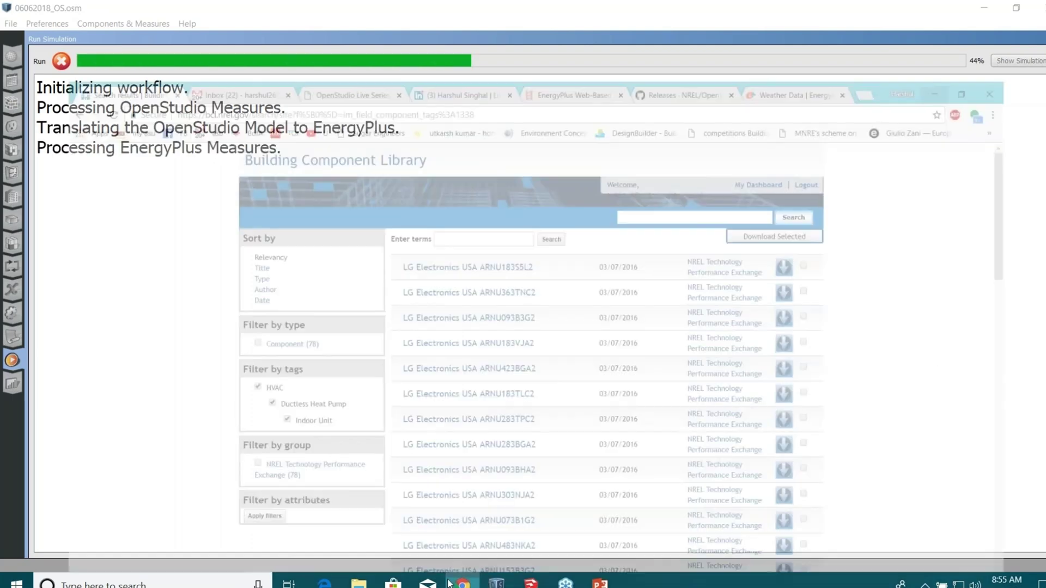
- Copy the OpenStudio Live Series page address in Chrome, then minimise the browser
{"action": "left_click", "coordinate": [322, 12]}
{"action": "right_click", "coordinate": [327, 31]}
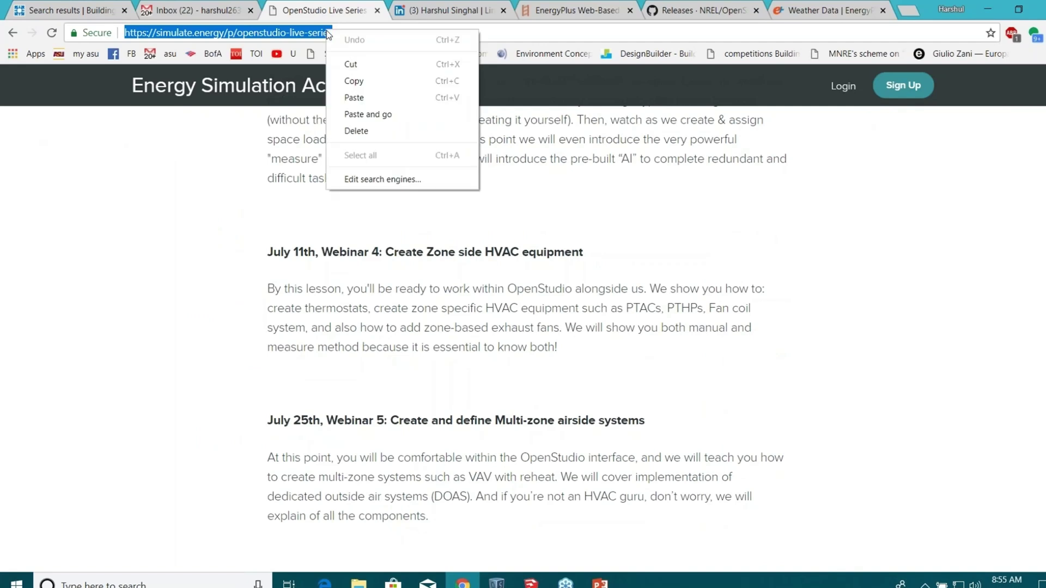
{"action": "left_click", "coordinate": [354, 81]}
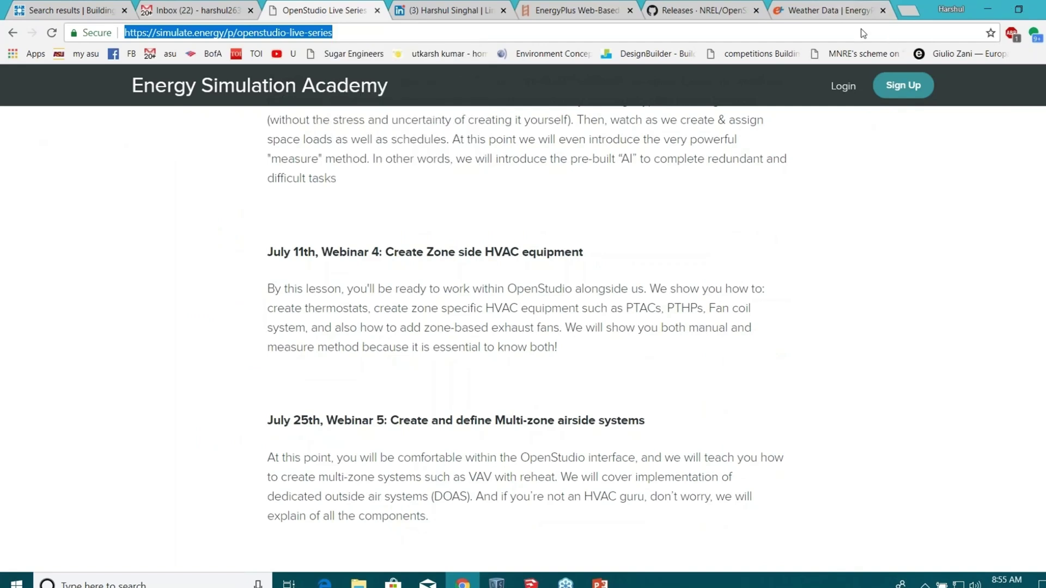
{"action": "left_click", "coordinate": [988, 9]}
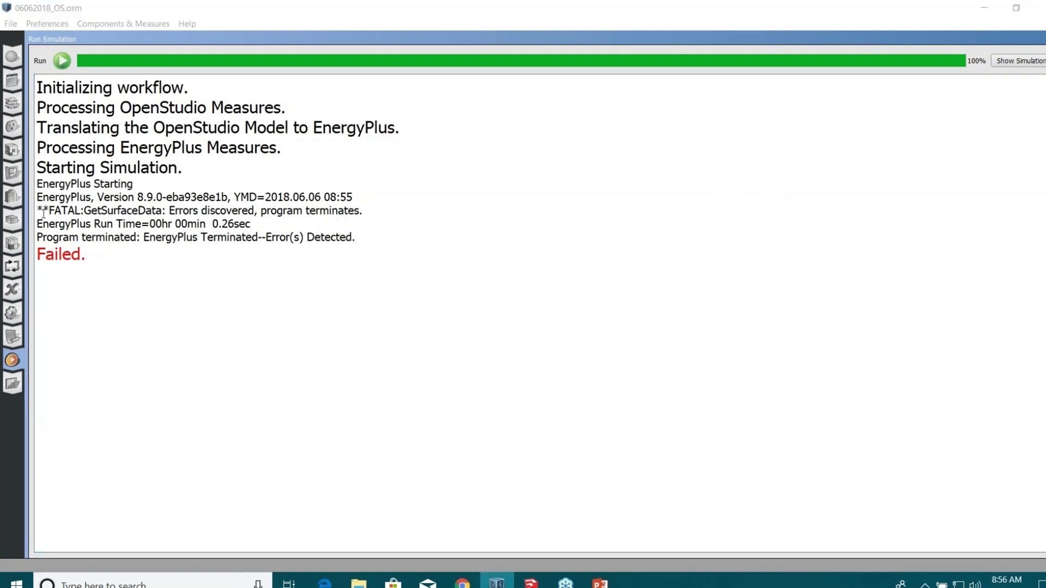
- Open the failed simulation's output folder with Show Simulation
{"action": "left_click", "coordinate": [996, 61]}
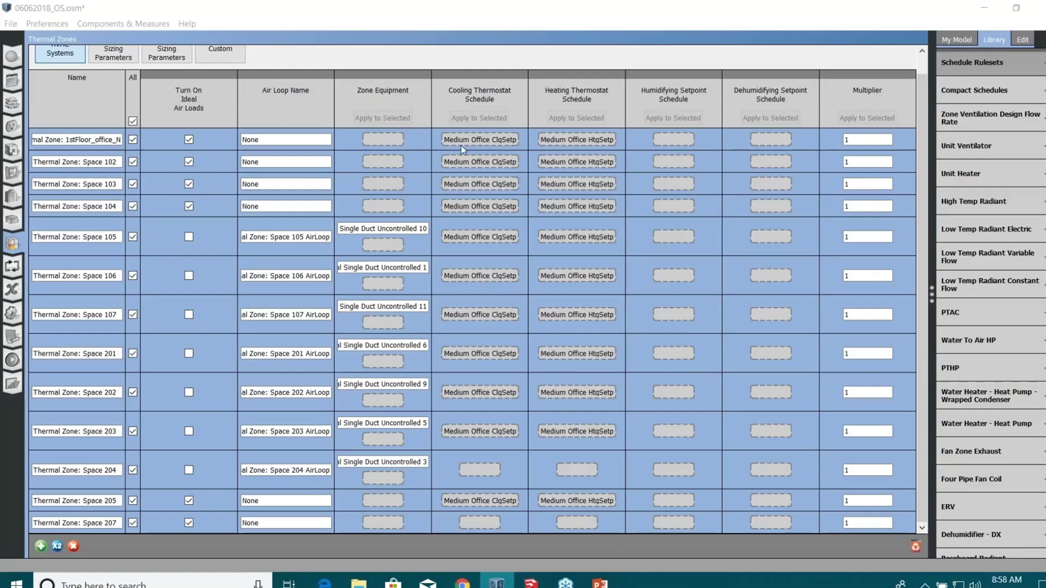
- Enable ideal air loads for Spaces 105, 106, 107, 201, 202, 203 and 204
{"action": "left_click", "coordinate": [189, 236]}
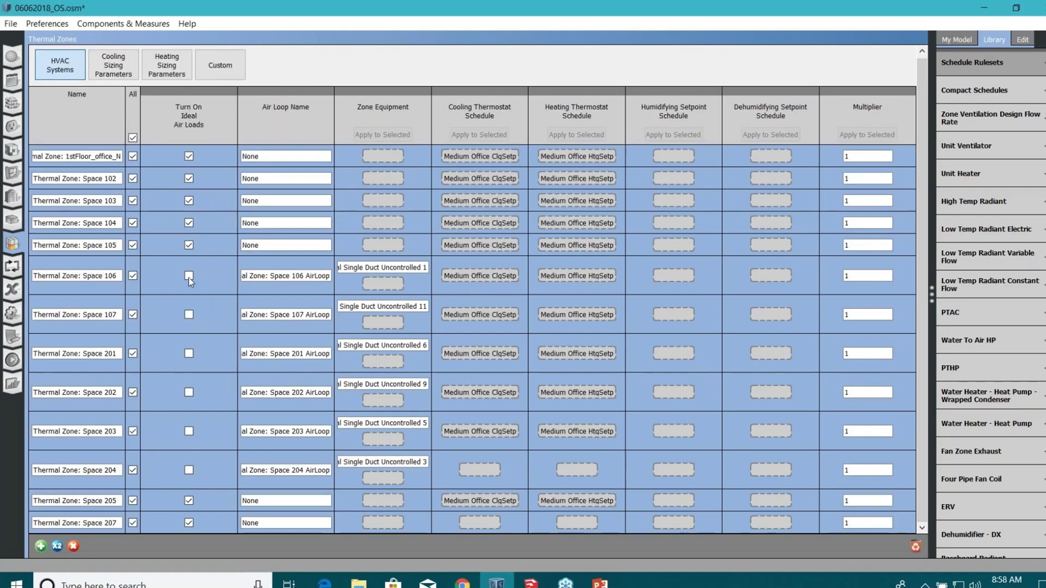
{"action": "left_click", "coordinate": [189, 276]}
{"action": "left_click", "coordinate": [189, 300]}
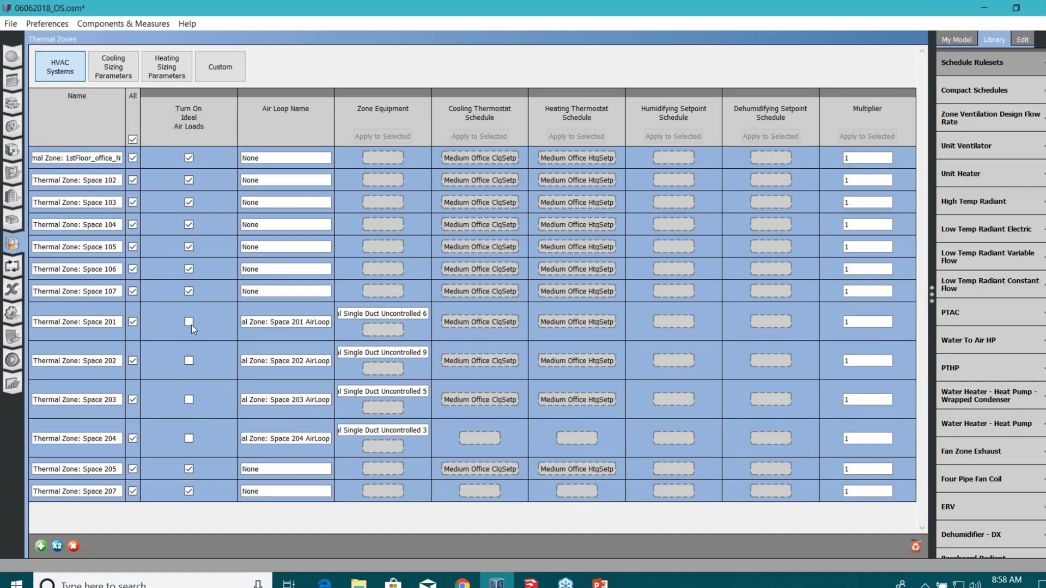
{"action": "left_click", "coordinate": [190, 322]}
{"action": "left_click", "coordinate": [190, 347]}
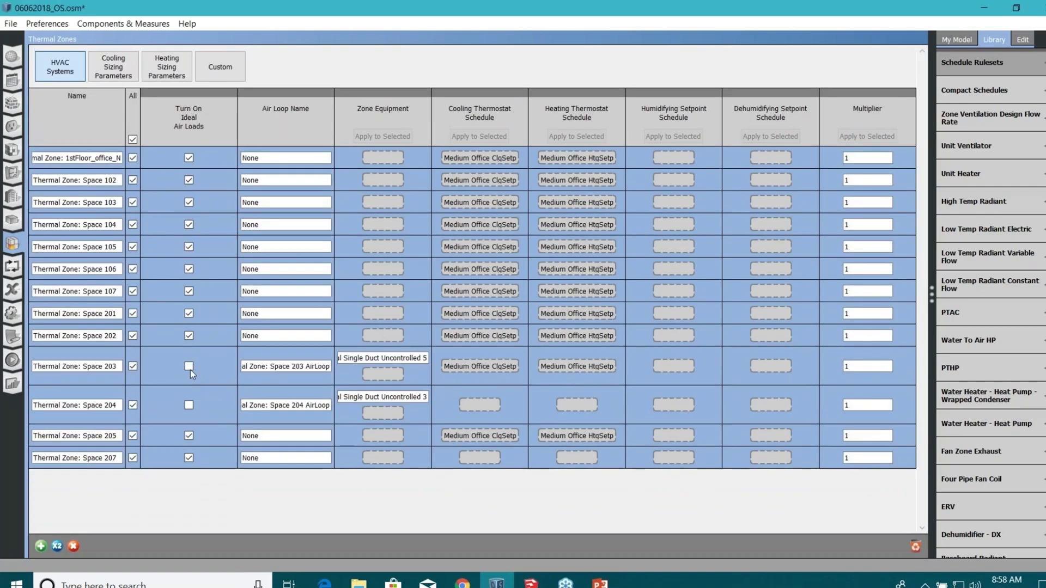
{"action": "left_click", "coordinate": [189, 367]}
{"action": "left_click", "coordinate": [191, 390]}
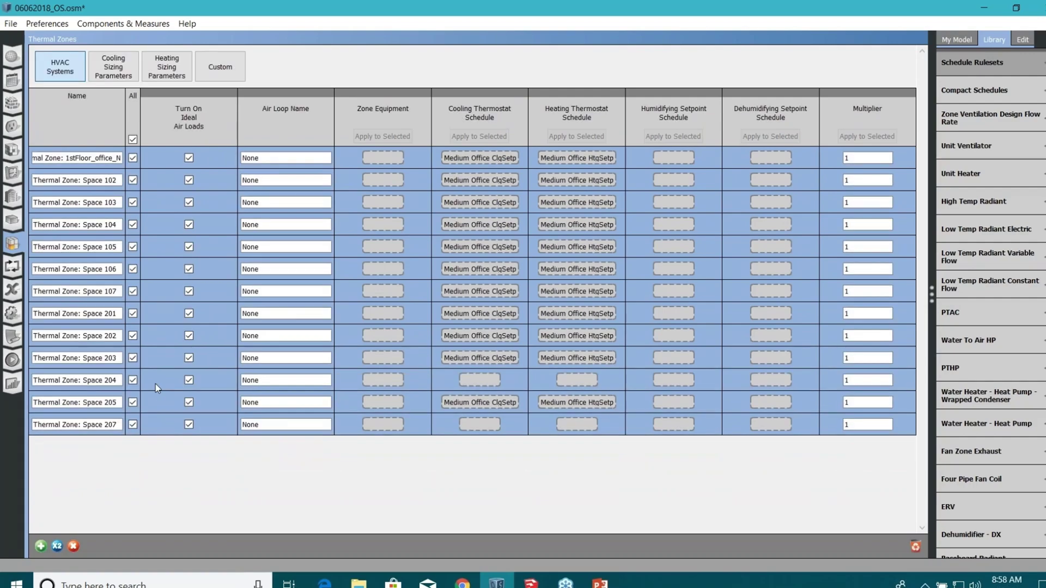
{"action": "left_click", "coordinate": [12, 359]}
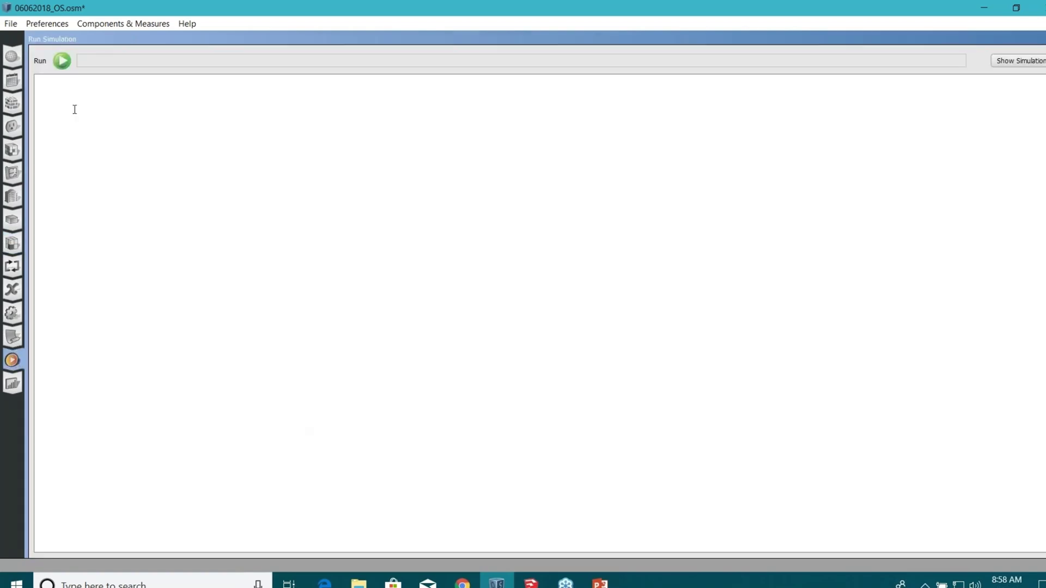
- Rerun the simulation with ideal air loads and open its output folder
{"action": "left_click", "coordinate": [62, 61]}
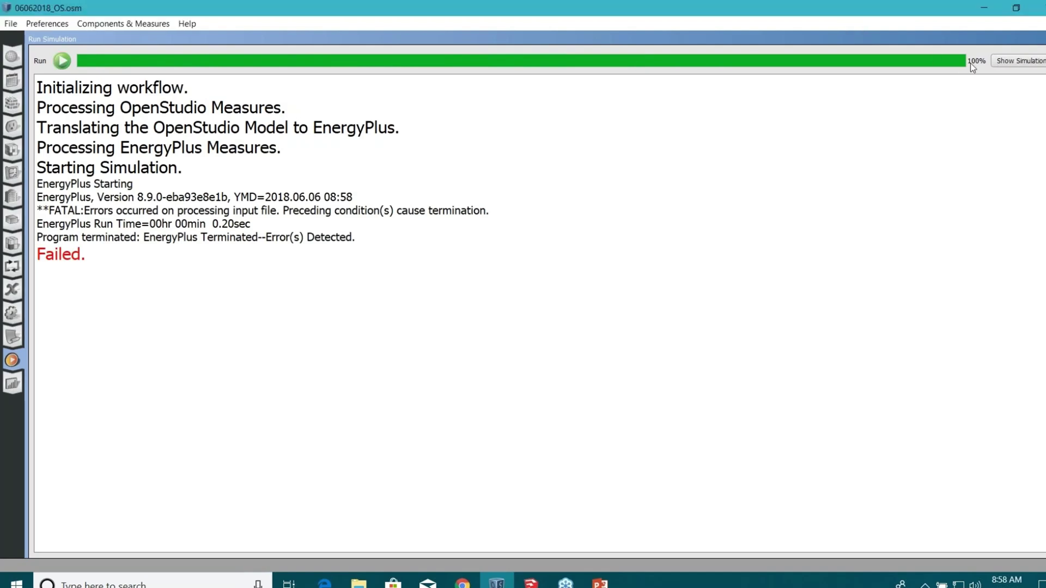
{"action": "left_click", "coordinate": [1001, 60]}
- Read eplusout.err in Notepad++, highlighting the Single Zone Reheat setpoint manager errors, then close it
{"action": "right_click", "coordinate": [376, 277]}
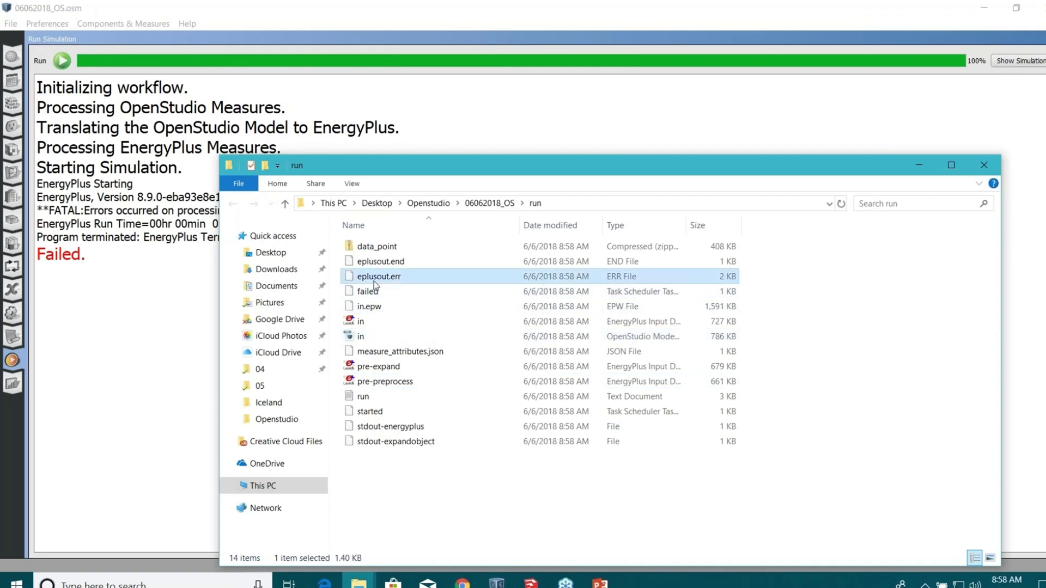
{"action": "left_click", "coordinate": [418, 306]}
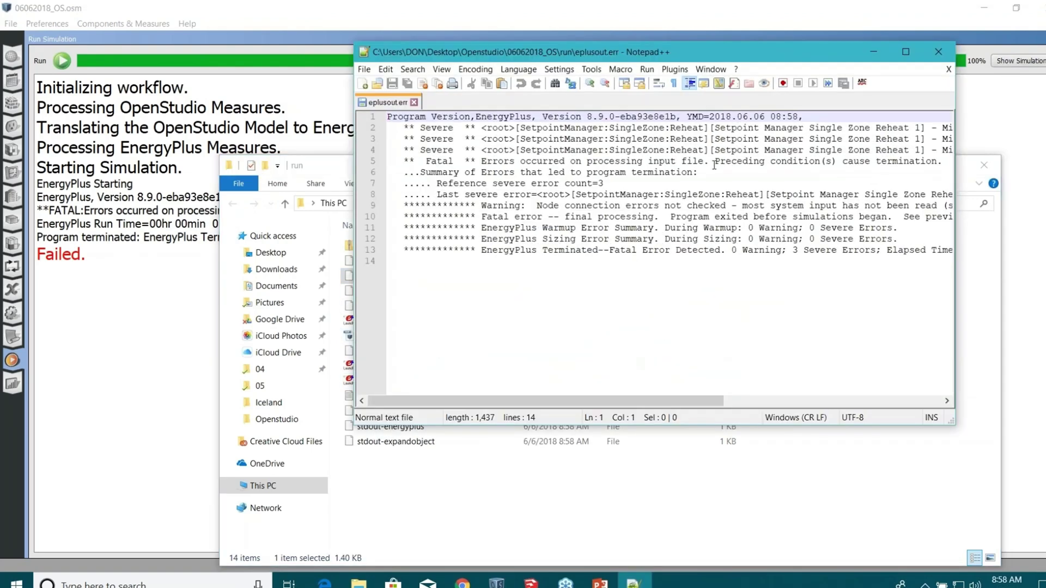
{"action": "left_click", "coordinate": [906, 52]}
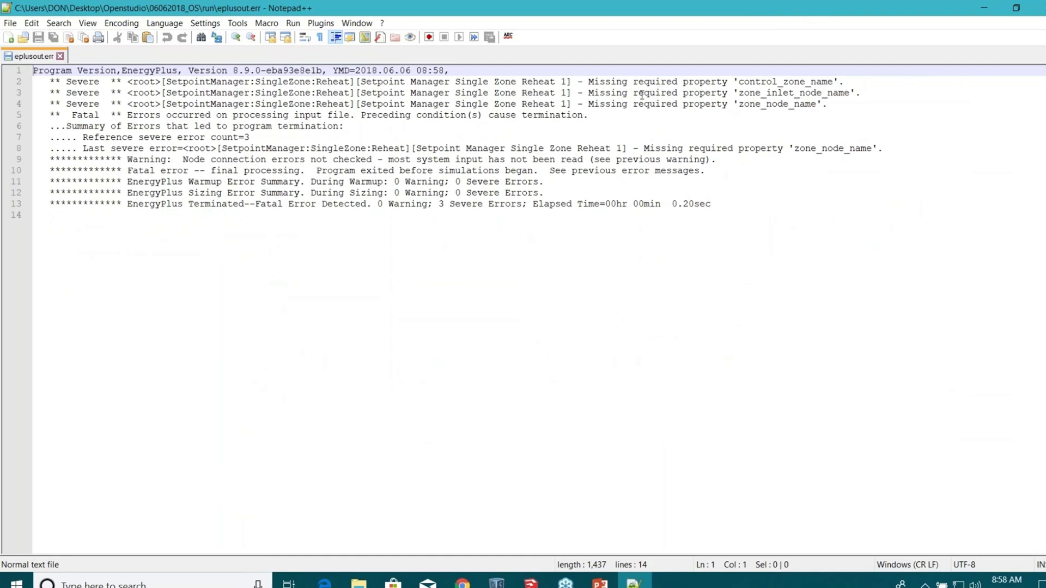
{"action": "left_click_drag", "start_coordinate": [588, 81], "coordinate": [634, 93]}
{"action": "left_click_drag", "start_coordinate": [701, 94], "coordinate": [817, 115]}
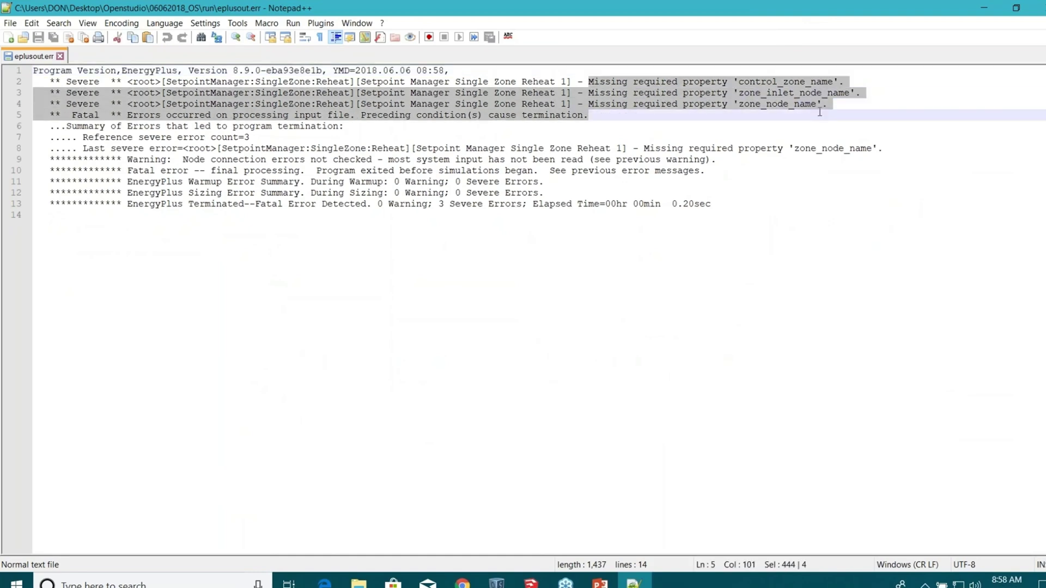
{"action": "double_click", "coordinate": [731, 15]}
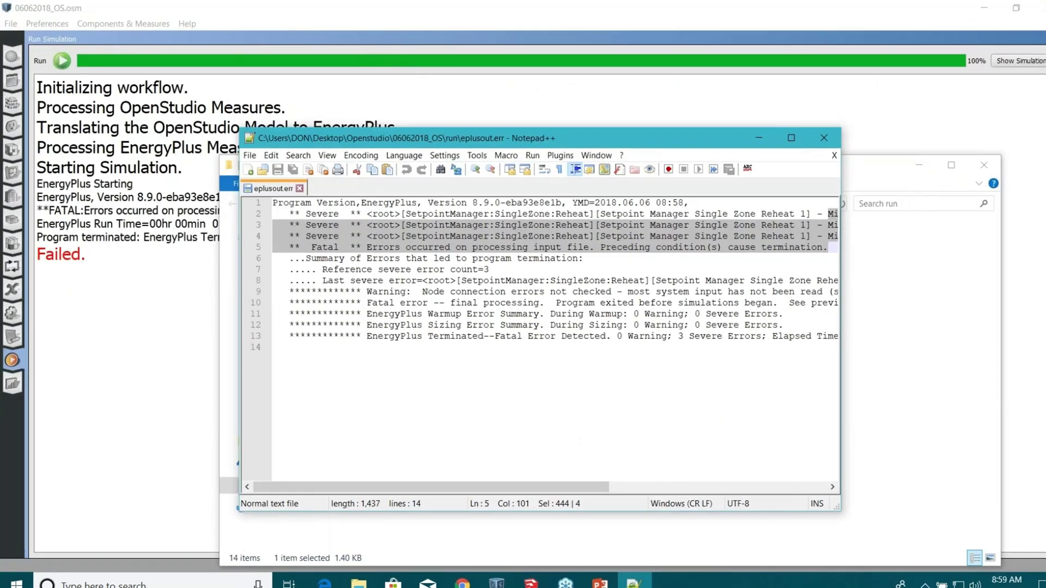
{"action": "left_click", "coordinate": [847, 140]}
{"action": "left_click", "coordinate": [949, 163]}
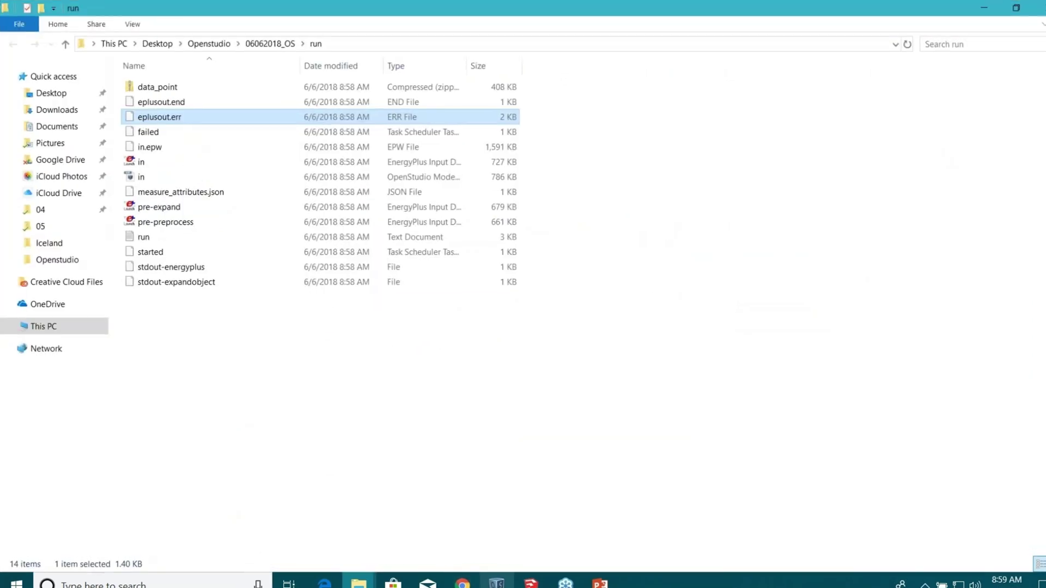
- Return to OpenStudio and display the Results Summary page
{"action": "left_click", "coordinate": [496, 583]}
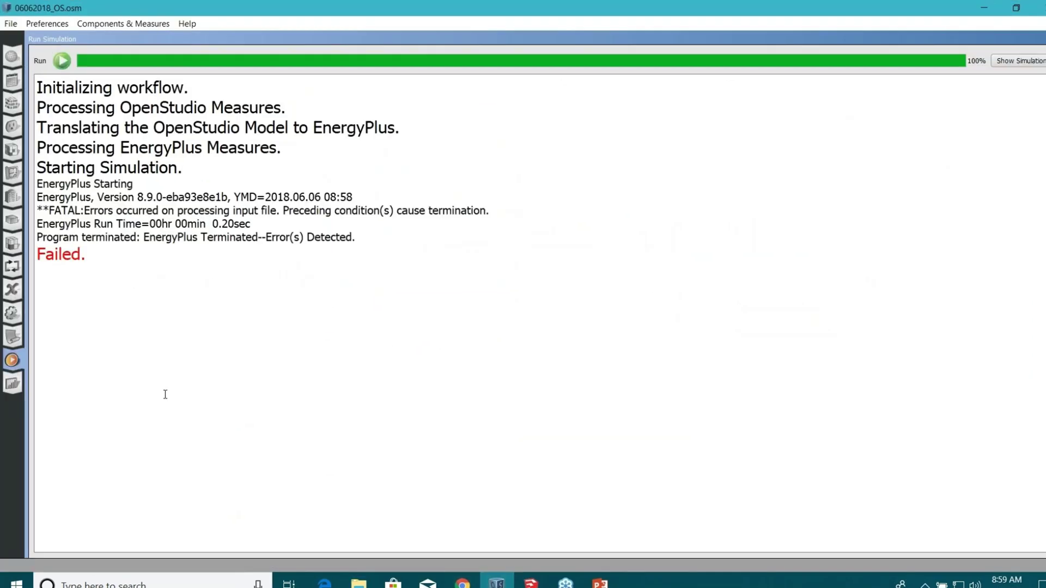
{"action": "left_click", "coordinate": [12, 384]}
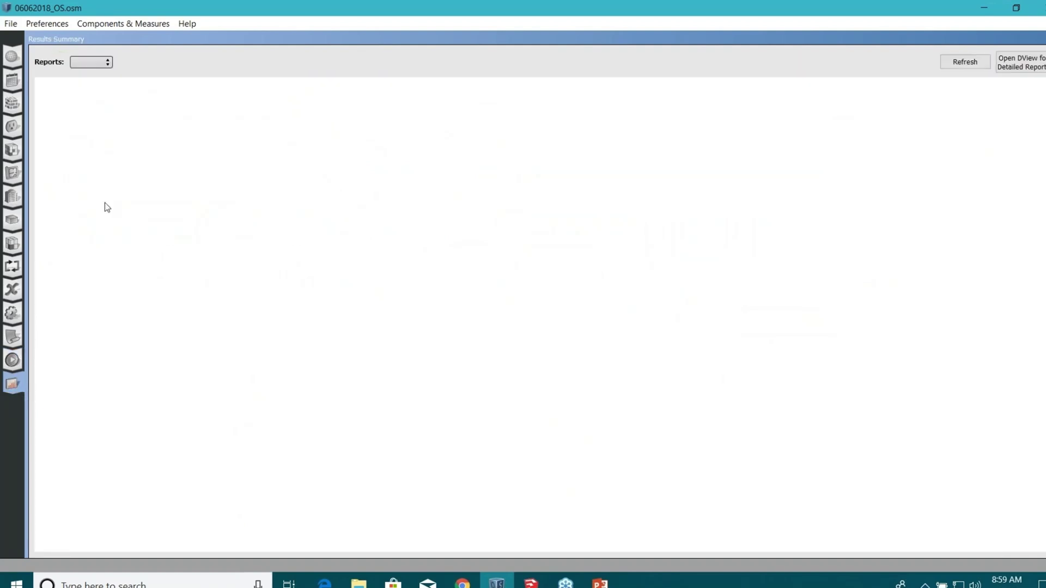